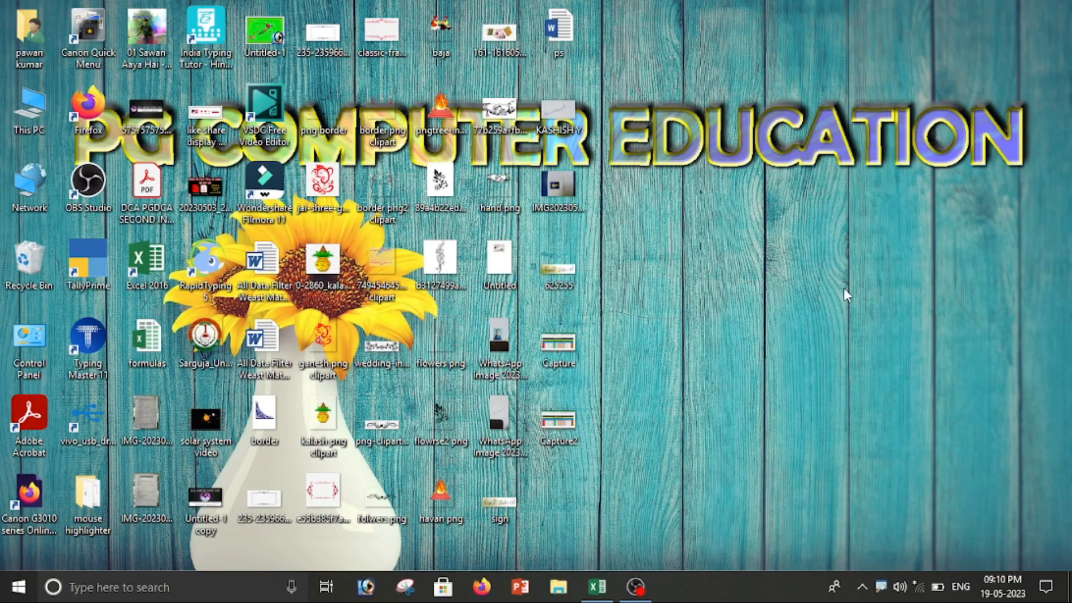
# Step: Bring the hospital bill workbook window back up from the taskbar
pyautogui.click(597, 586)
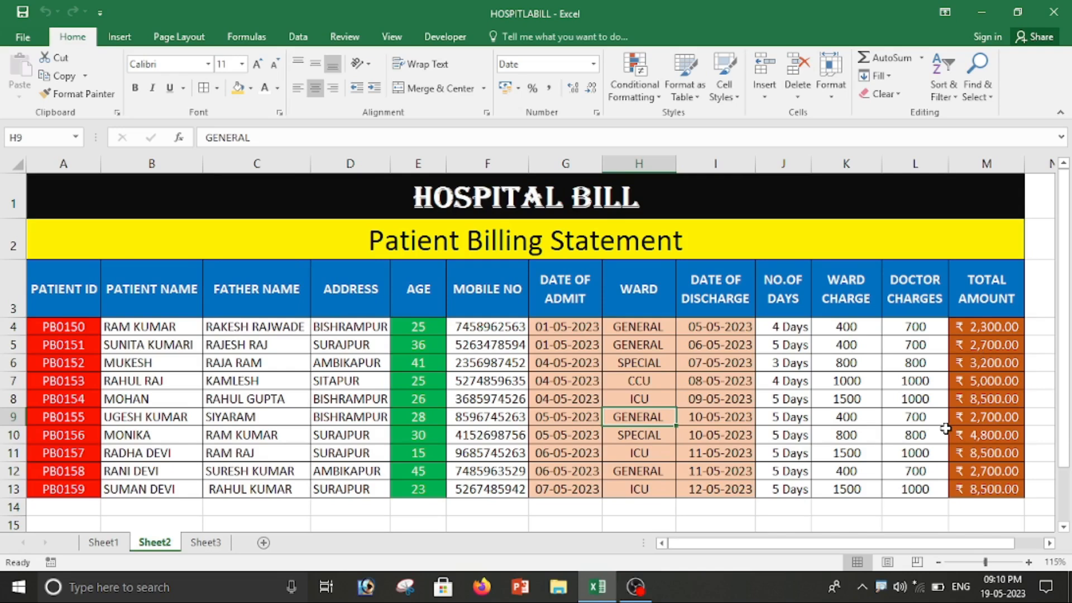
# Step: Create a new blank workbook and enter 'HOSPITAL BILL' in A1
pyautogui.hotkey('ctrl', 'n')
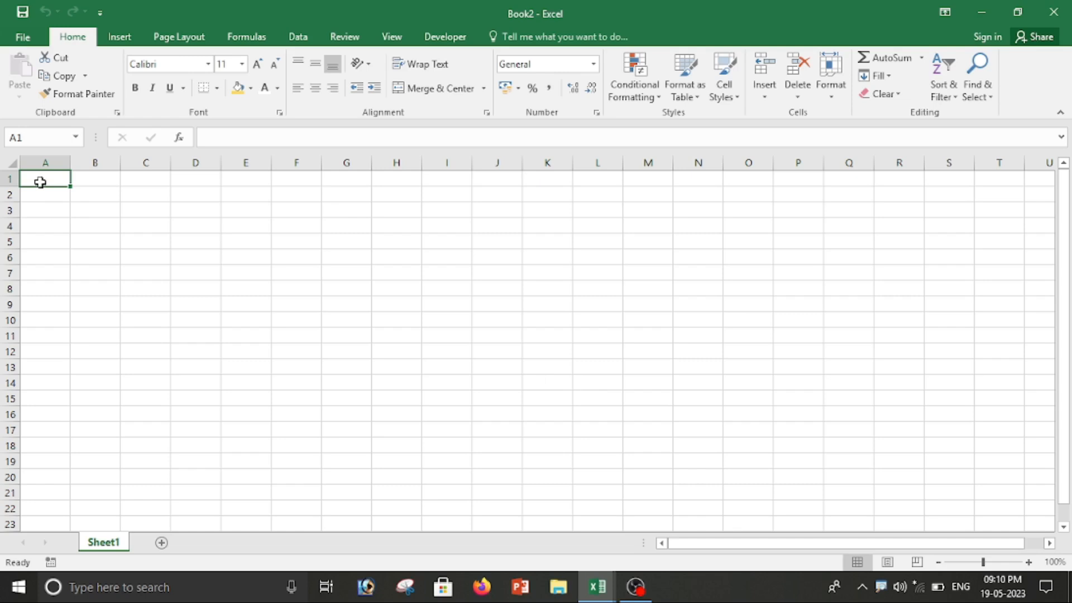
pyautogui.write('HO')
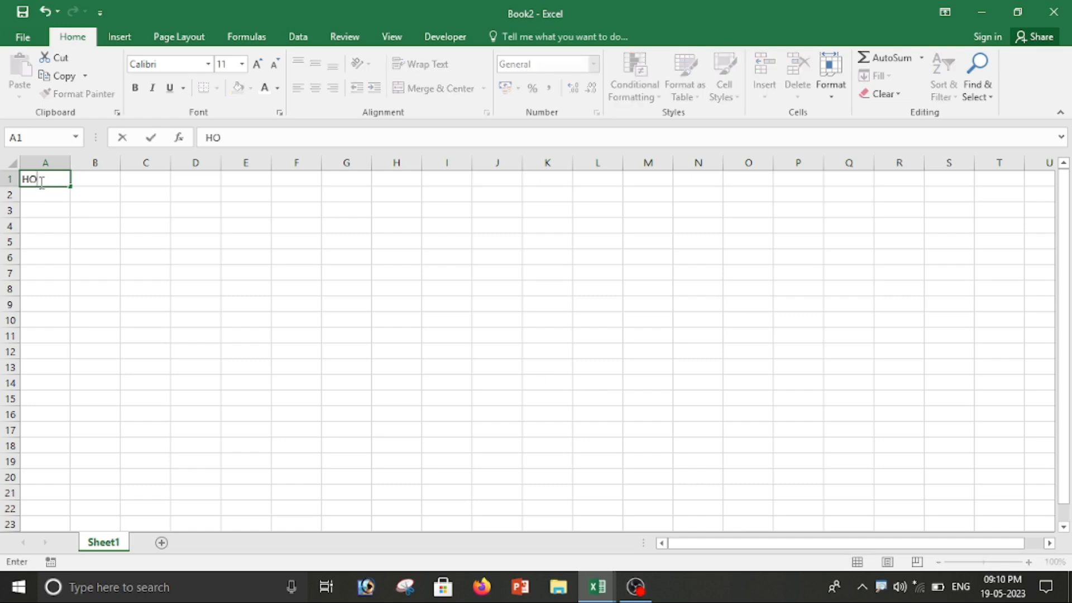
pyautogui.write('SPITAL BILL')
pyautogui.press('Return')
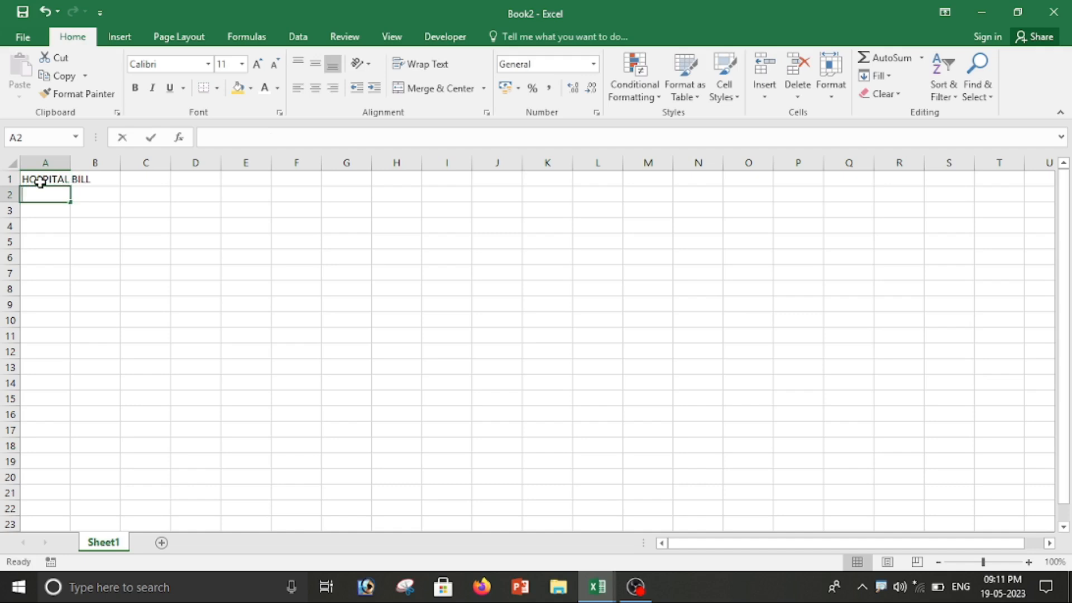
# Step: Enter 'Patient Billing Statement' in A2
pyautogui.write('p')
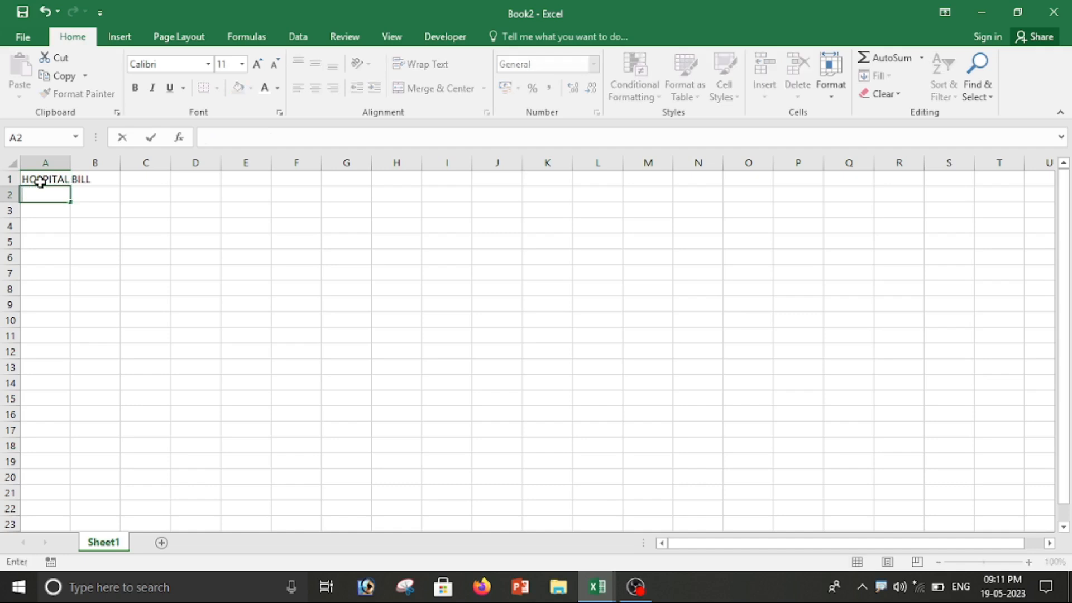
pyautogui.write('atient Bi')
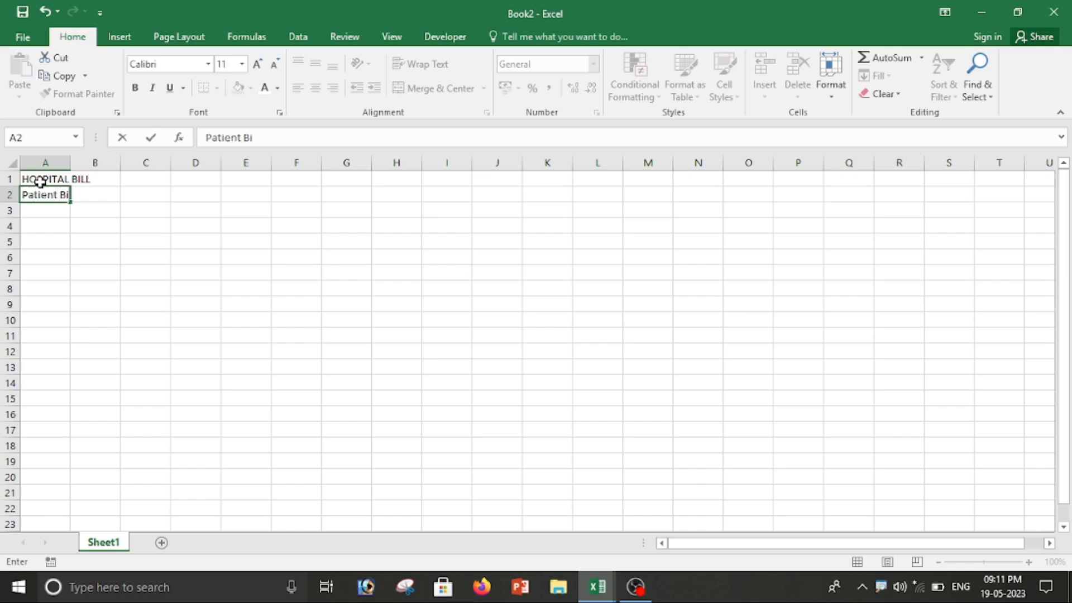
pyautogui.write('lling Statement')
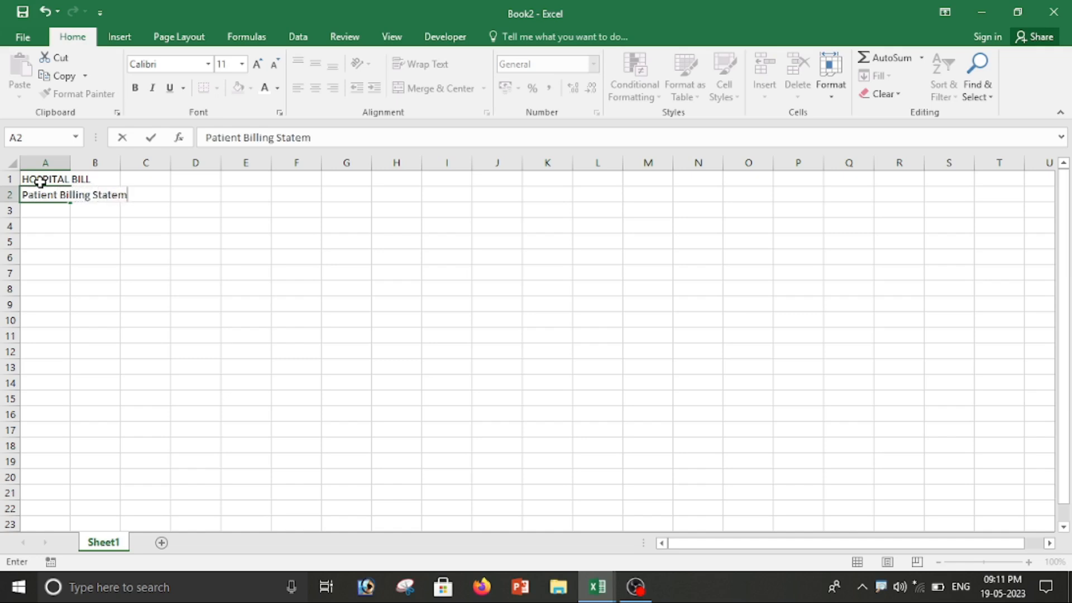
pyautogui.press('Return')
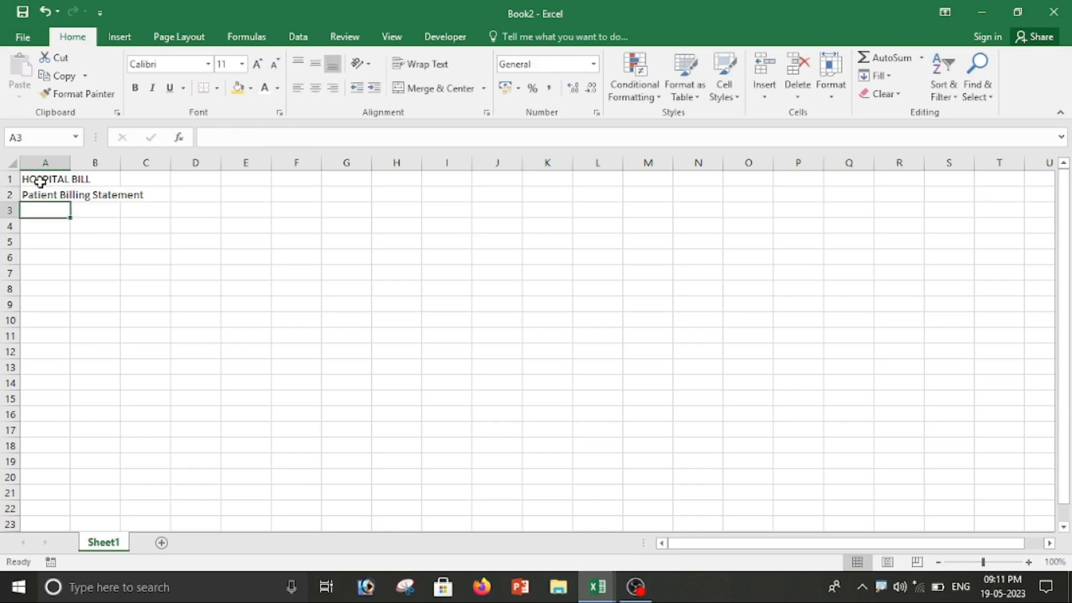
pyautogui.scroll(4, 41, 182)
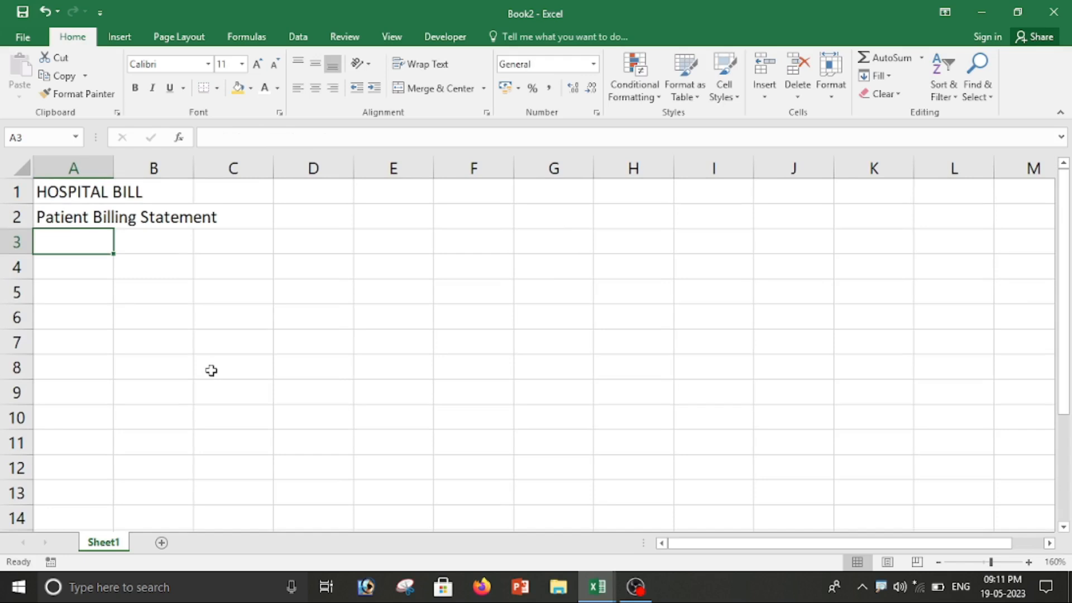
# Step: Enter the headings Patient ID, Patient Name and Father Name in A3:C3
pyautogui.write('pa')
pyautogui.press('BackSpace')
pyautogui.press('BackSpace')
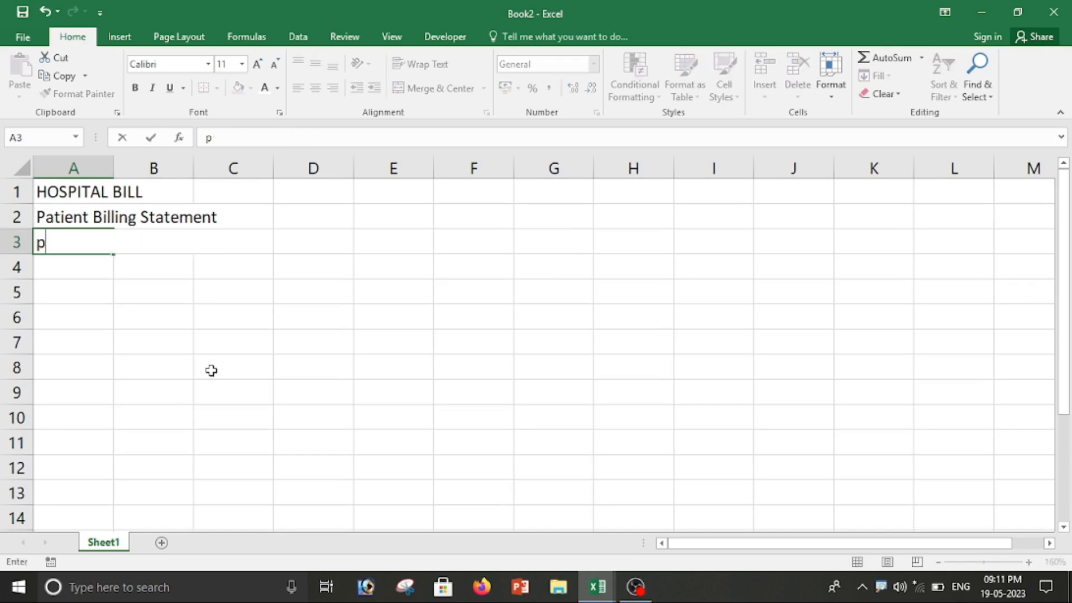
pyautogui.press('BackSpace')
pyautogui.write('Pa')
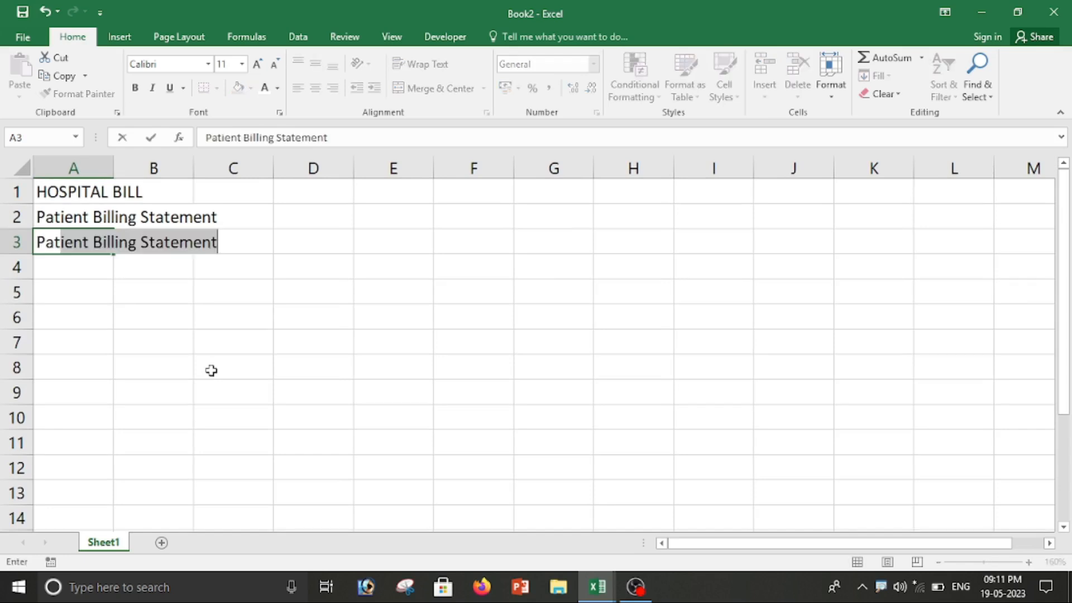
pyautogui.write('tient ')
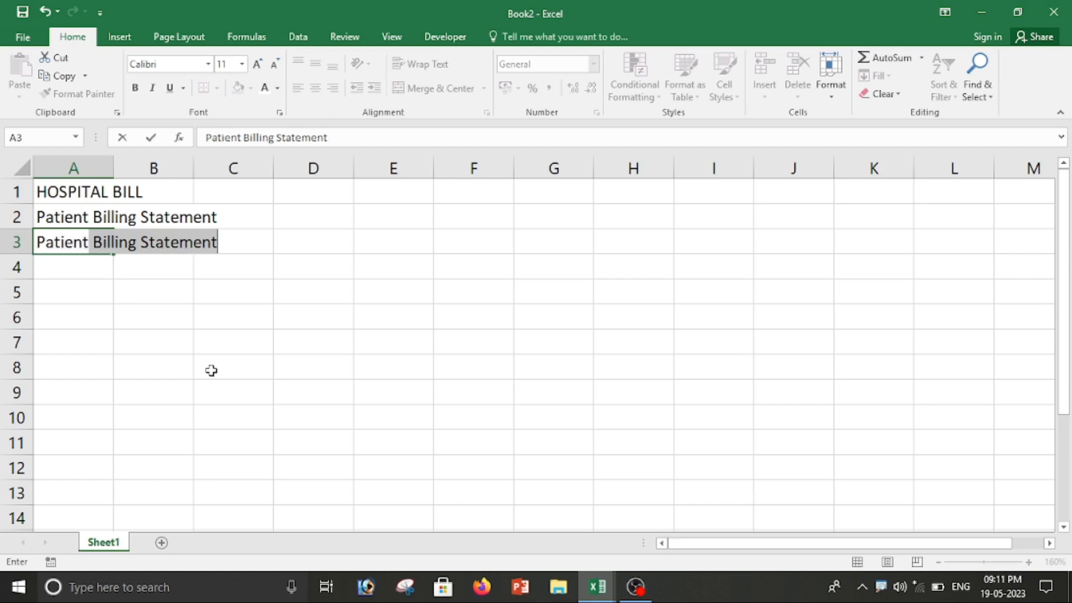
pyautogui.write('ID')
pyautogui.press('Tab')
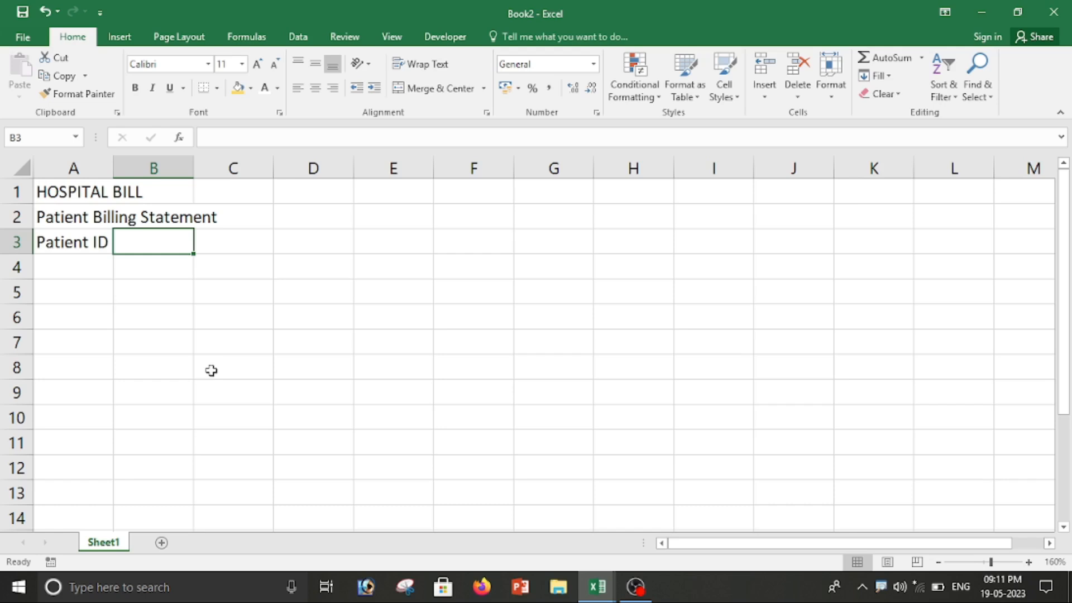
pyautogui.write('Patient Name')
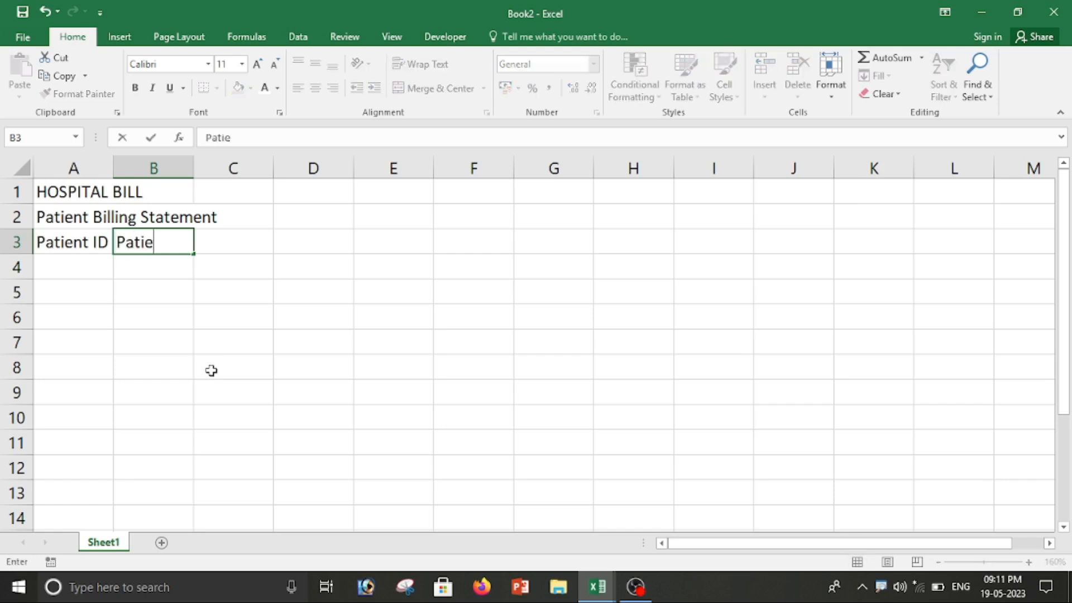
pyautogui.press('Tab')
pyautogui.write('fa')
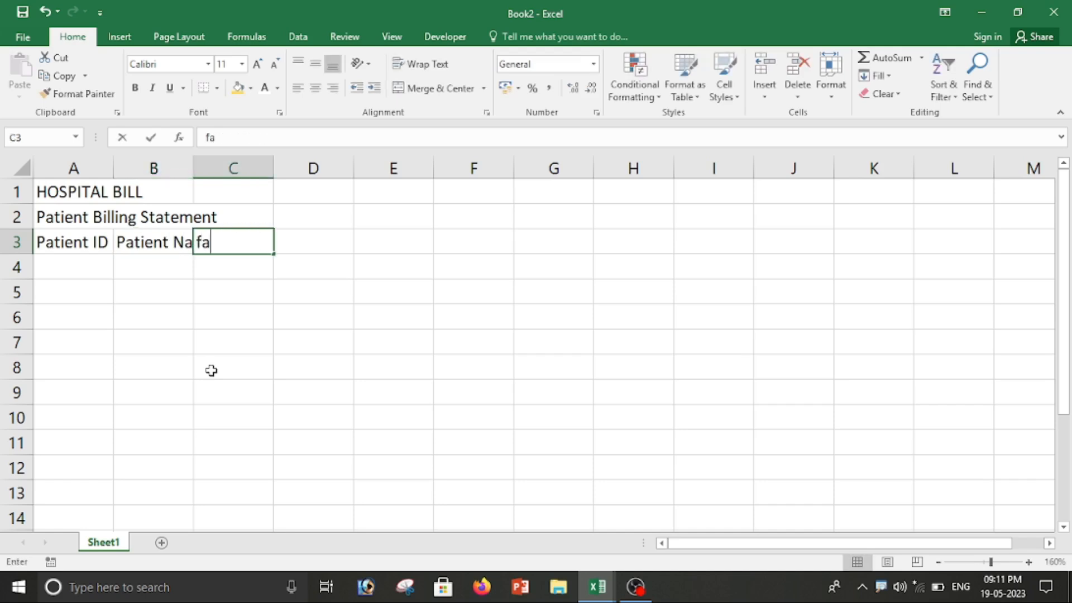
pyautogui.write('the')
pyautogui.press('BackSpace')
pyautogui.press('BackSpace')
pyautogui.press('BackSpace')
pyautogui.press('BackSpace')
pyautogui.press('BackSpace')
pyautogui.write('Father Name')
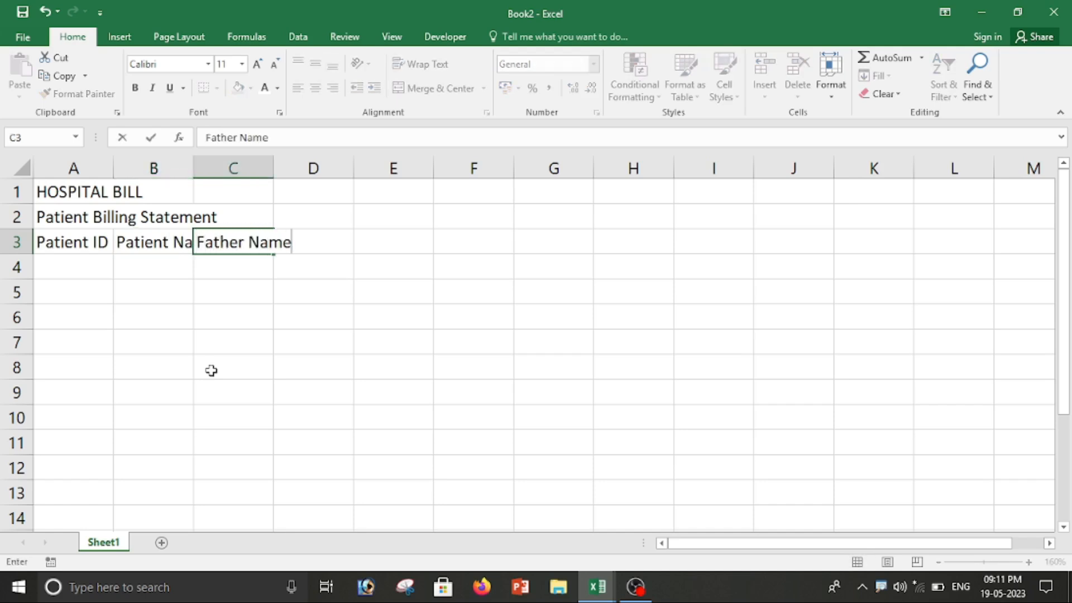
pyautogui.press('Tab')
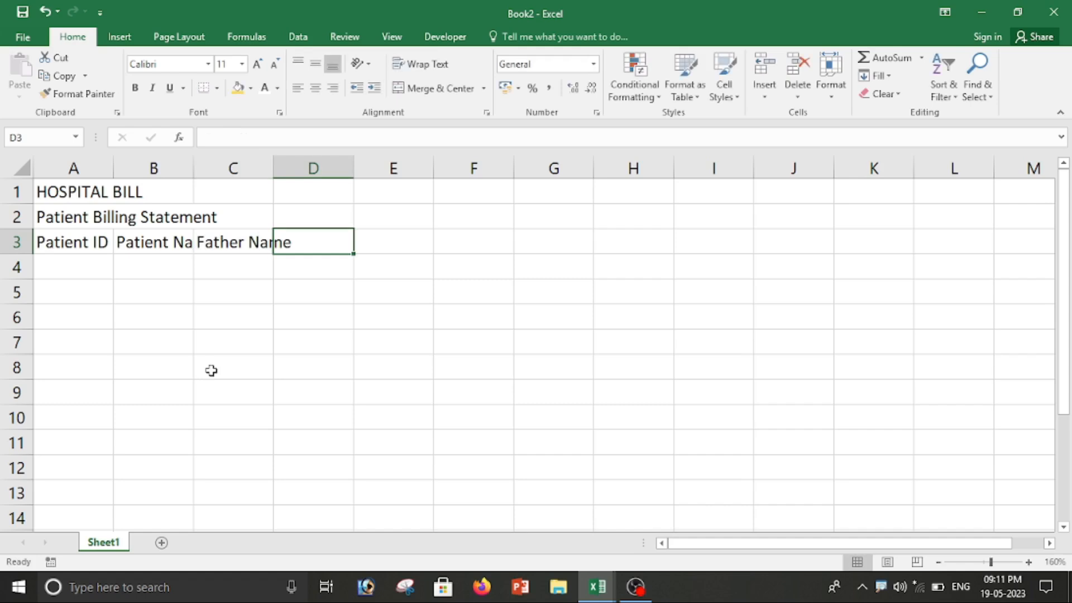
# Step: Add the headings Address, Age, Mobile no and Date of Admit in D3:G3
pyautogui.write('S')
pyautogui.press('BackSpace')
pyautogui.write('Add')
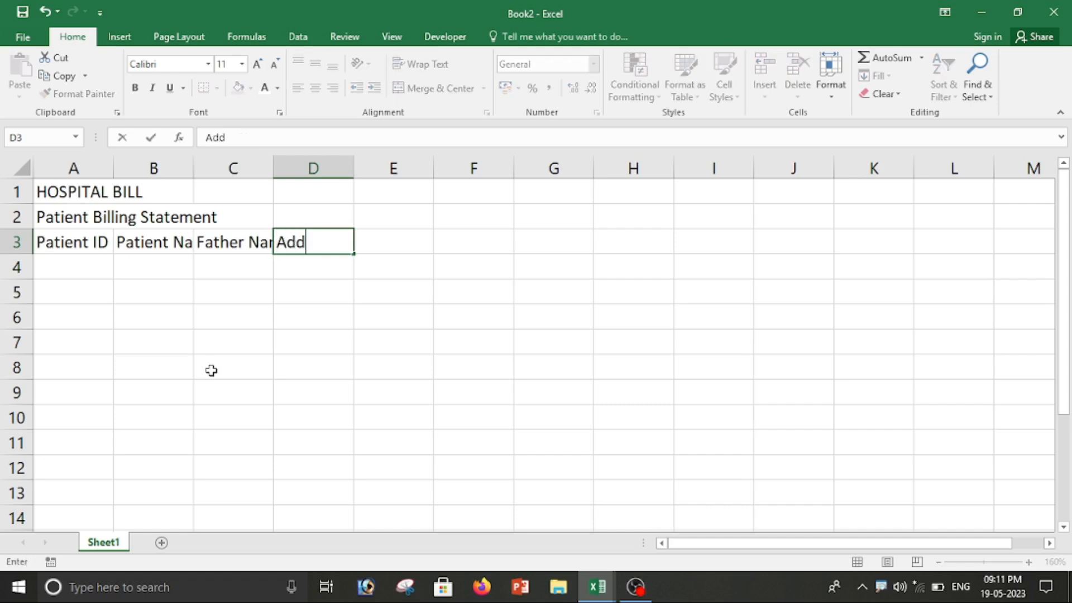
pyautogui.write('ress')
pyautogui.press('Tab')
pyautogui.write('Age')
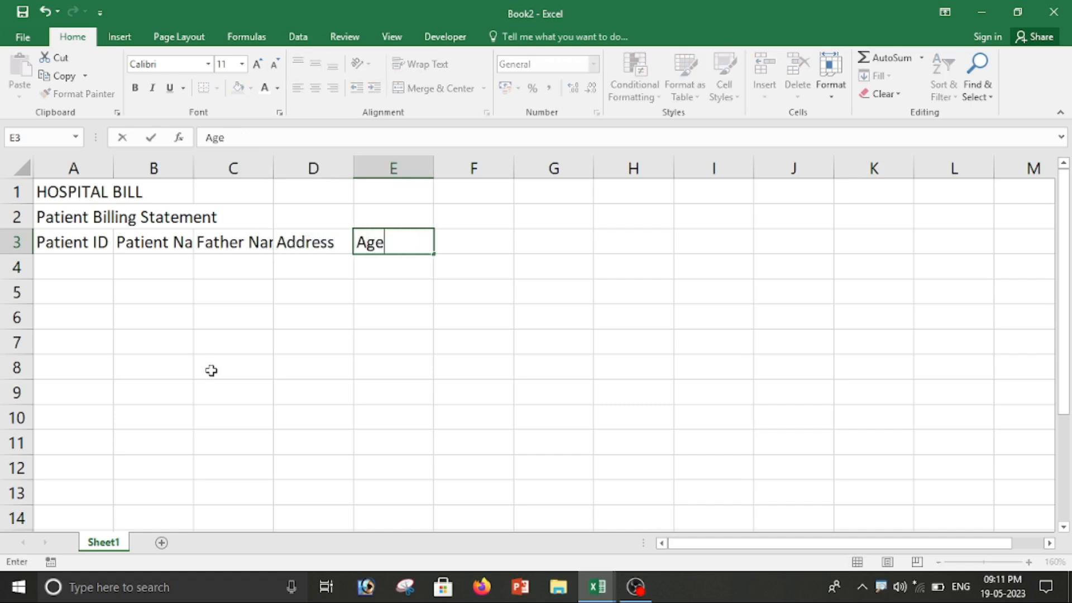
pyautogui.press('Tab')
pyautogui.write('Mob')
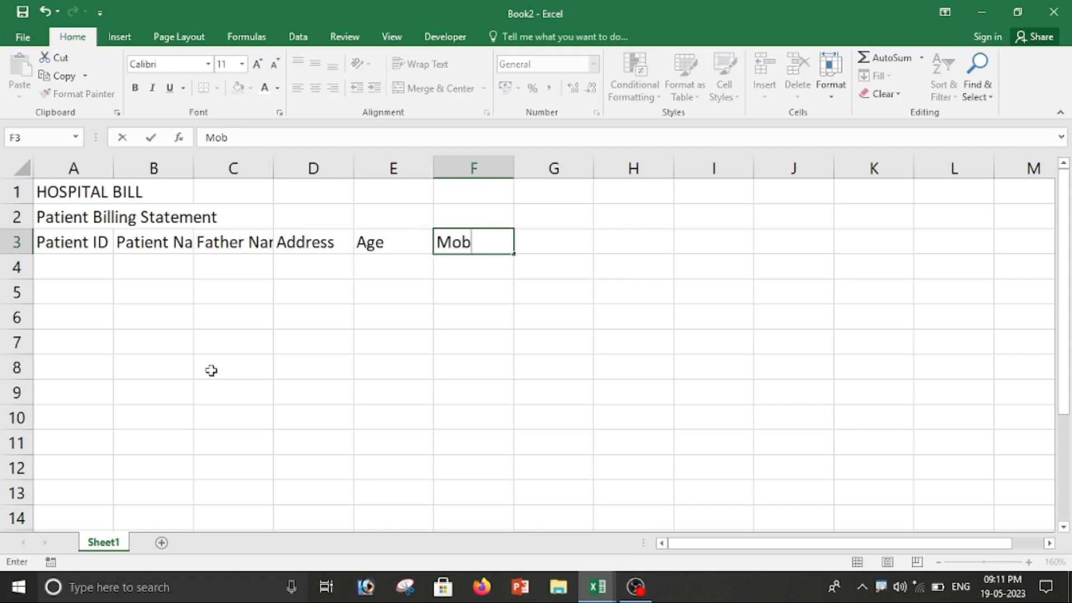
pyautogui.write('ile no')
pyautogui.press('Tab')
pyautogui.write('Date')
pyautogui.write(' of Amdi')
pyautogui.press('BackSpace')
pyautogui.press('BackSpace')
pyautogui.press('BackSpace')
pyautogui.write('dmit')
pyautogui.press('Tab')
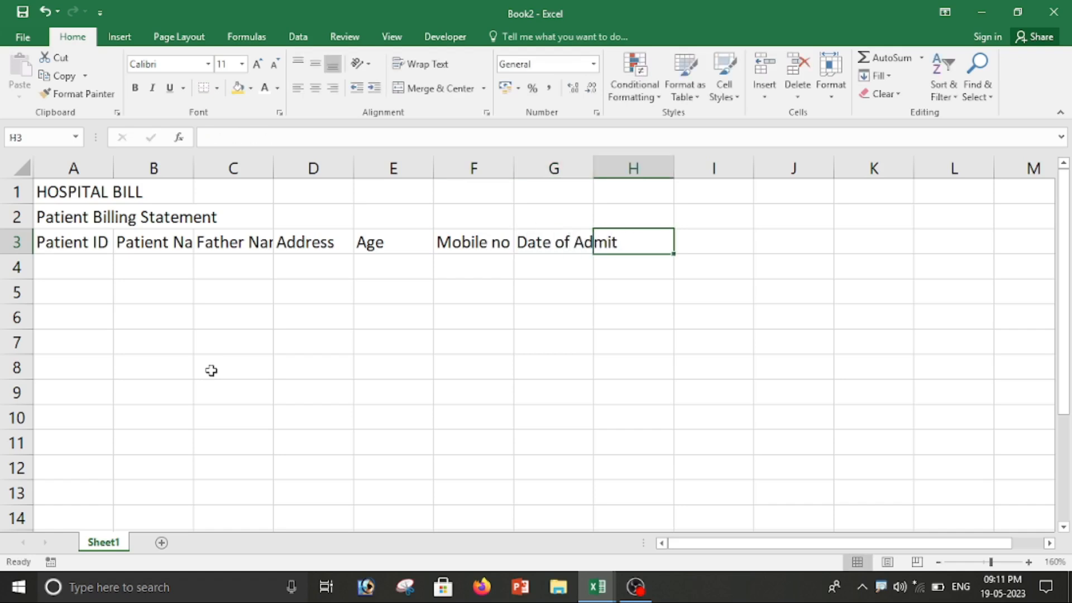
# Step: Add the headings Ward, Date of Discharge and No of Days in H3:J3
pyautogui.write('Ward')
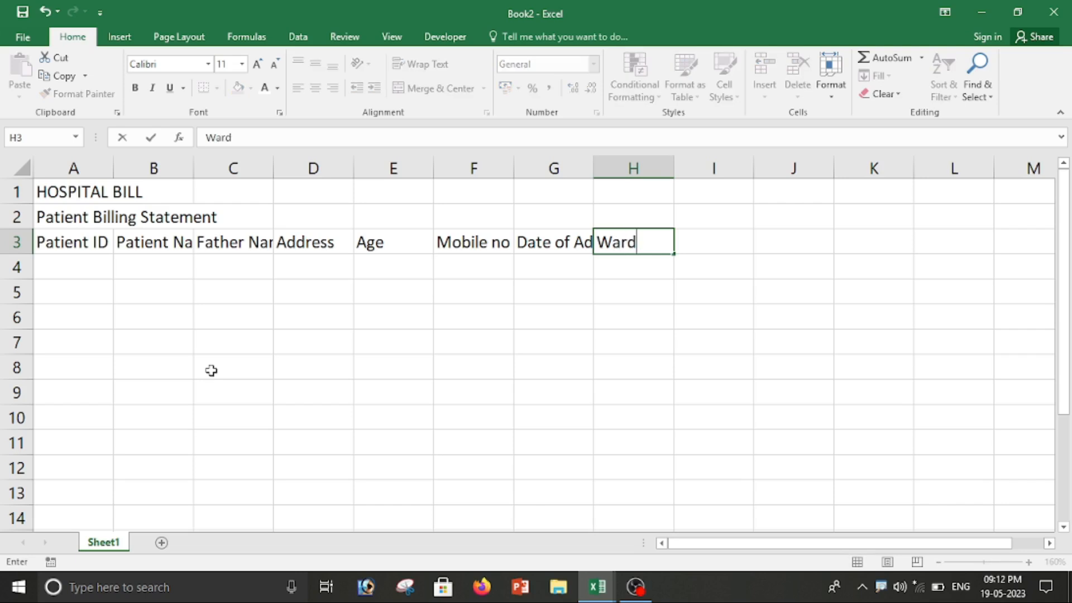
pyautogui.press('Tab')
pyautogui.write('dat')
pyautogui.press('BackSpace')
pyautogui.press('BackSpace')
pyautogui.press('BackSpace')
pyautogui.write('Date o')
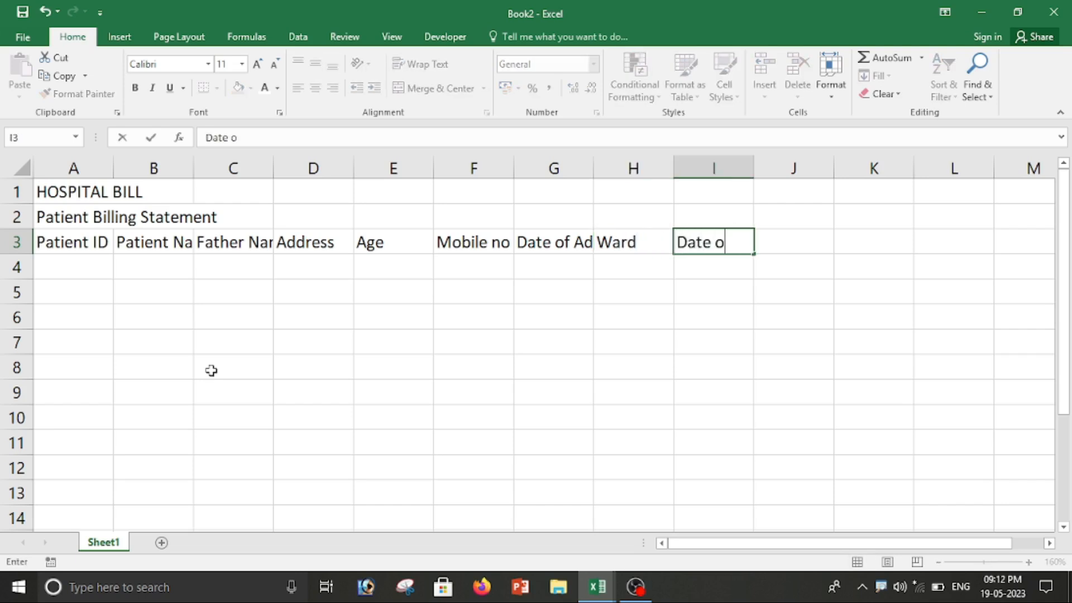
pyautogui.write('f Disch')
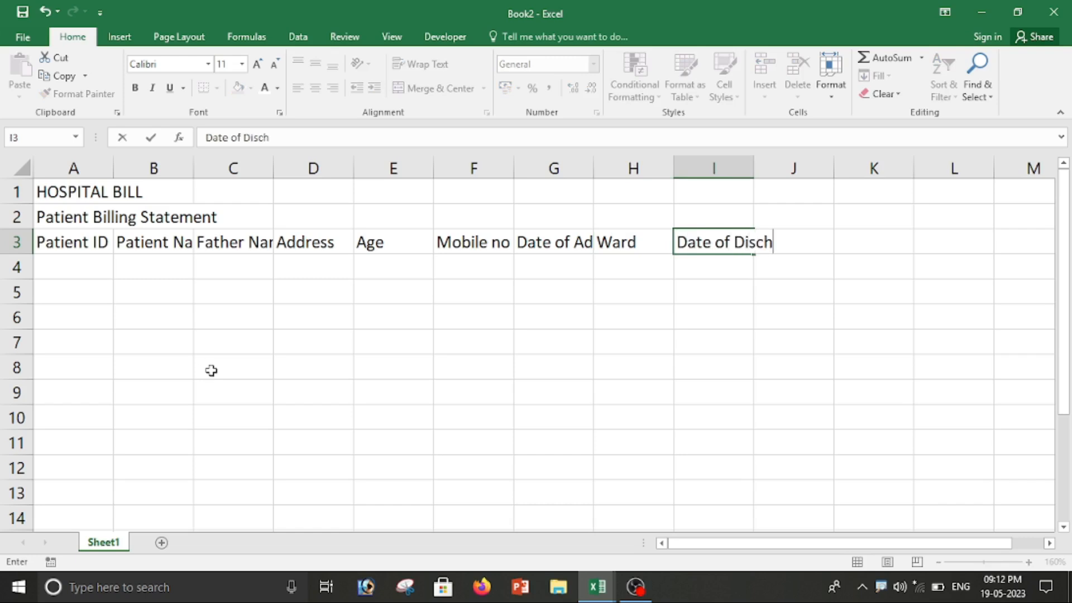
pyautogui.press('BackSpace')
pyautogui.write('harge')
pyautogui.press('Tab')
pyautogui.write('No')
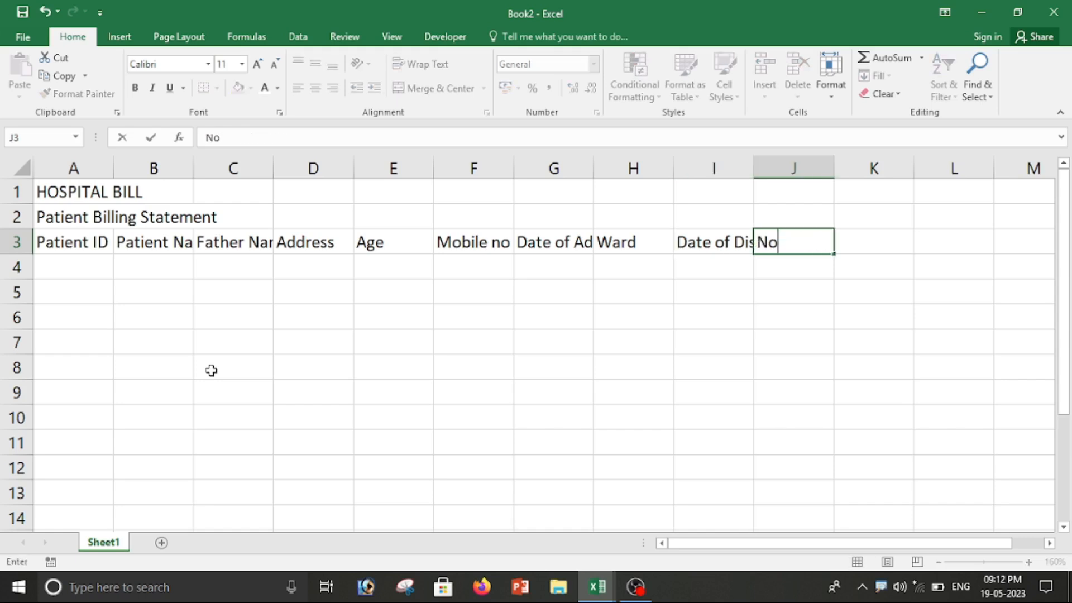
pyautogui.write(' of day')
pyautogui.press('BackSpace')
pyautogui.press('BackSpace')
pyautogui.press('BackSpace')
pyautogui.write('da')
pyautogui.press('BackSpace')
pyautogui.press('BackSpace')
pyautogui.write('Days')
pyautogui.press('Tab')
# Step: Add the headings Ward Charge, Doctor Charge and Total Amount in K3:M3
pyautogui.write('Ward')
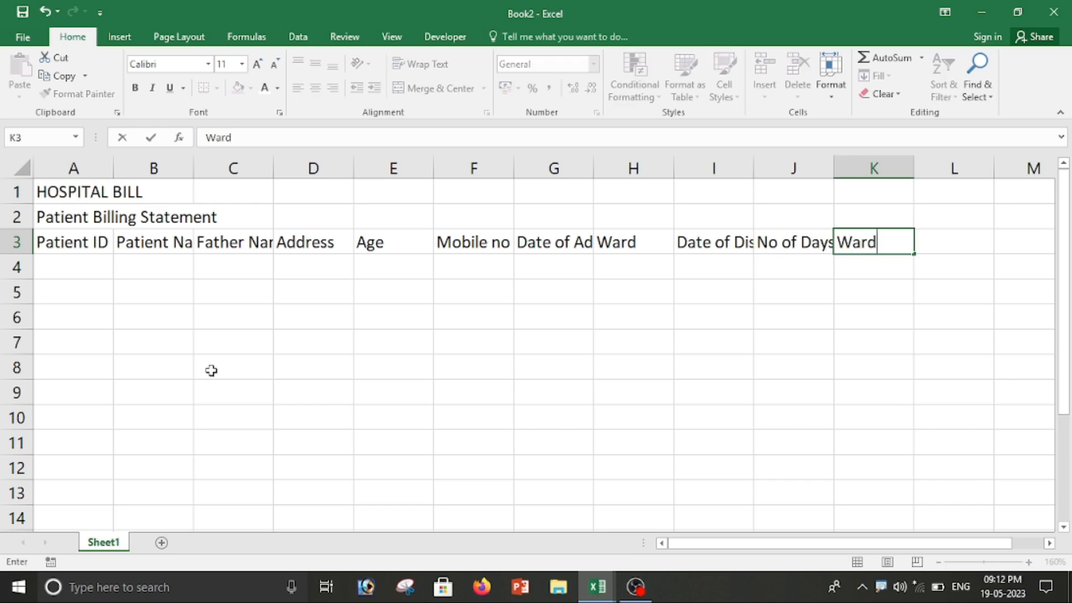
pyautogui.write(' Charge')
pyautogui.press('Tab')
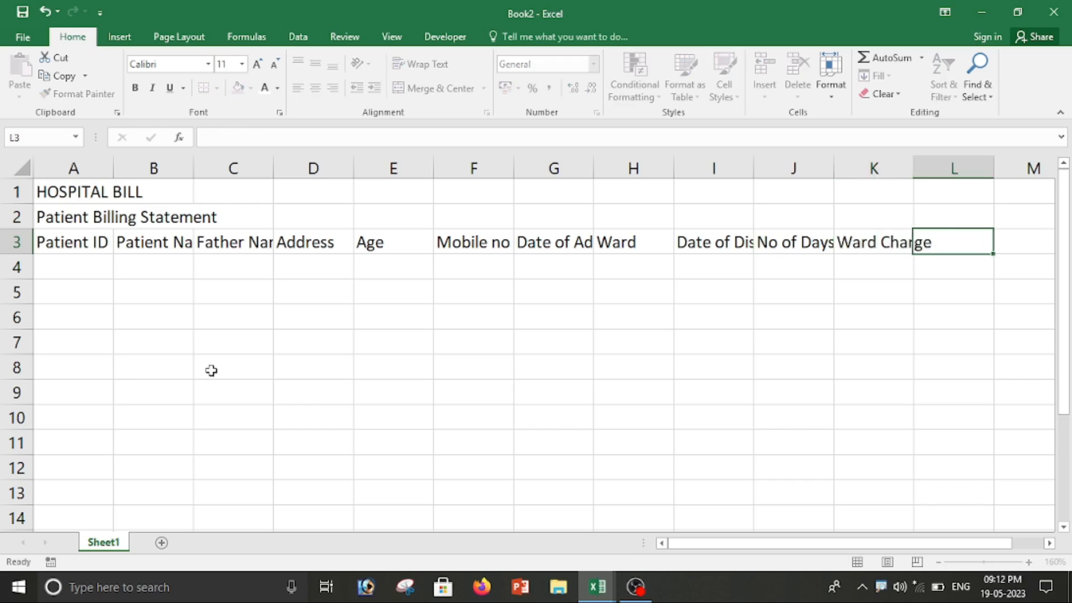
pyautogui.write('Do')
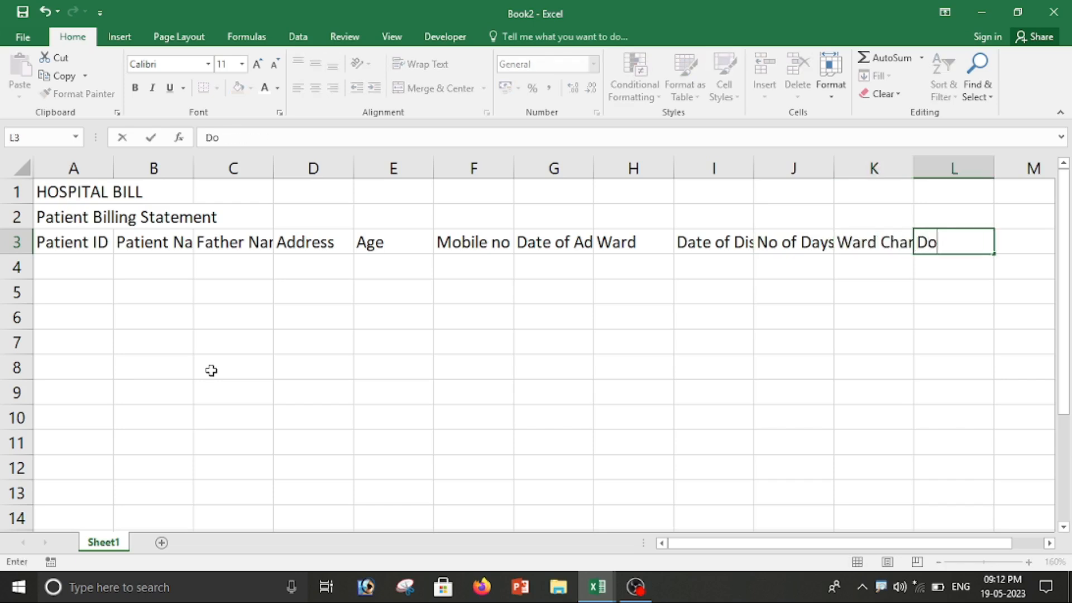
pyautogui.write('ctor Charge')
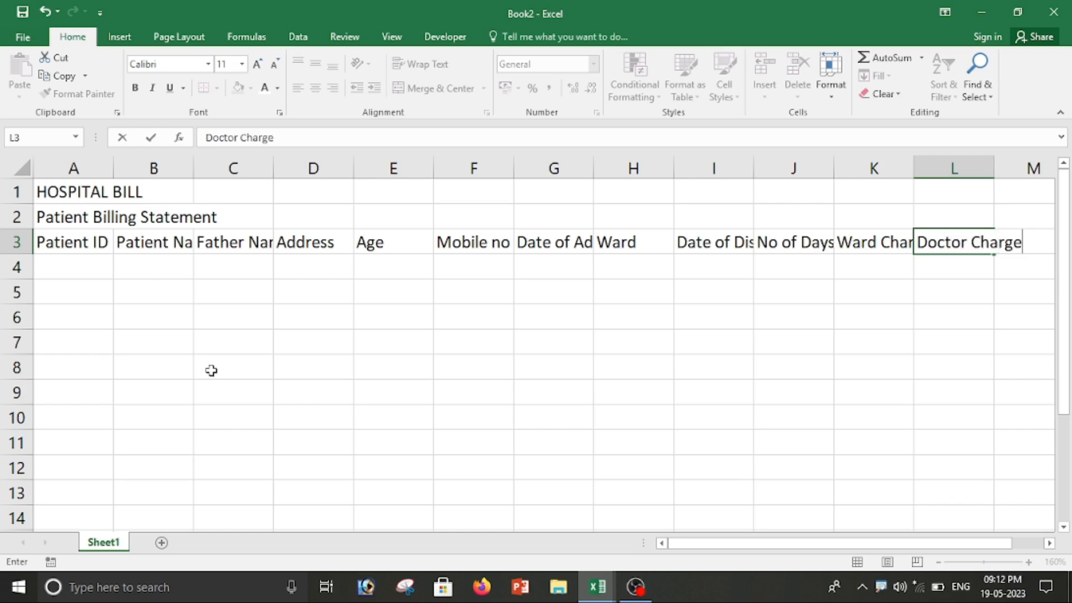
pyautogui.press('Tab')
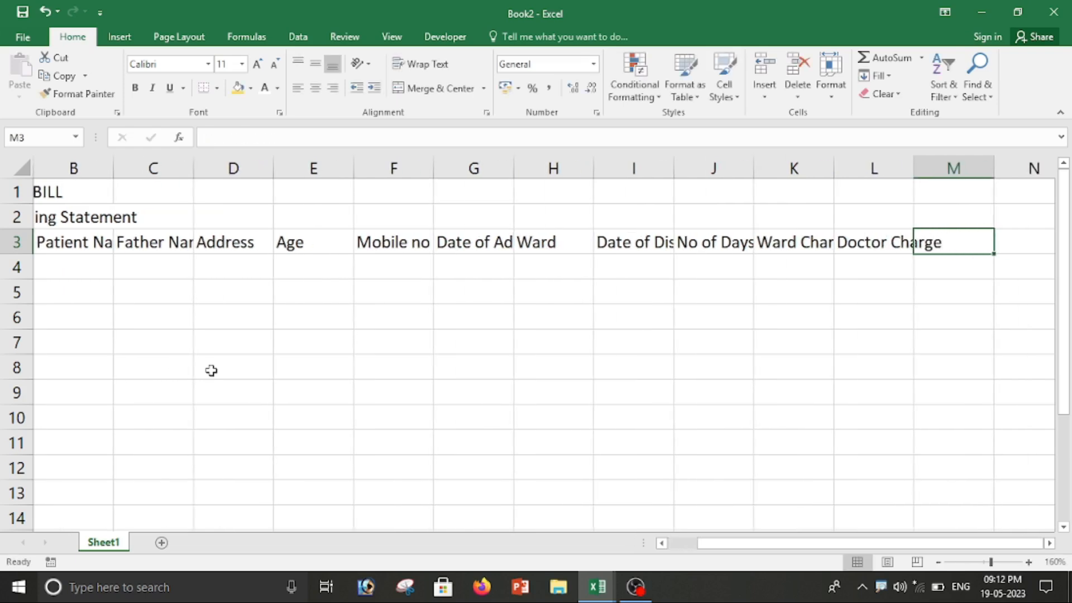
pyautogui.write('Total A')
pyautogui.write('mo')
pyautogui.write('u')
pyautogui.press('BackSpace')
pyautogui.write('ount')
pyautogui.press('Return')
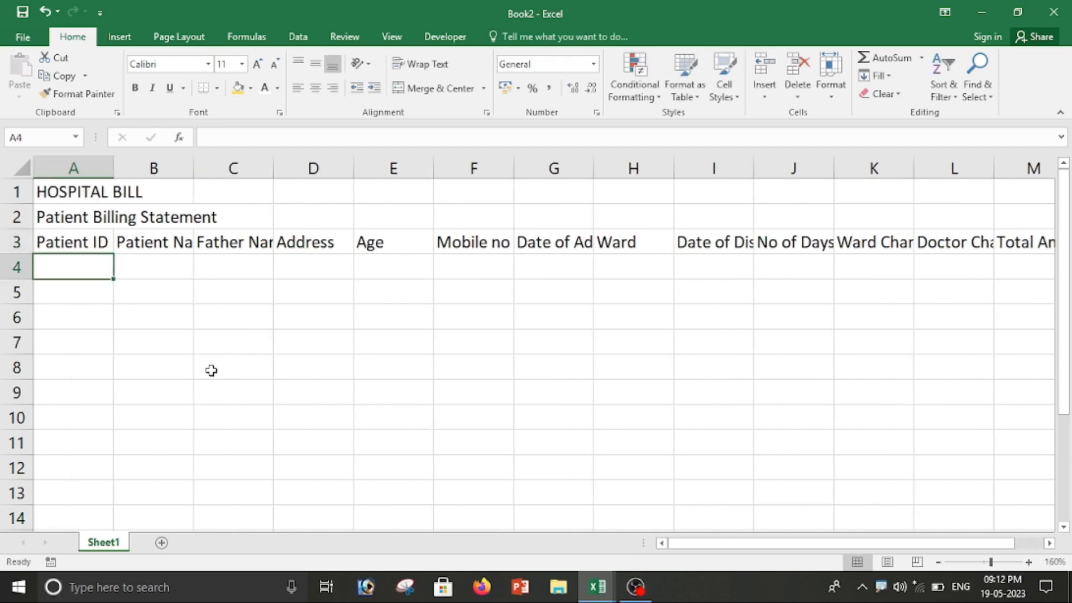
# Step: Merge and centre A1:M1 and A2:M2
pyautogui.click(390, 441)
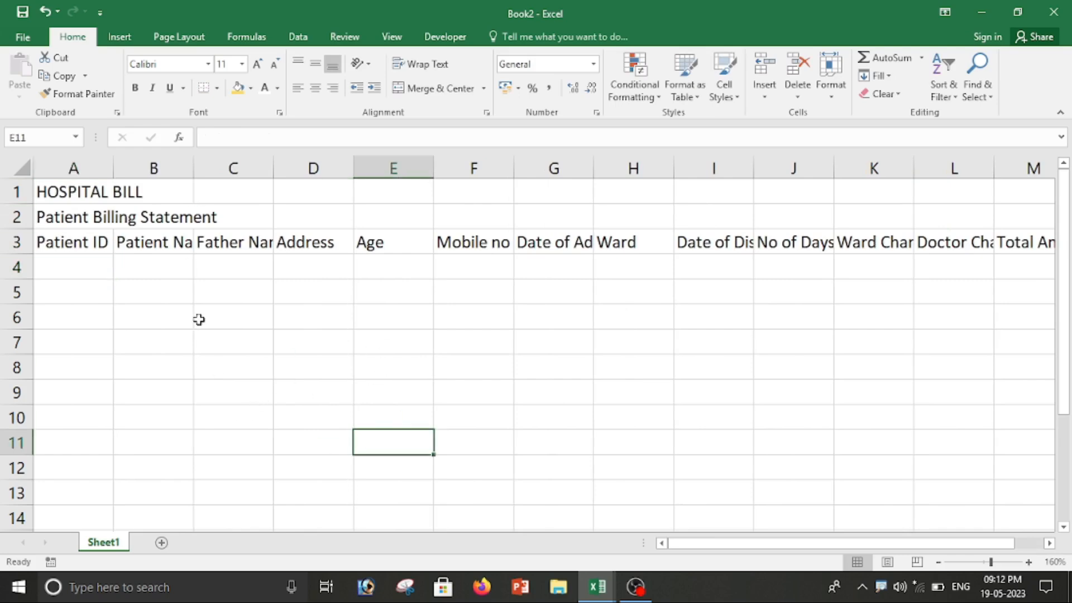
pyautogui.scroll(-2, 433, 380)
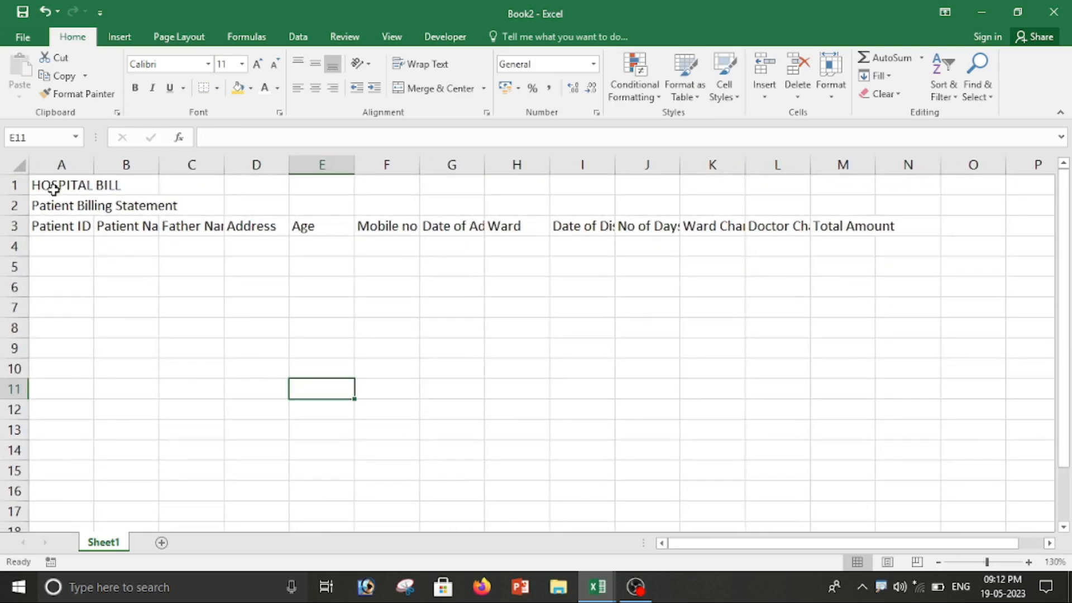
pyautogui.click(58, 185)
pyautogui.moveTo(59, 185); pyautogui.dragTo(850, 191)
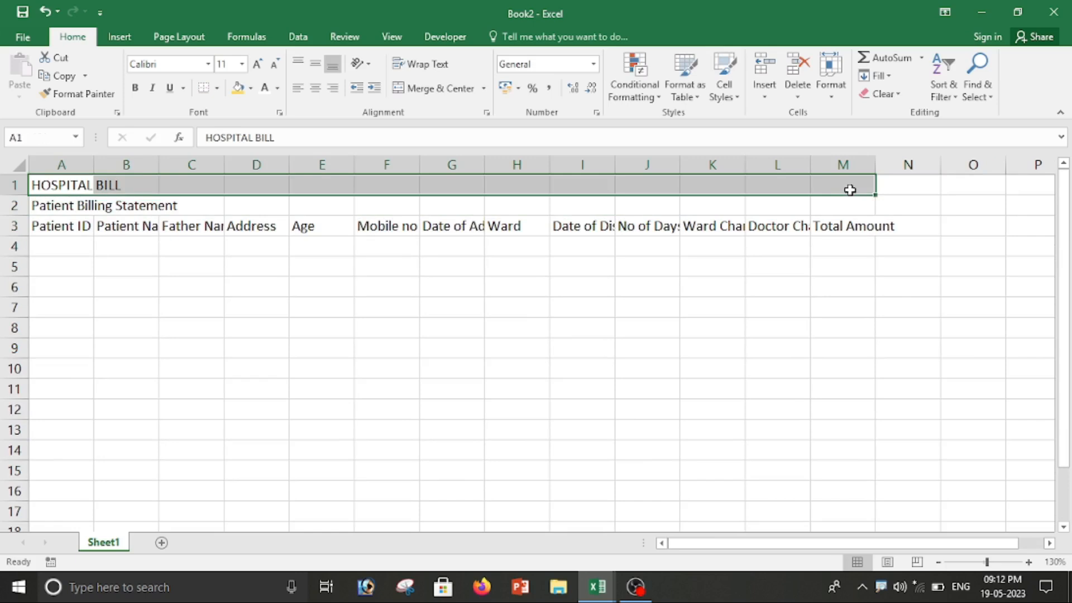
pyautogui.click(422, 89)
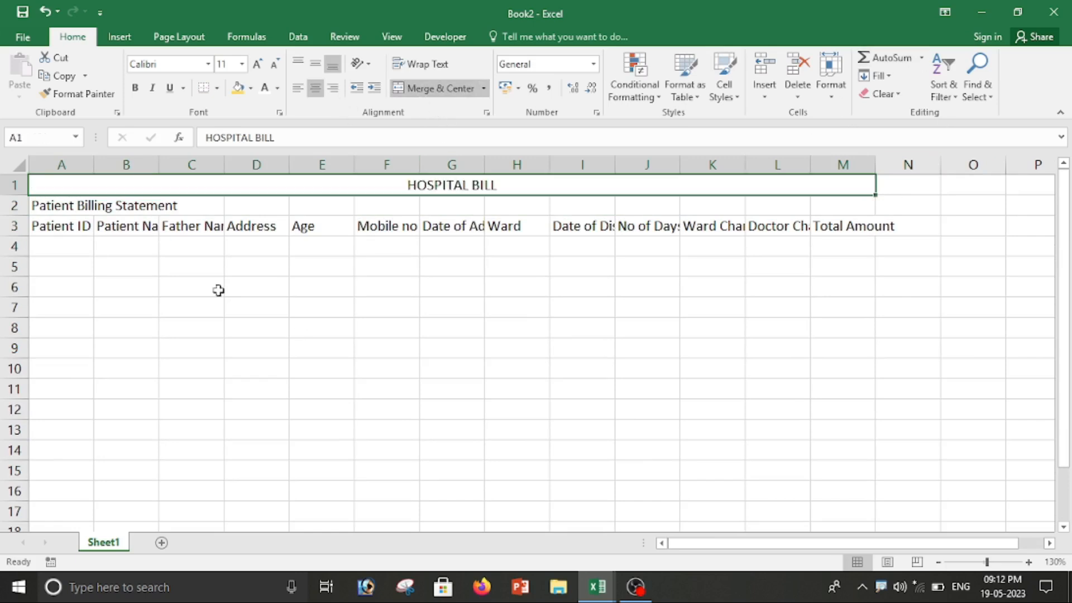
pyautogui.moveTo(39, 205); pyautogui.dragTo(837, 208)
pyautogui.click(434, 88)
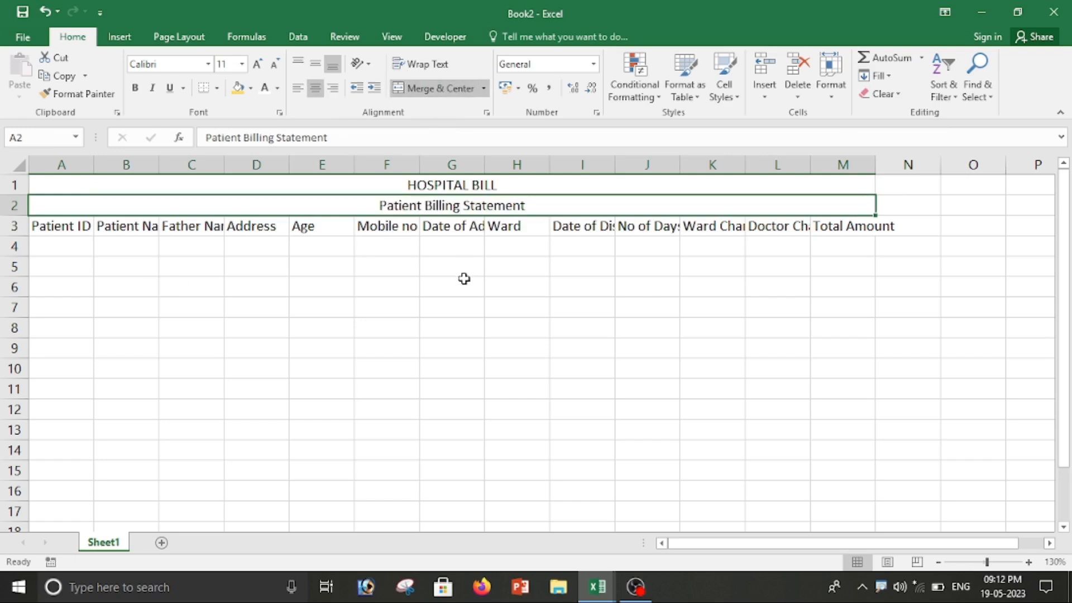
# Step: Format the HOSPITAL BILL title with a dark blue fill and white size-24 Algerian text
pyautogui.click(127, 186)
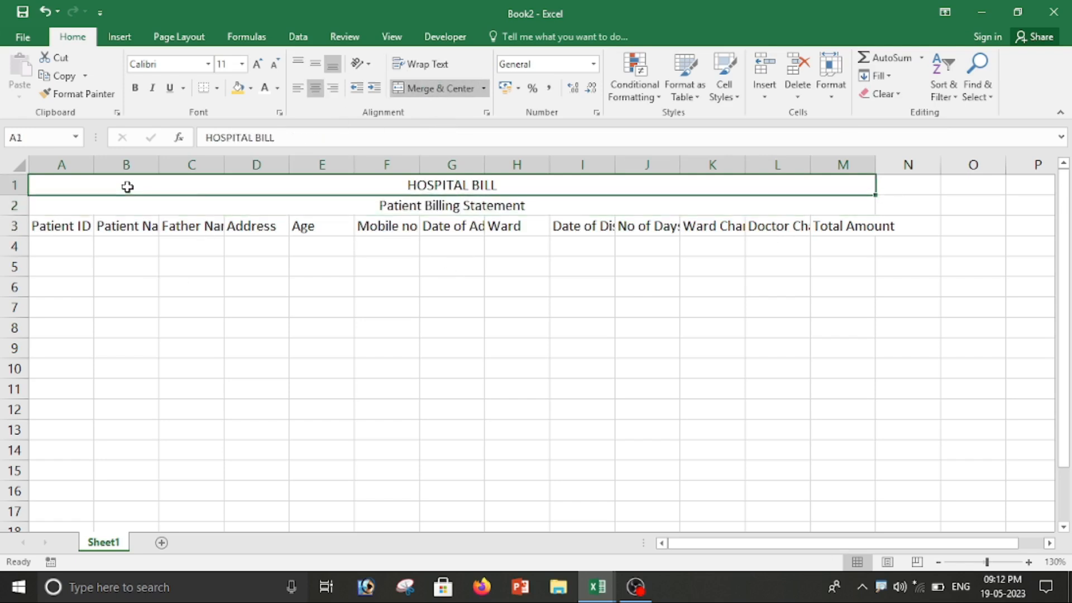
pyautogui.click(252, 89)
pyautogui.click(352, 187)
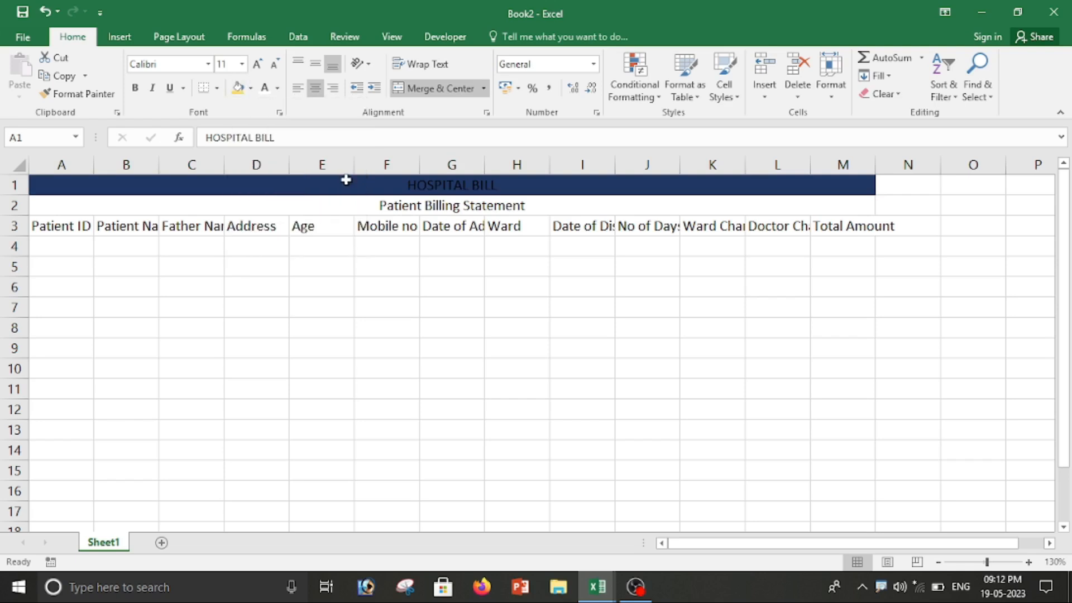
pyautogui.click(264, 88)
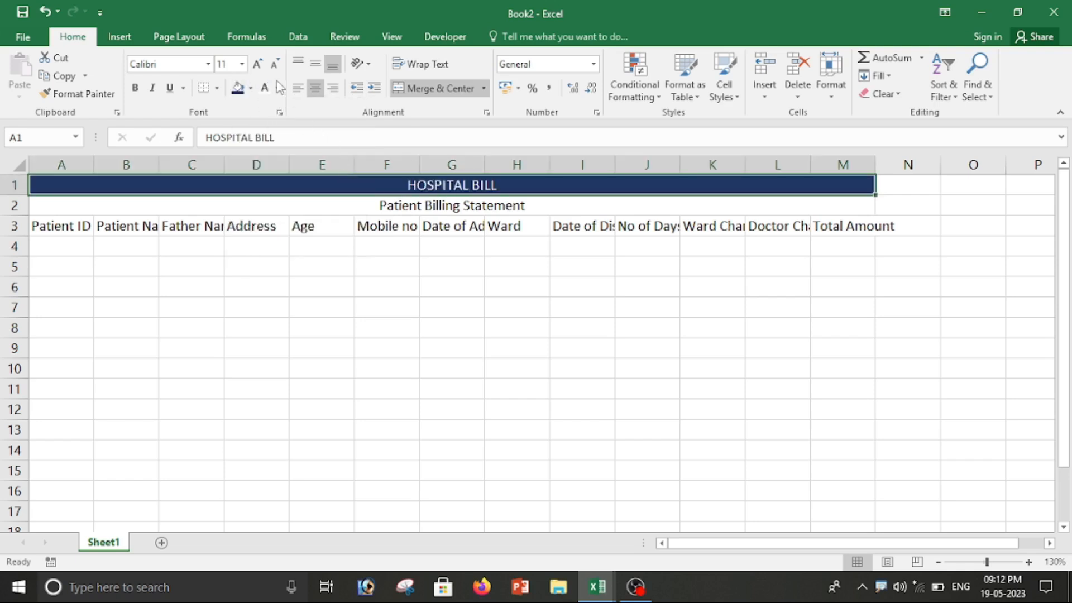
pyautogui.click(257, 64)
pyautogui.click(257, 64)
pyautogui.click(257, 64)
pyautogui.click(257, 64)
pyautogui.click(257, 64)
pyautogui.click(257, 64)
pyautogui.click(257, 64)
pyautogui.click(207, 64)
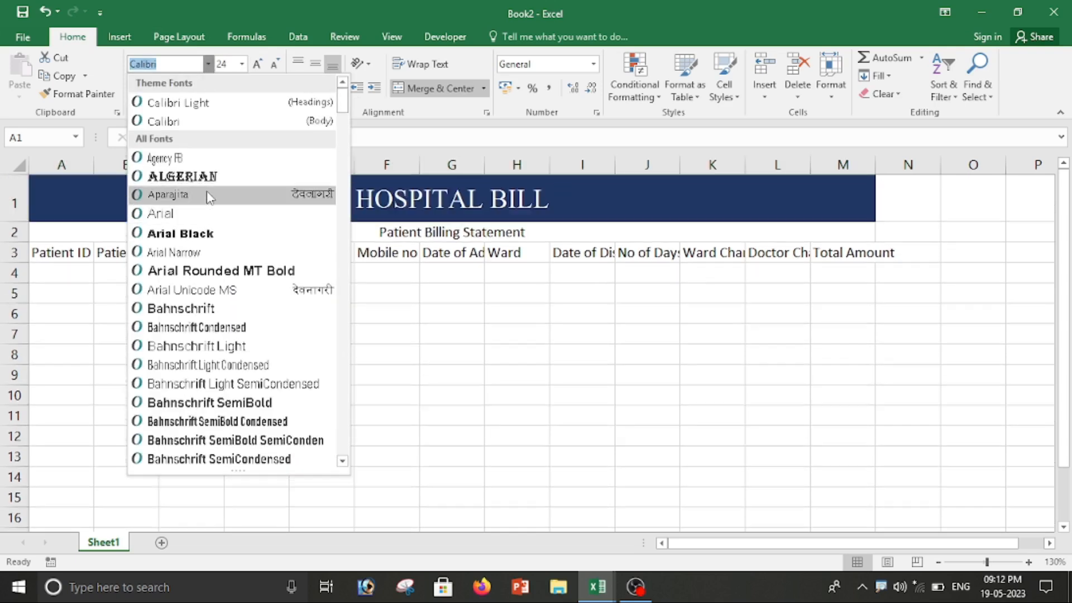
pyautogui.click(208, 184)
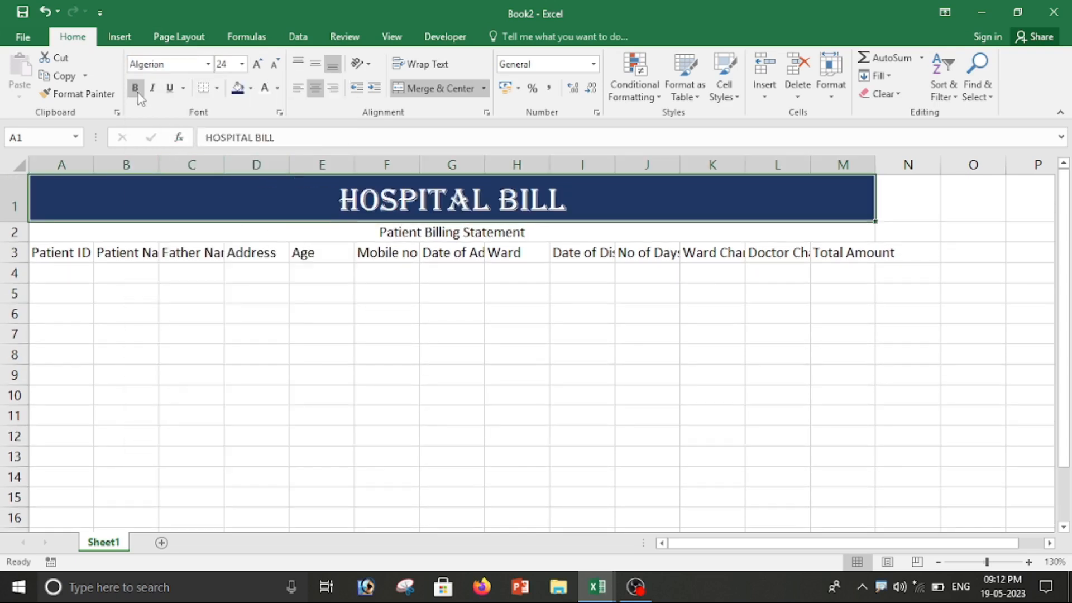
# Step: Give the subtitle row a yellow fill and dark, bold, size-20 text
pyautogui.scroll(1, 255, 287)
pyautogui.click(112, 248)
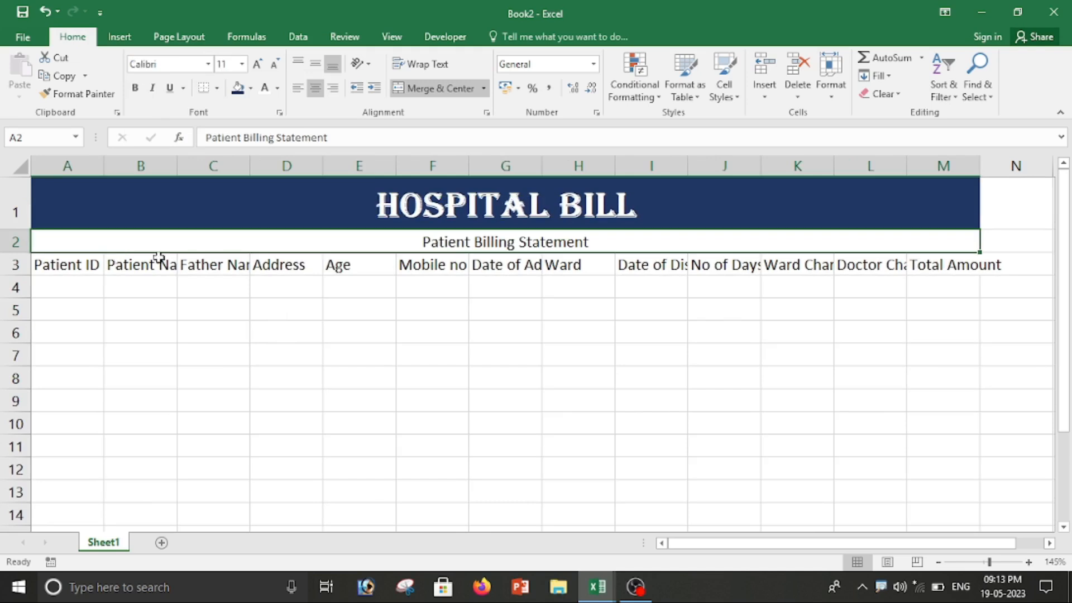
pyautogui.click(251, 87)
pyautogui.click(277, 211)
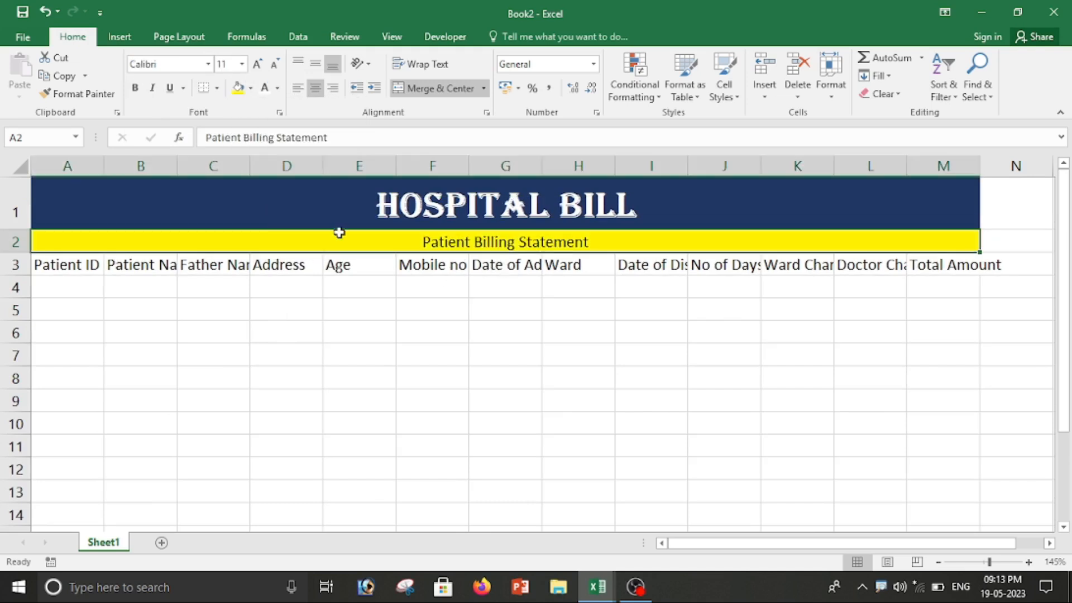
pyautogui.click(278, 88)
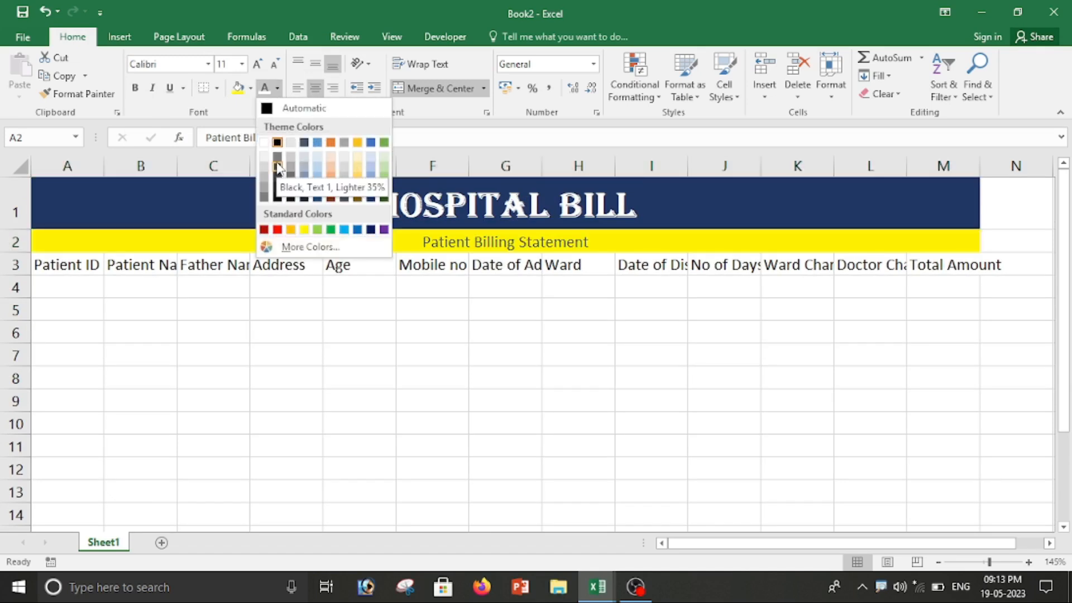
pyautogui.click(278, 191)
pyautogui.click(257, 64)
pyautogui.click(257, 64)
pyautogui.click(258, 64)
pyautogui.click(258, 63)
pyautogui.click(258, 64)
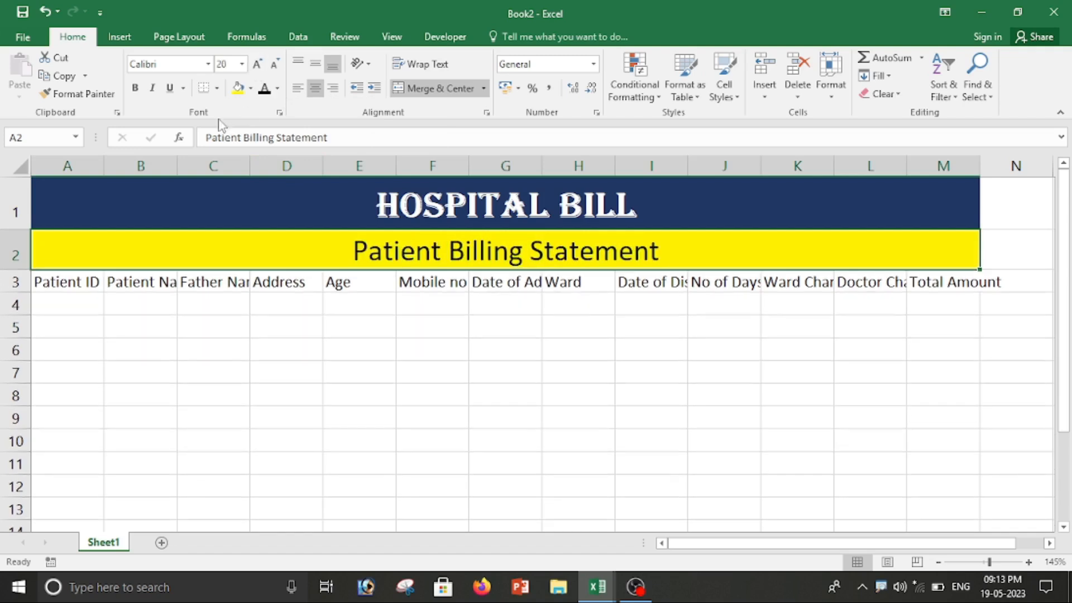
pyautogui.click(135, 87)
pyautogui.click(455, 335)
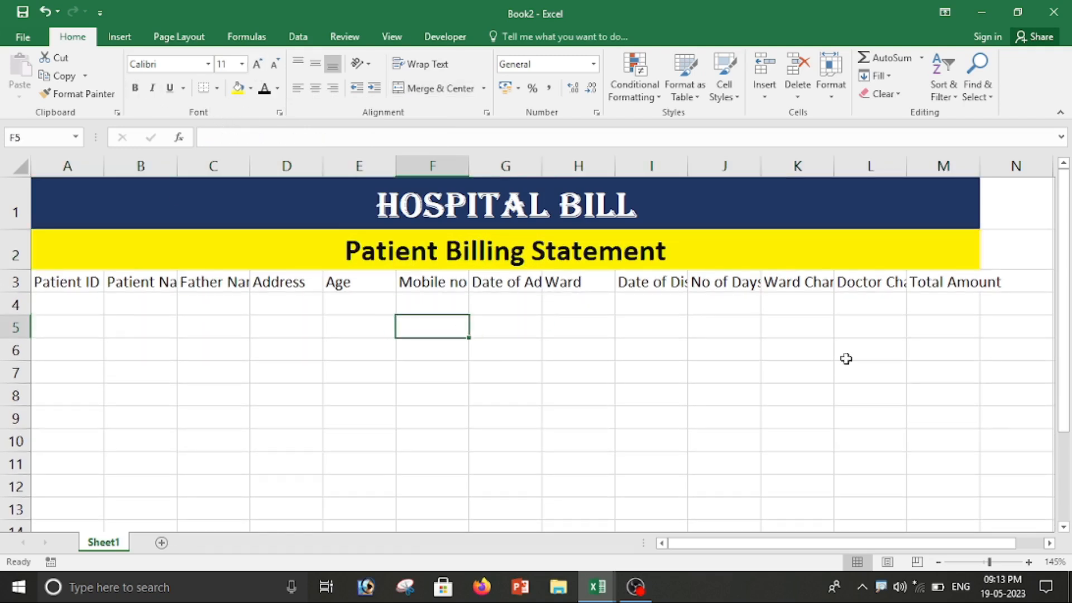
# Step: Autofit columns B, C and G to Patient Name, Father Name and Date of Admit
pyautogui.click(66, 284)
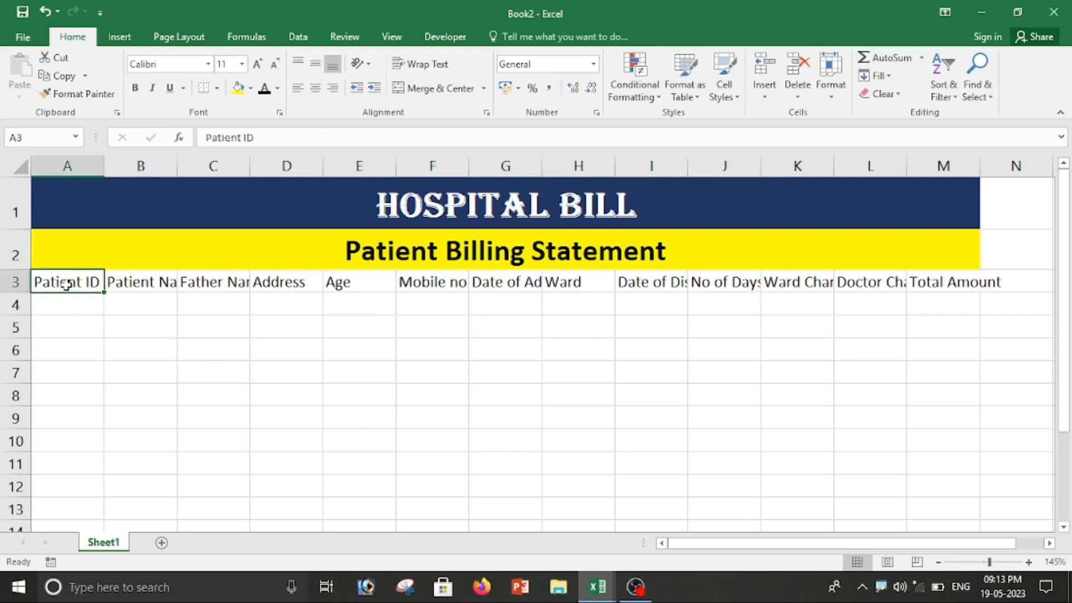
pyautogui.click(152, 286)
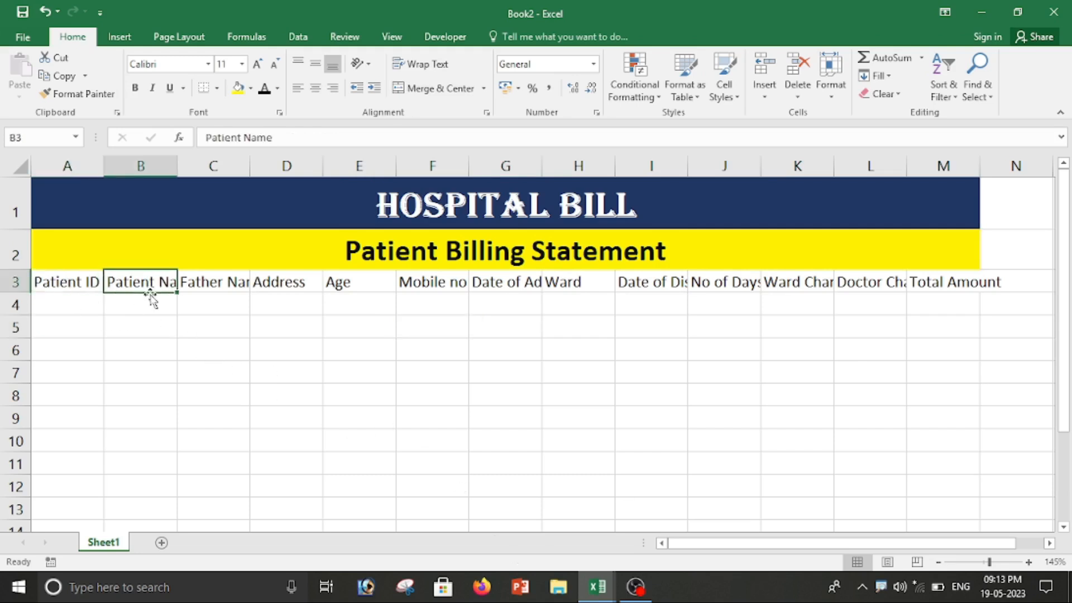
pyautogui.doubleClick(177, 166)
pyautogui.click(267, 265)
pyautogui.click(266, 282)
pyautogui.doubleClick(281, 168)
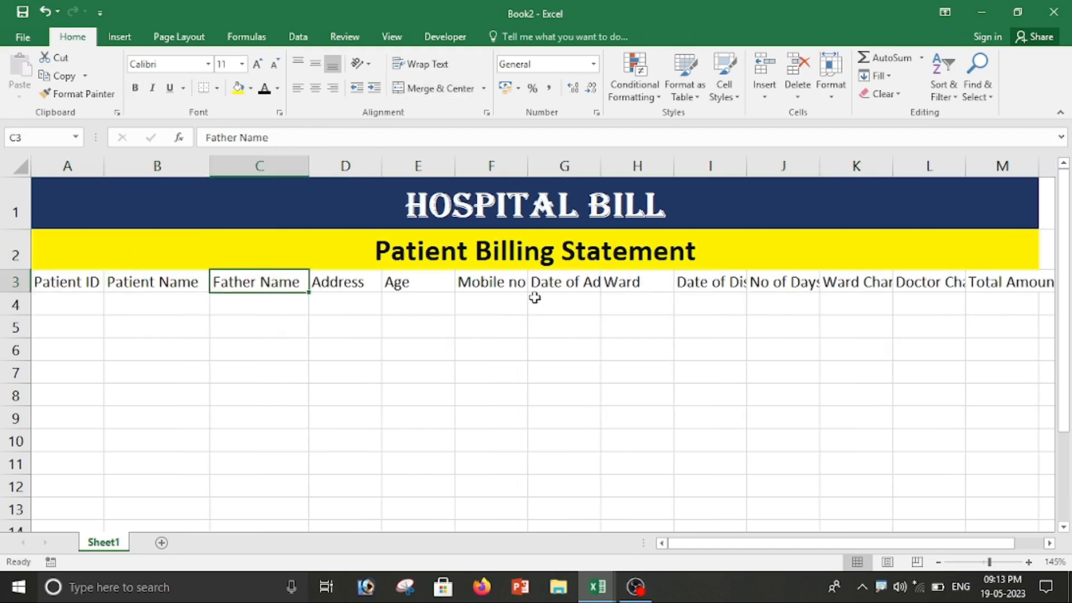
pyautogui.click(578, 286)
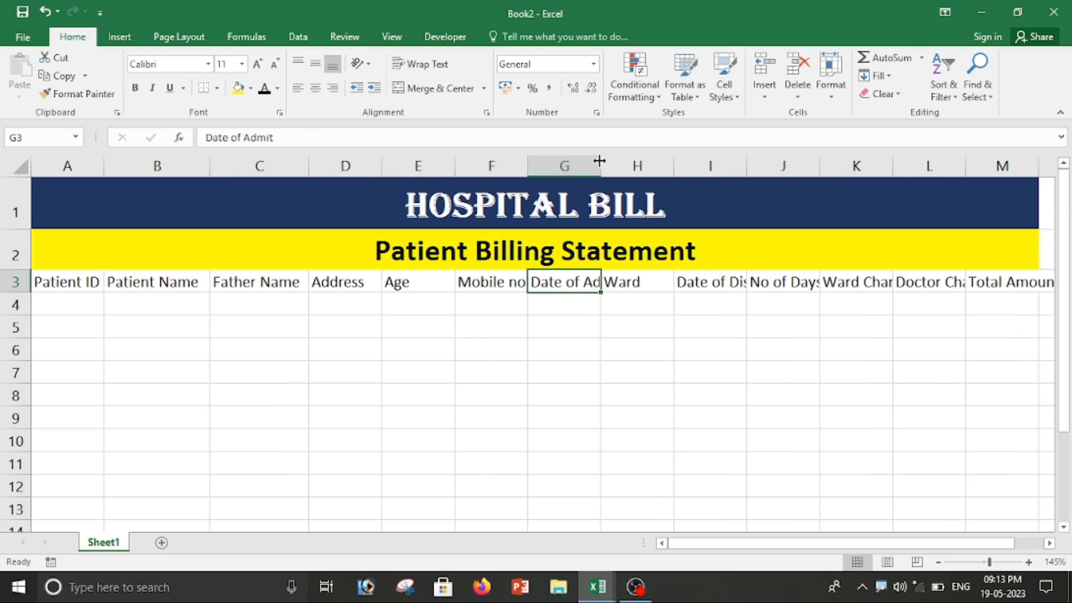
pyautogui.doubleClick(599, 161)
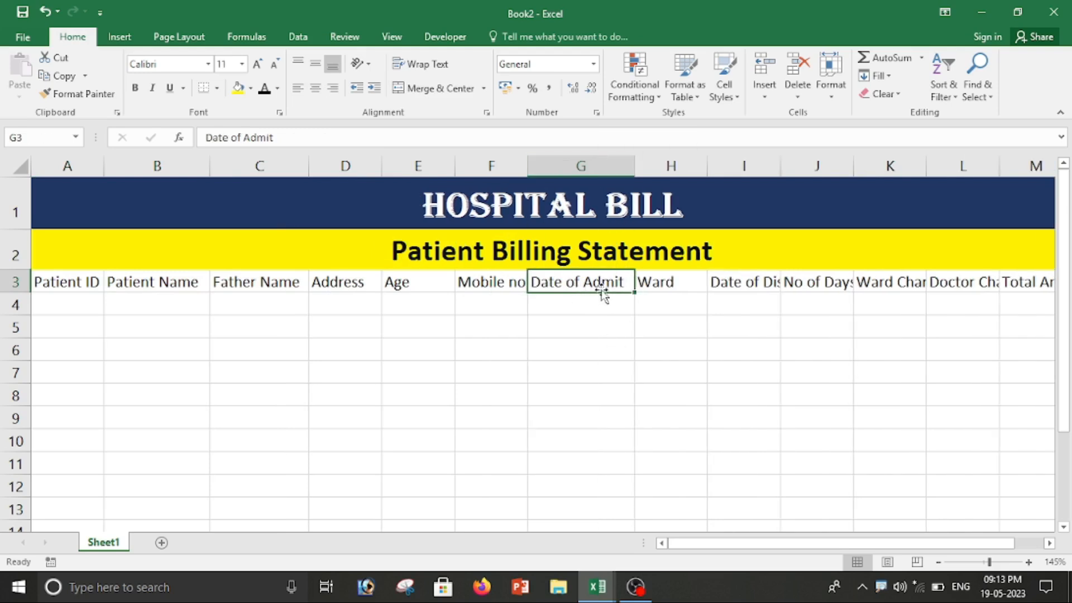
# Step: Wrap and centre Date of Admit in G3, narrowing column G and heightening row 3
pyautogui.click(620, 431)
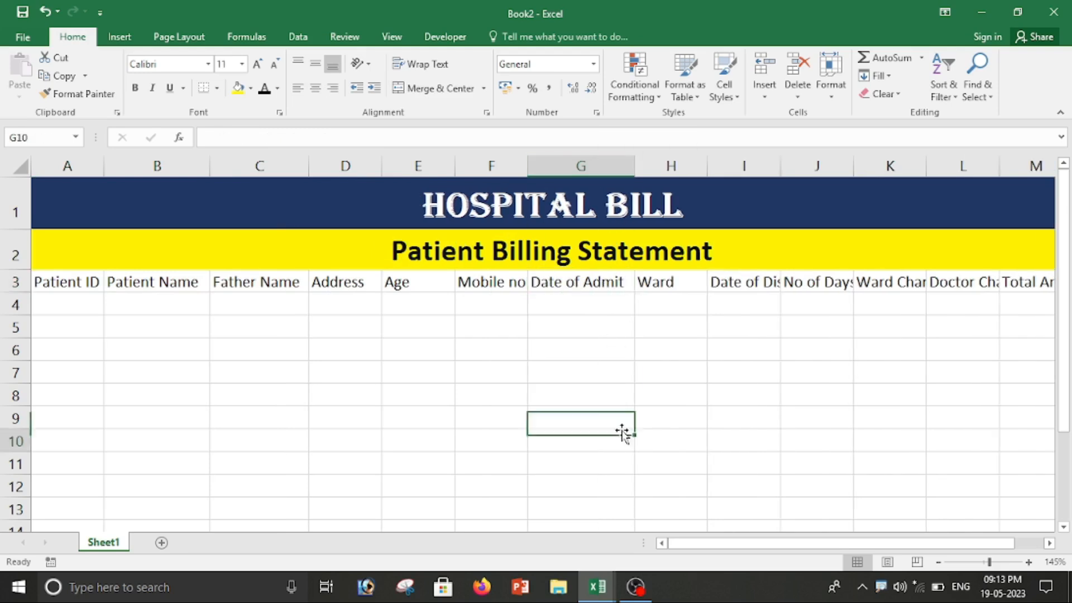
pyautogui.click(591, 293)
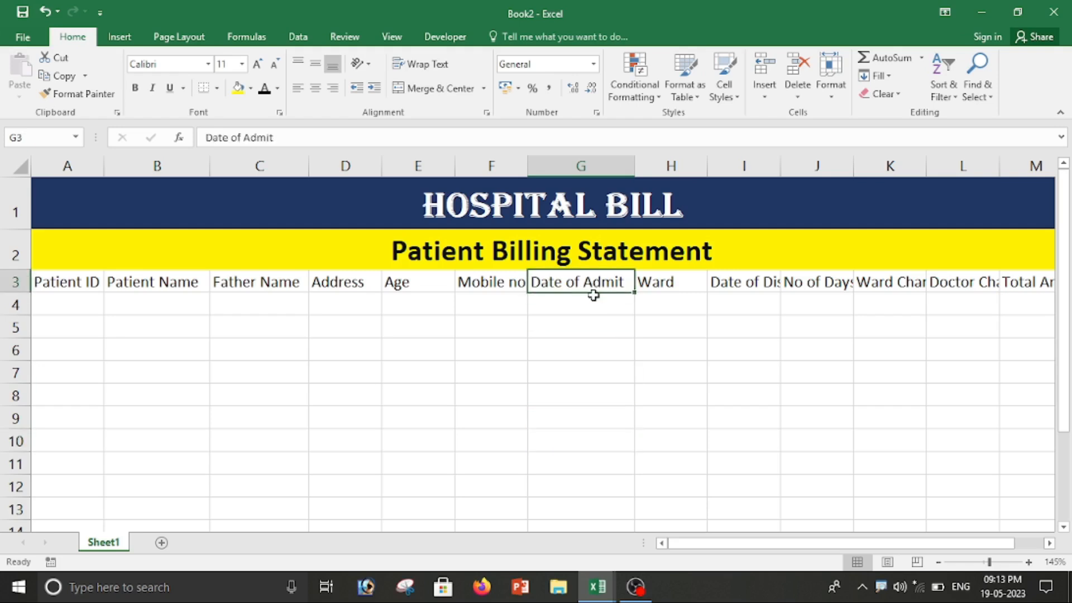
pyautogui.click(439, 67)
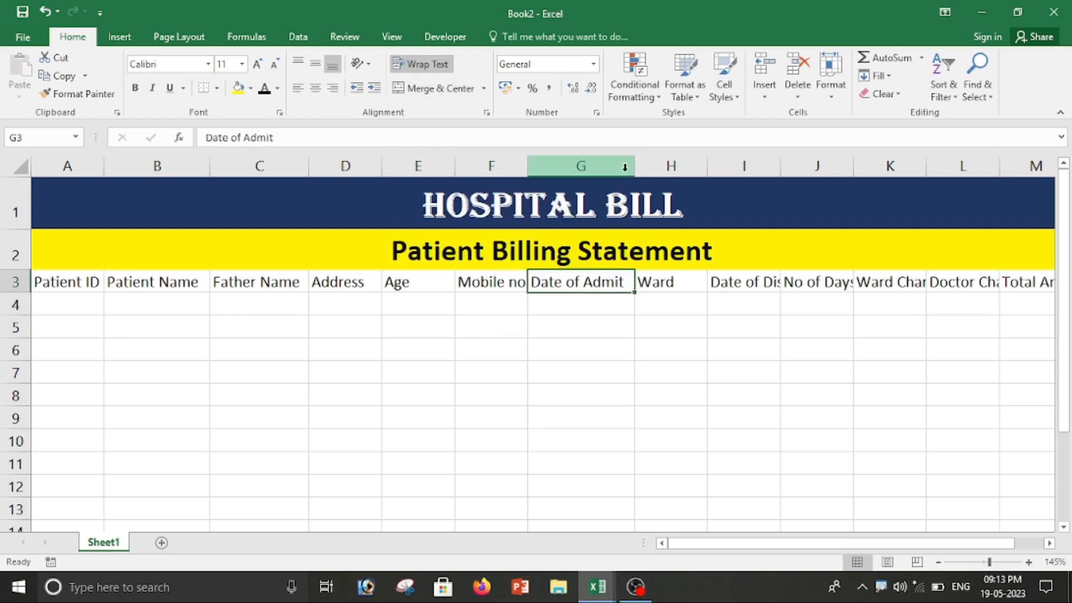
pyautogui.moveTo(635, 166); pyautogui.dragTo(593, 165)
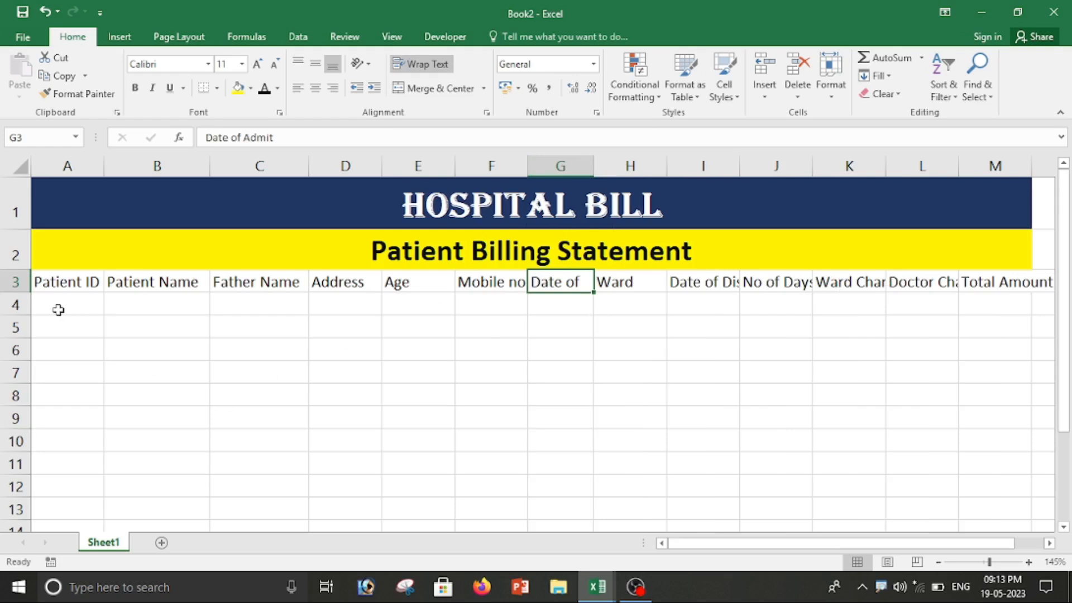
pyautogui.moveTo(16, 293); pyautogui.dragTo(16, 325)
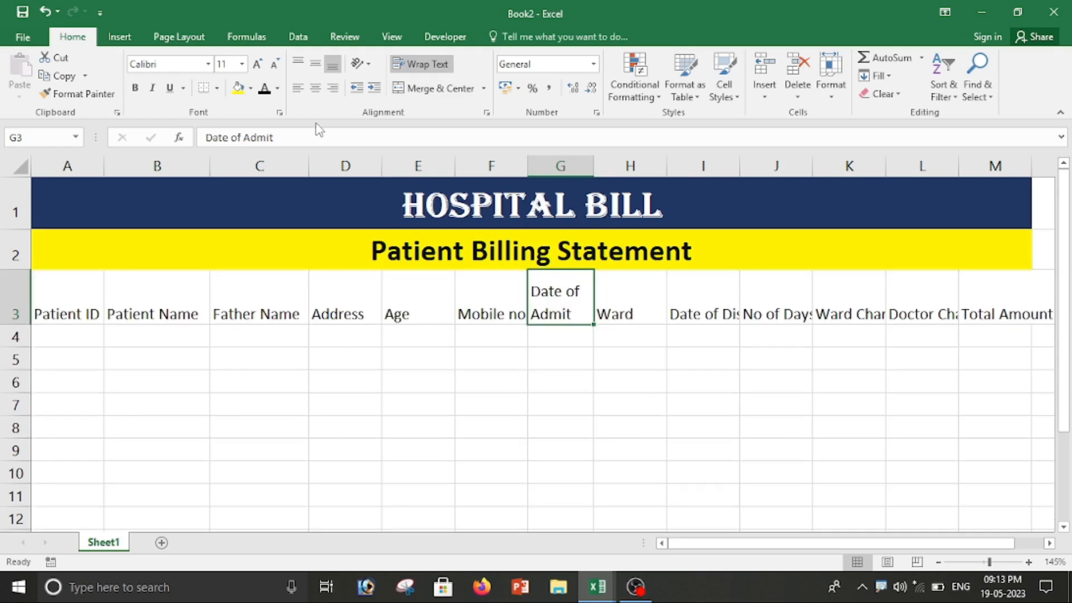
pyautogui.click(315, 87)
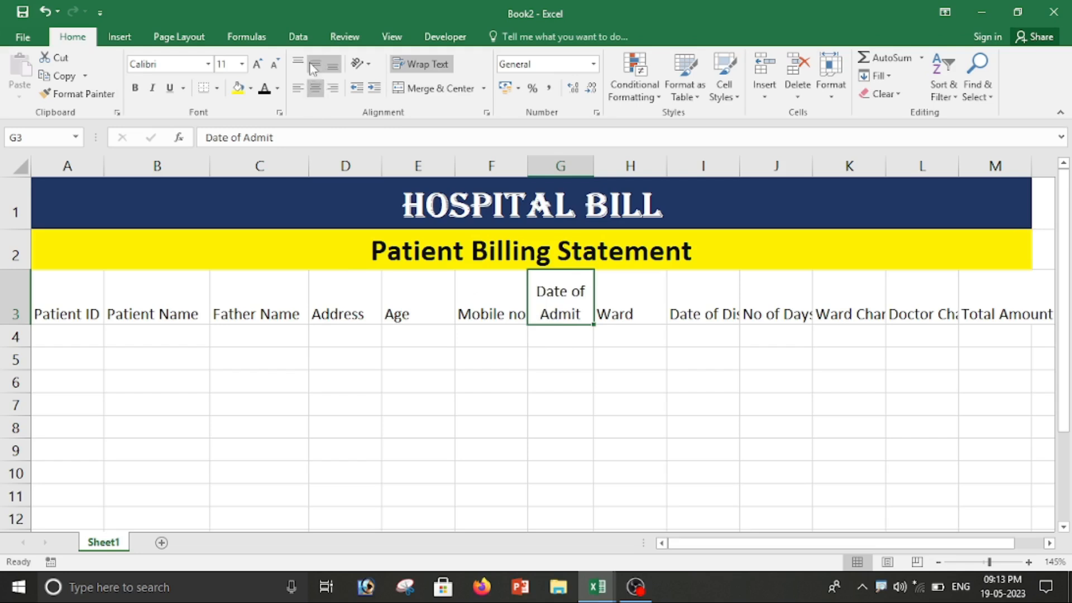
pyautogui.click(314, 66)
pyautogui.click(683, 398)
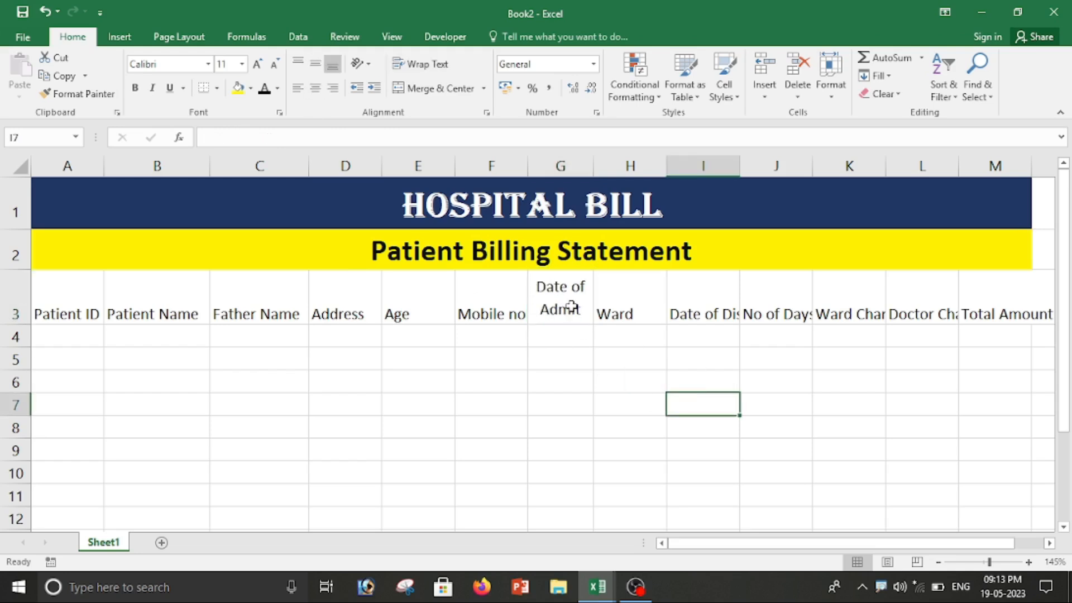
# Step: Copy G3's formatting onto the headers H3:M3 with Format Painter
pyautogui.click(562, 299)
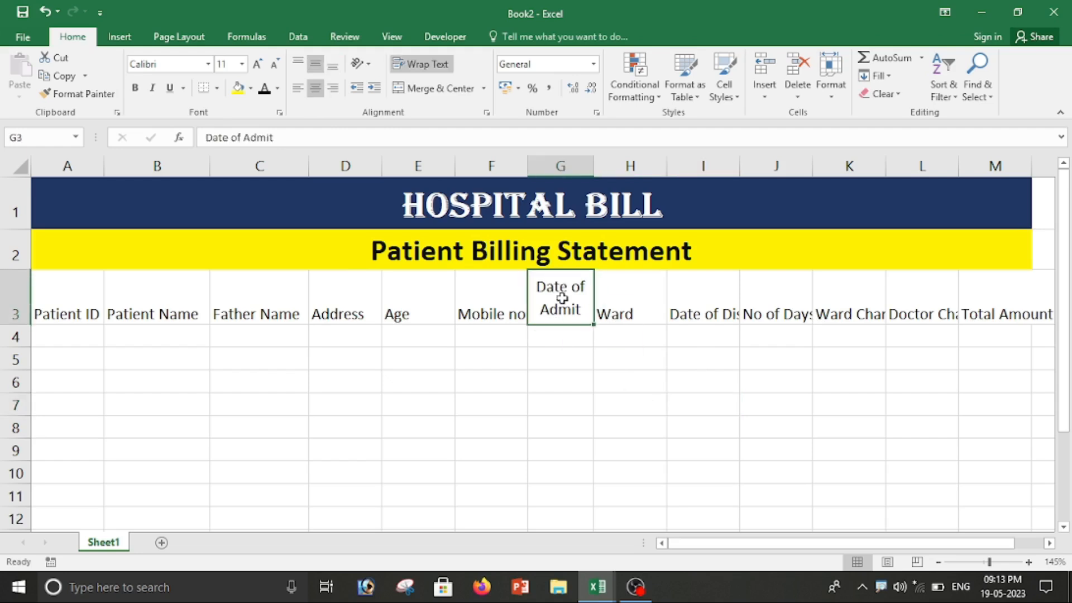
pyautogui.click(72, 96)
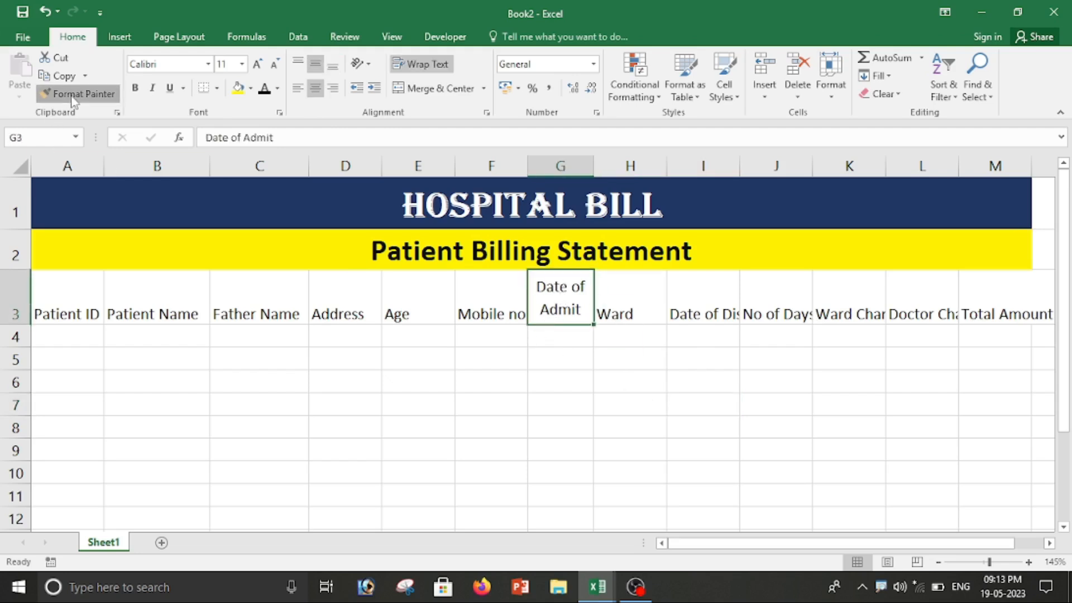
pyautogui.moveTo(754, 543); pyautogui.dragTo(782, 543)
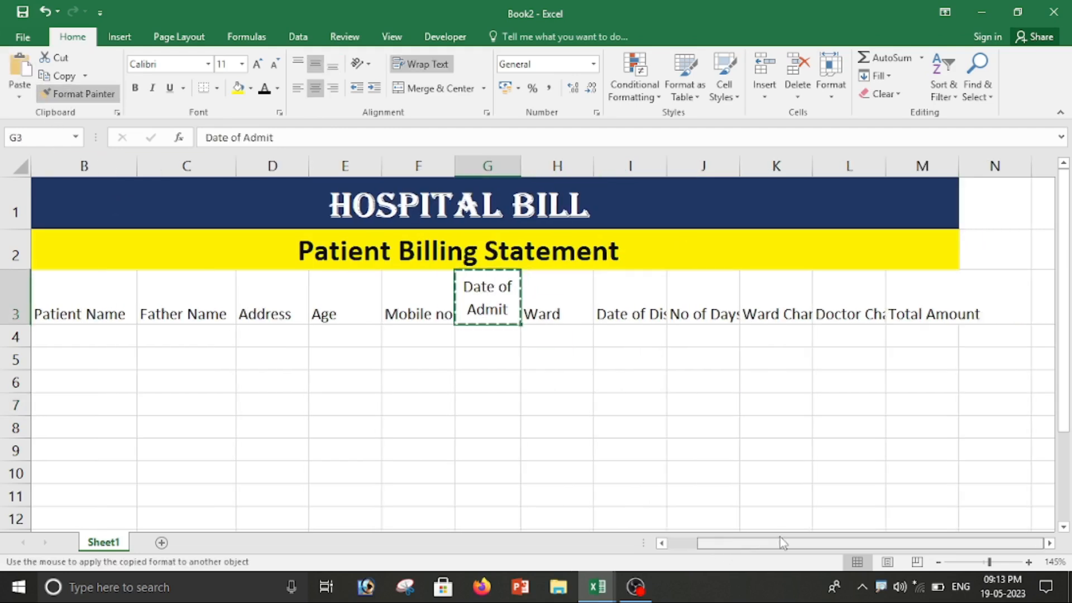
pyautogui.moveTo(538, 292)
pyautogui.mouseDown()
pyautogui.moveTo(652, 309)
pyautogui.moveTo(938, 310)
pyautogui.mouseUp()
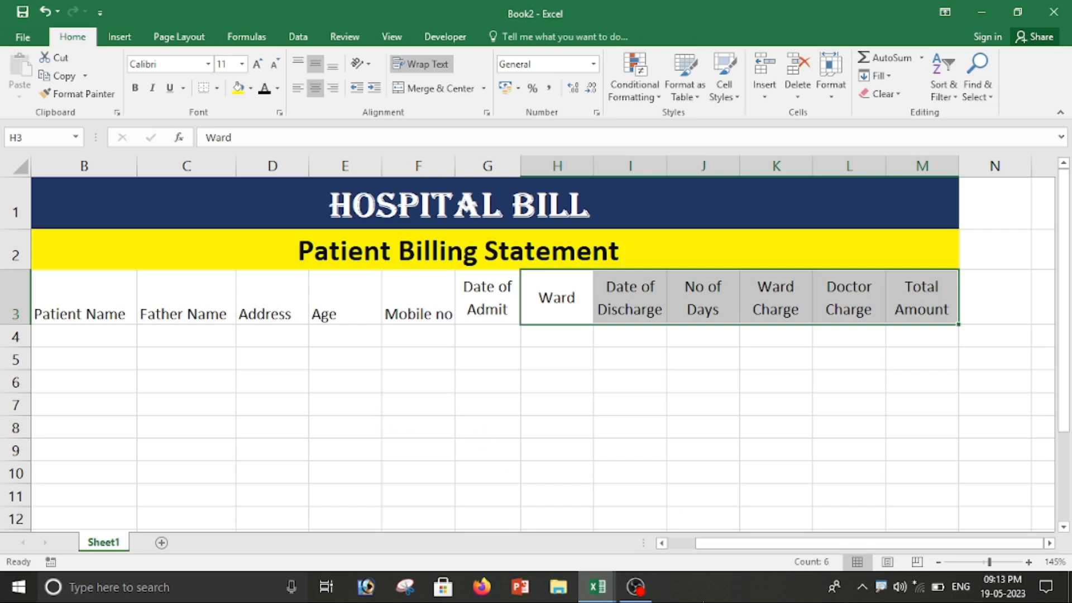
pyautogui.click(680, 471)
# Step: Centre all headers A3:M3 horizontally and vertically
pyautogui.moveTo(935, 303); pyautogui.dragTo(21, 304)
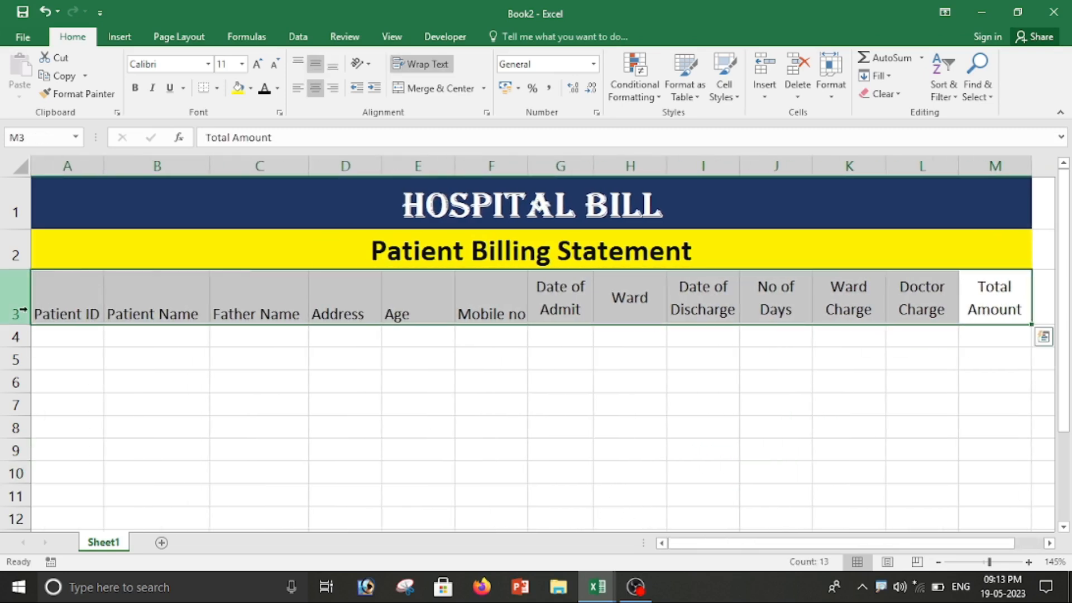
pyautogui.click(316, 68)
pyautogui.click(315, 88)
pyautogui.click(316, 64)
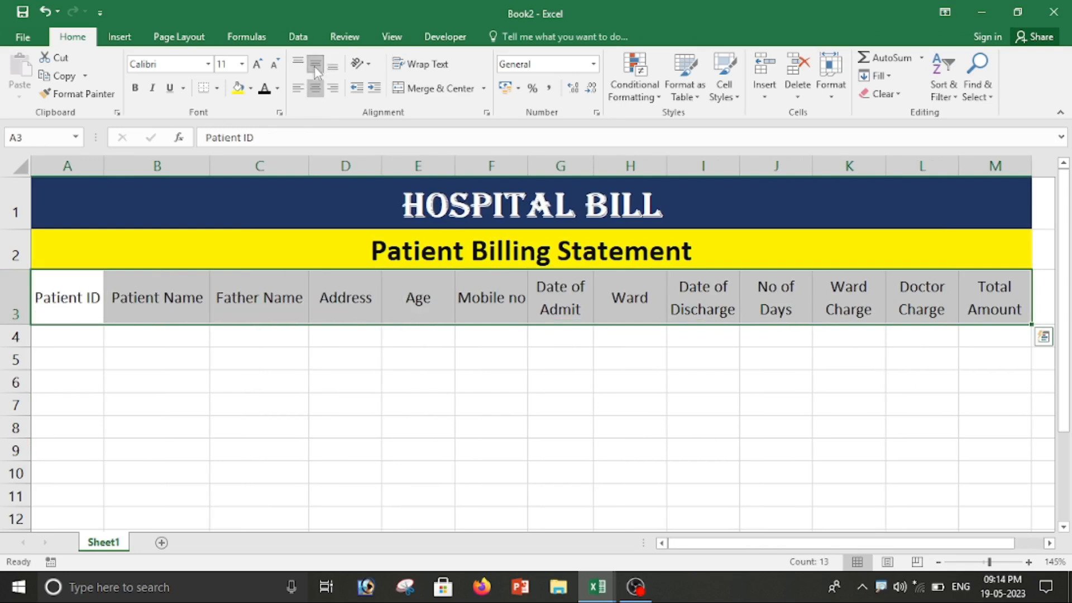
pyautogui.click(458, 427)
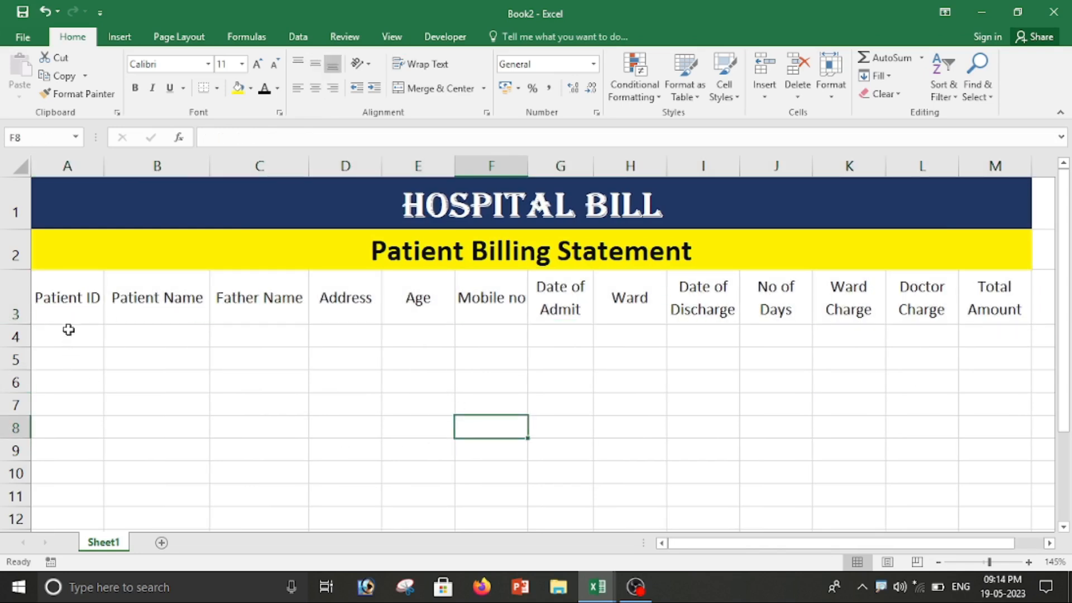
# Step: Apply All Borders to the table range A1:M12
pyautogui.moveTo(53, 199); pyautogui.dragTo(437, 307)
pyautogui.scroll(2, 460, 397)
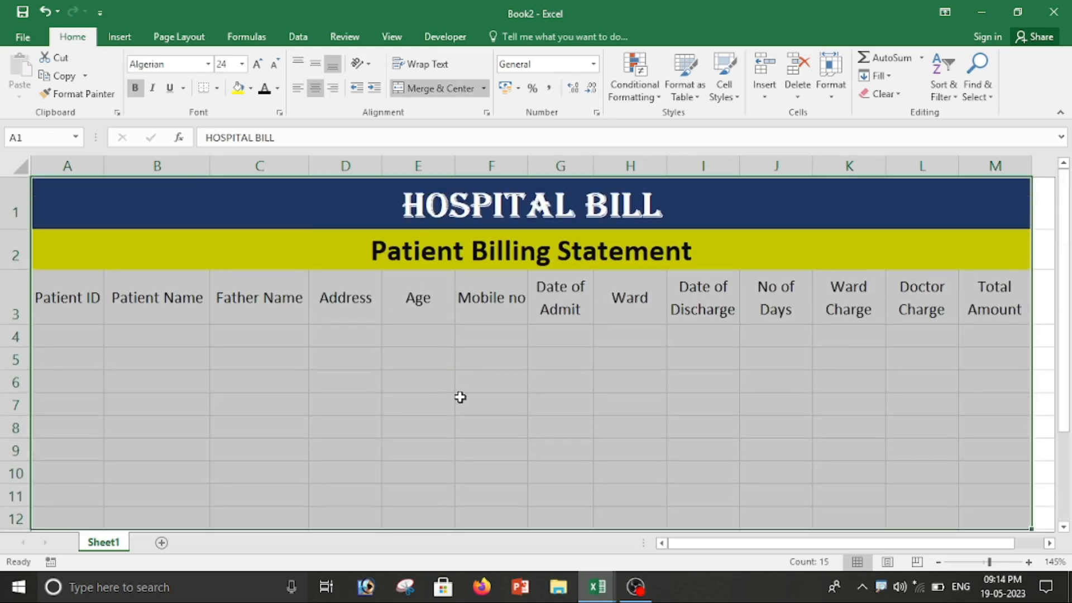
pyautogui.click(217, 88)
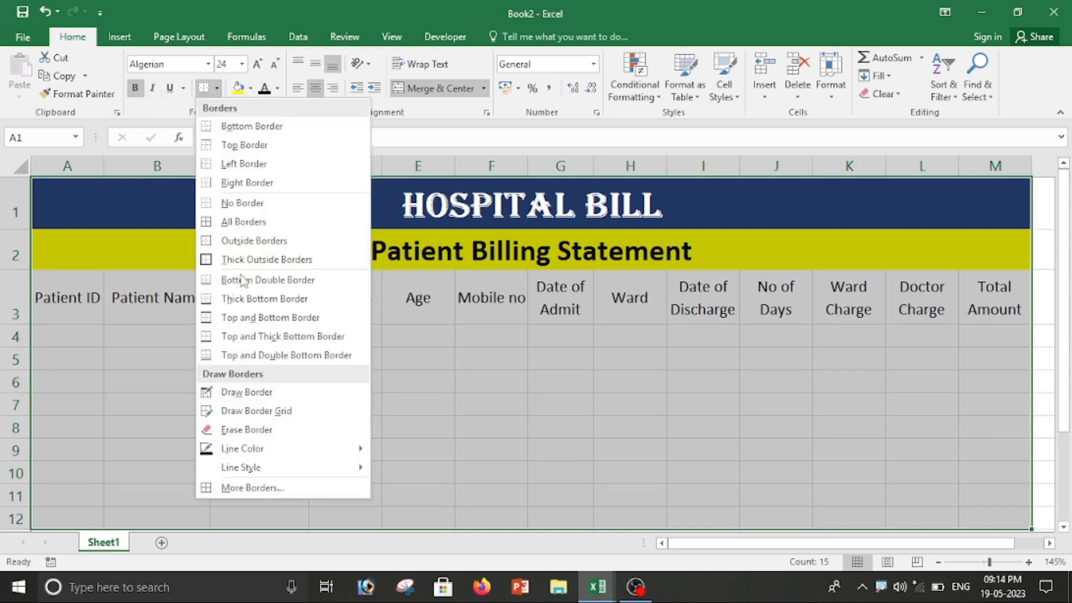
pyautogui.click(254, 221)
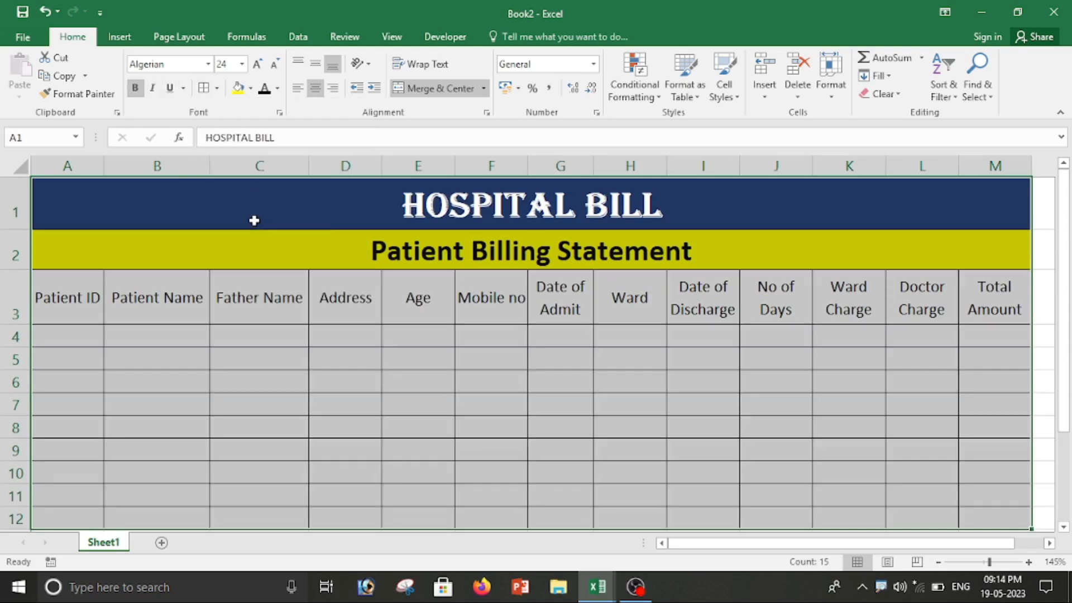
pyautogui.click(219, 425)
# Step: Make the row 3 headers bold white text on a dark blue fill
pyautogui.moveTo(61, 308); pyautogui.dragTo(980, 304)
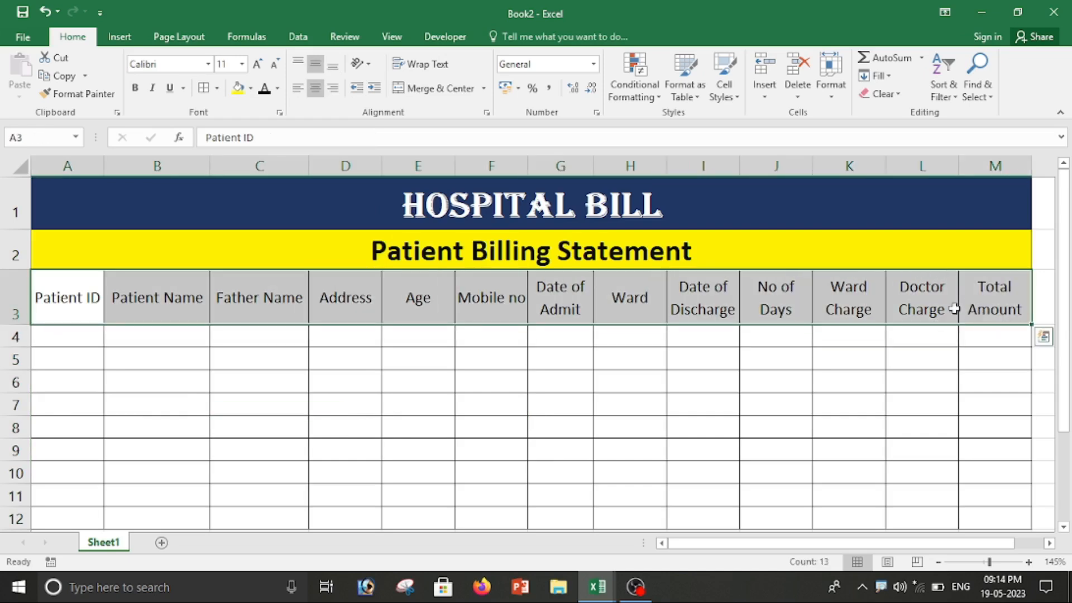
pyautogui.click(251, 88)
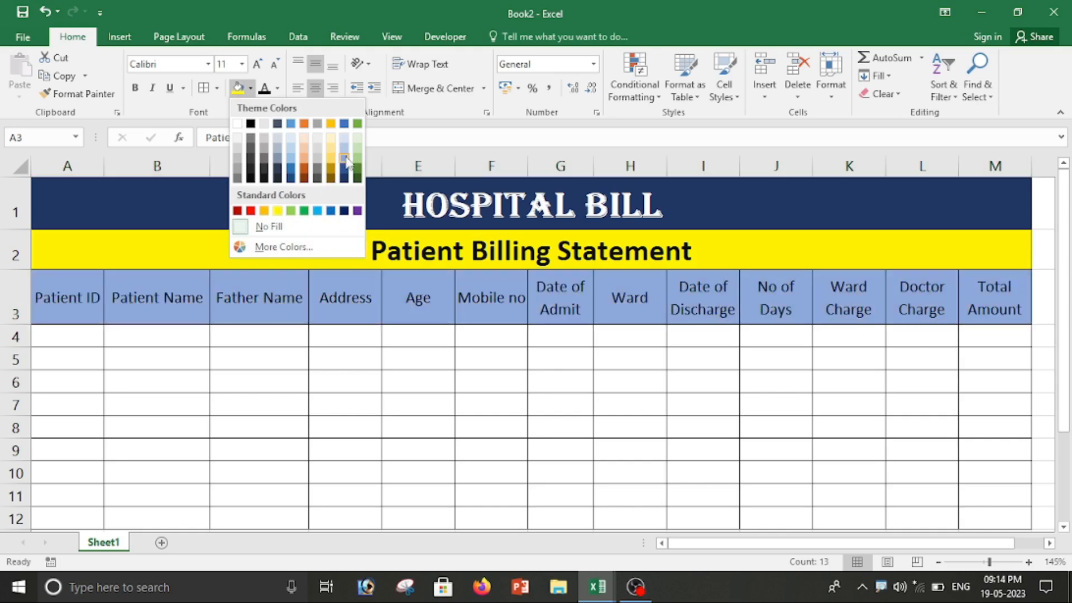
pyautogui.click(345, 169)
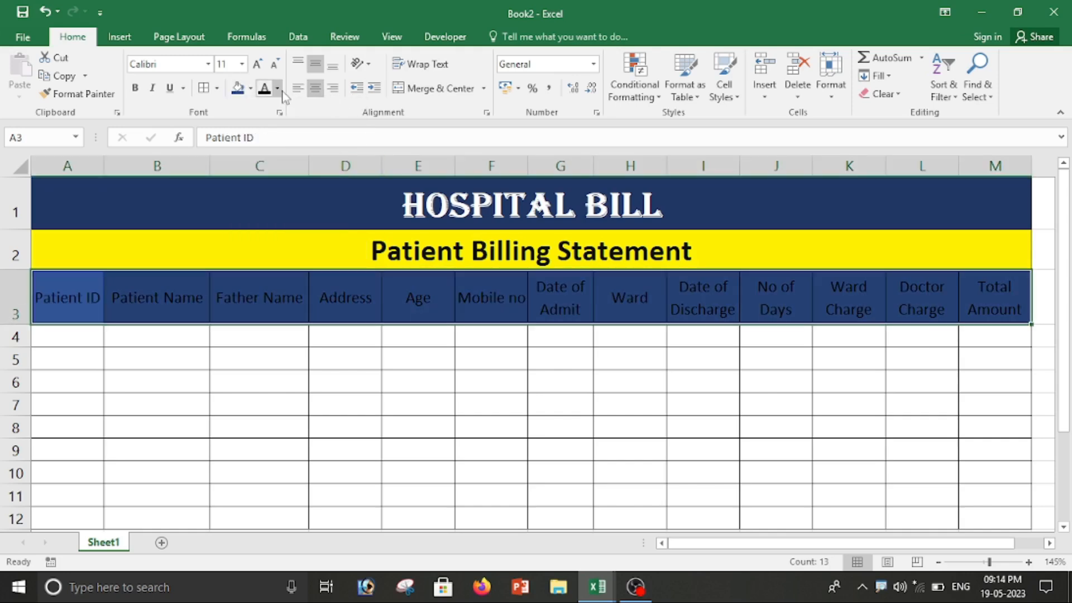
pyautogui.click(277, 88)
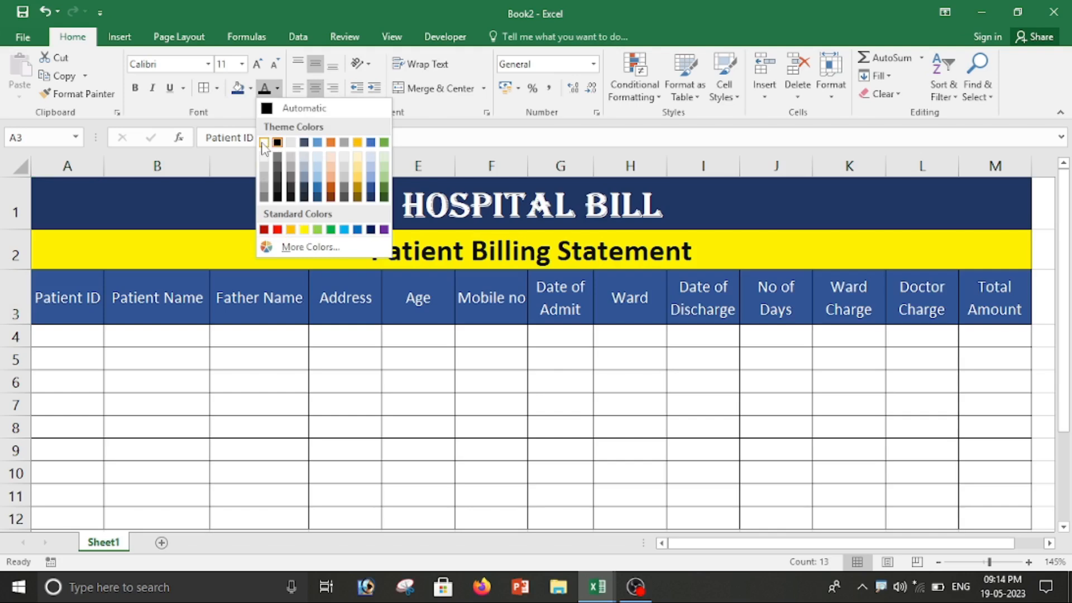
pyautogui.click(265, 143)
pyautogui.click(134, 88)
pyautogui.click(132, 343)
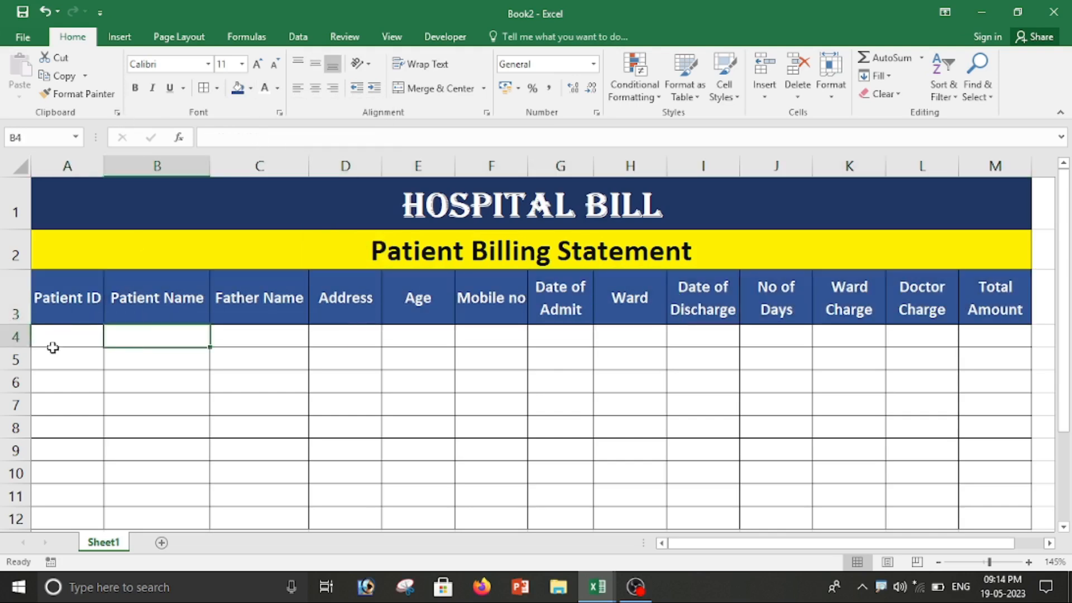
pyautogui.click(52, 342)
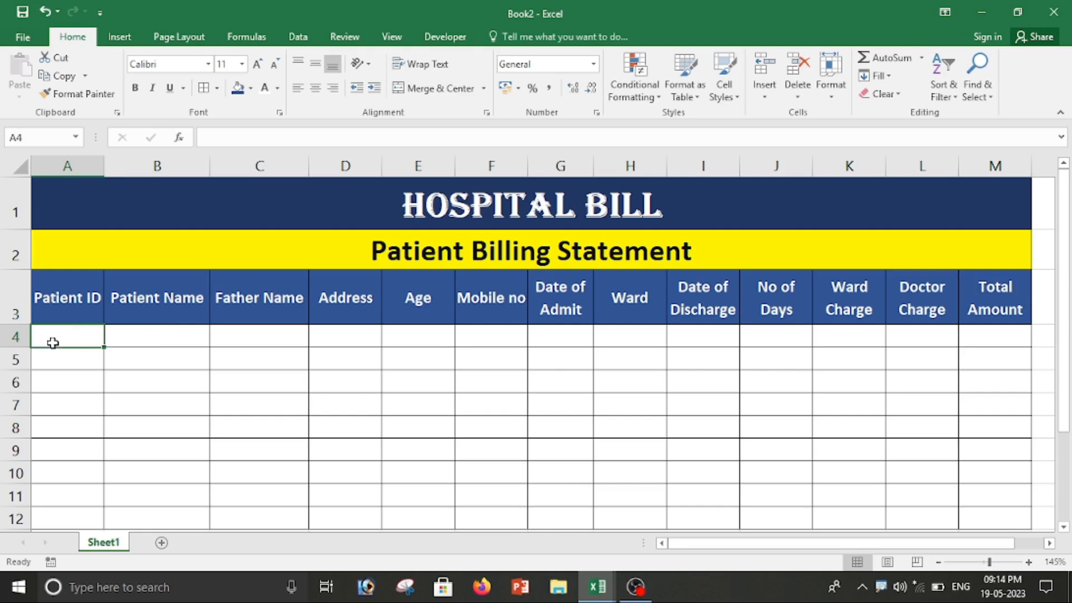
# Step: Enter the first patient IDs PB0150 in A4 and Pb0151 in A5
pyautogui.write('p')
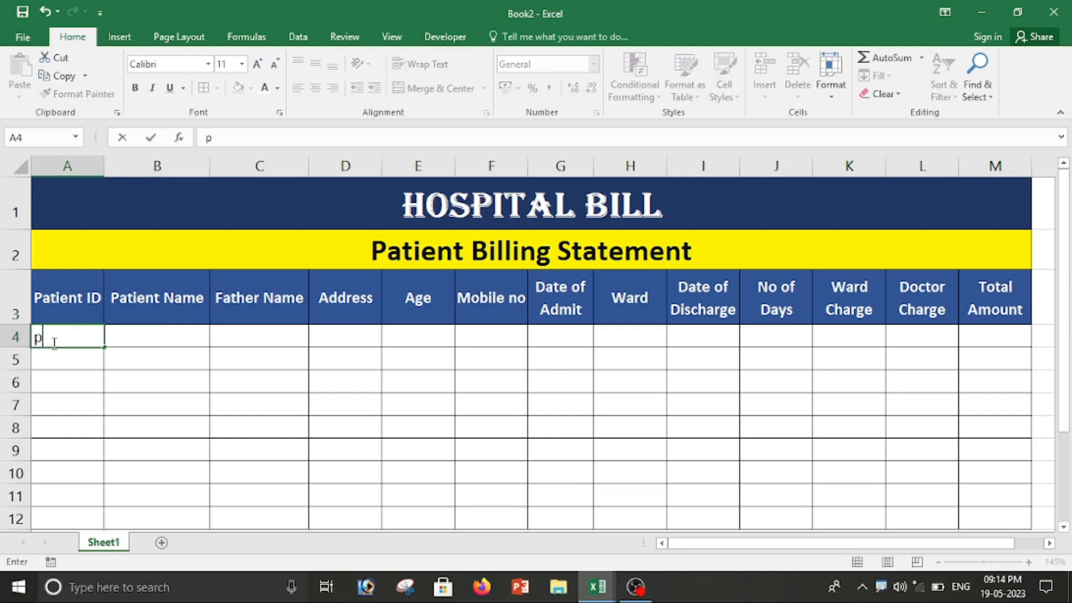
pyautogui.write('PB0150')
pyautogui.press('Return')
pyautogui.write('Pb')
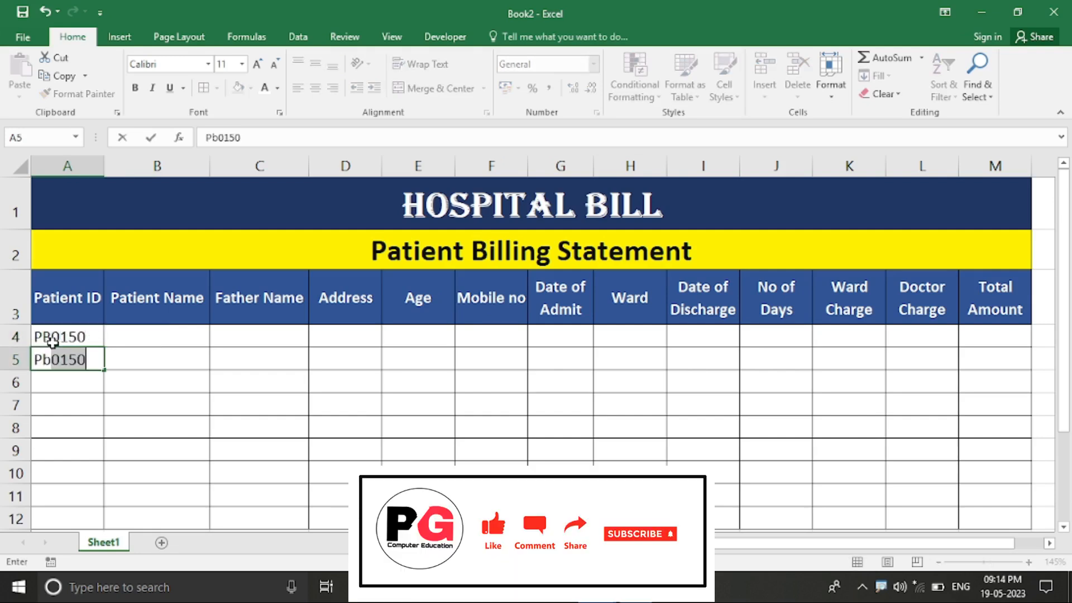
pyautogui.write('0151')
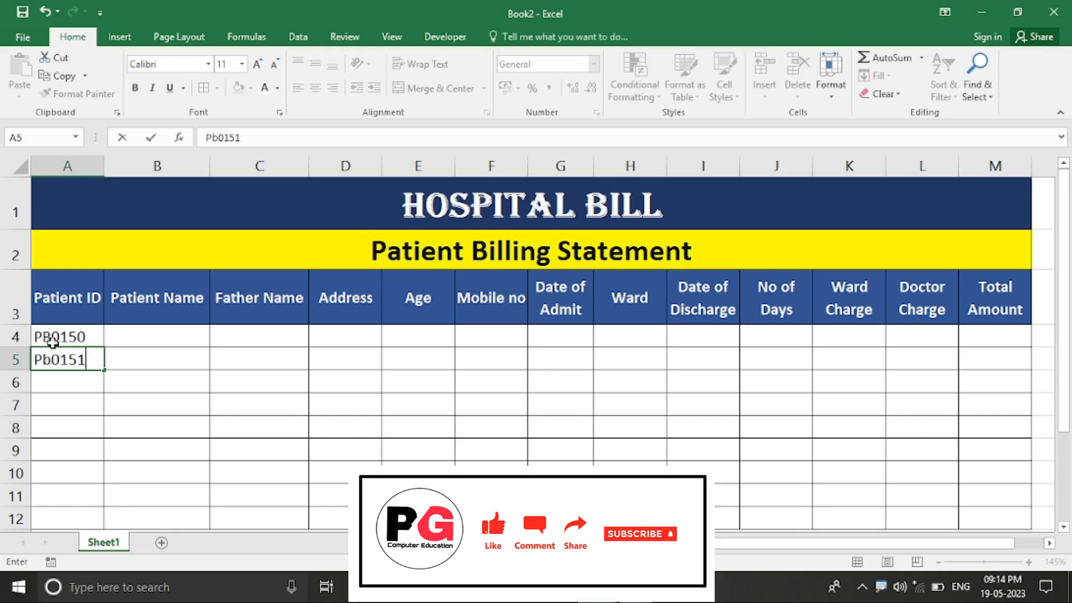
pyautogui.press('Return')
# Step: Extend the patient ID series down column A to row 18 with the fill handle
pyautogui.moveTo(44, 336); pyautogui.dragTo(44, 358)
pyautogui.scroll(-1, 164, 380)
pyautogui.scroll(-1, 164, 380)
pyautogui.scroll(3, 112, 263)
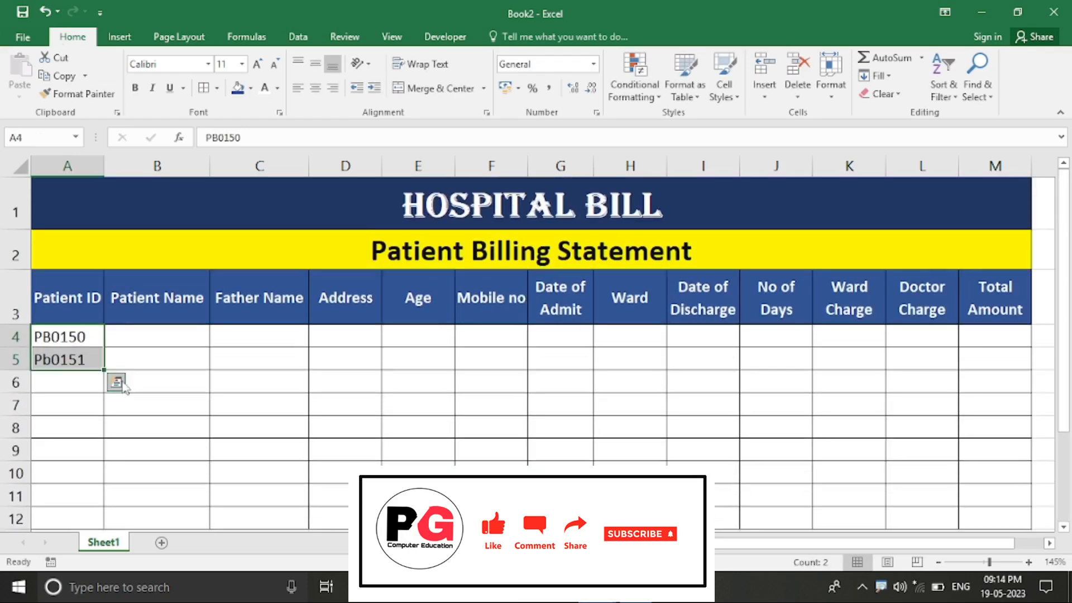
pyautogui.moveTo(99, 372); pyautogui.dragTo(108, 481)
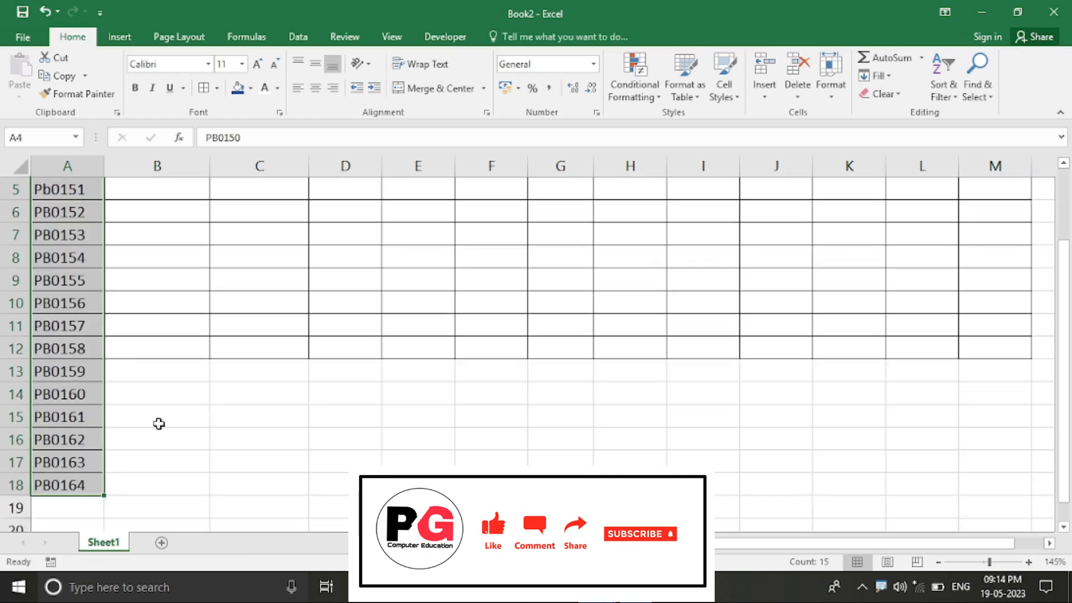
pyautogui.scroll(2, 158, 424)
pyautogui.scroll(-5, 159, 426)
pyautogui.scroll(2, 159, 426)
pyautogui.click(156, 419)
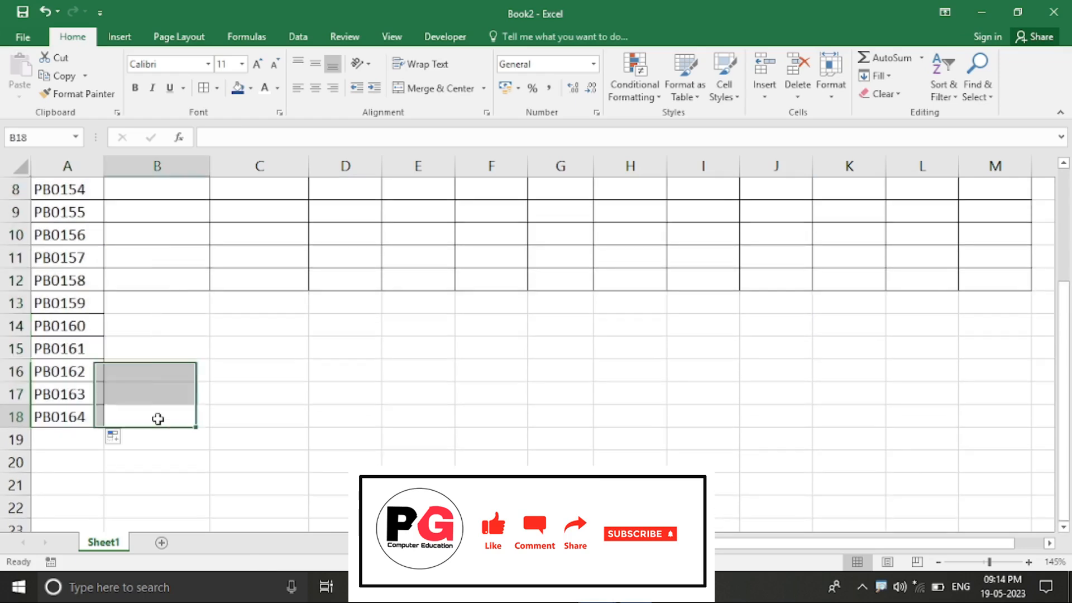
# Step: Clear the extra patient IDs in A13:A18
pyautogui.moveTo(95, 312); pyautogui.dragTo(29, 438)
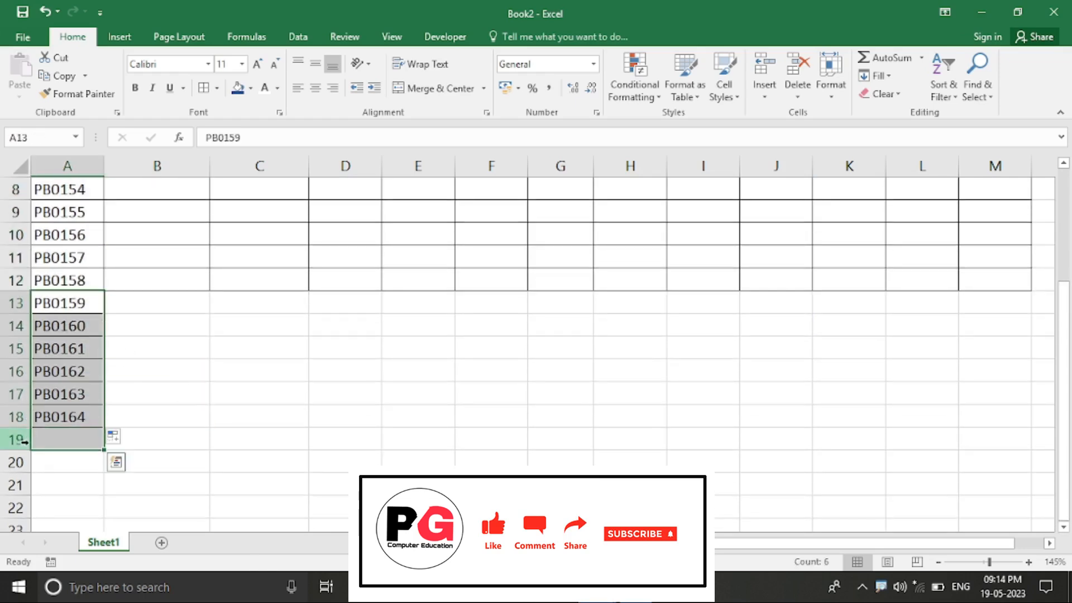
pyautogui.press('Delete')
pyautogui.click(175, 380)
pyautogui.scroll(3, 115, 371)
pyautogui.click(148, 337)
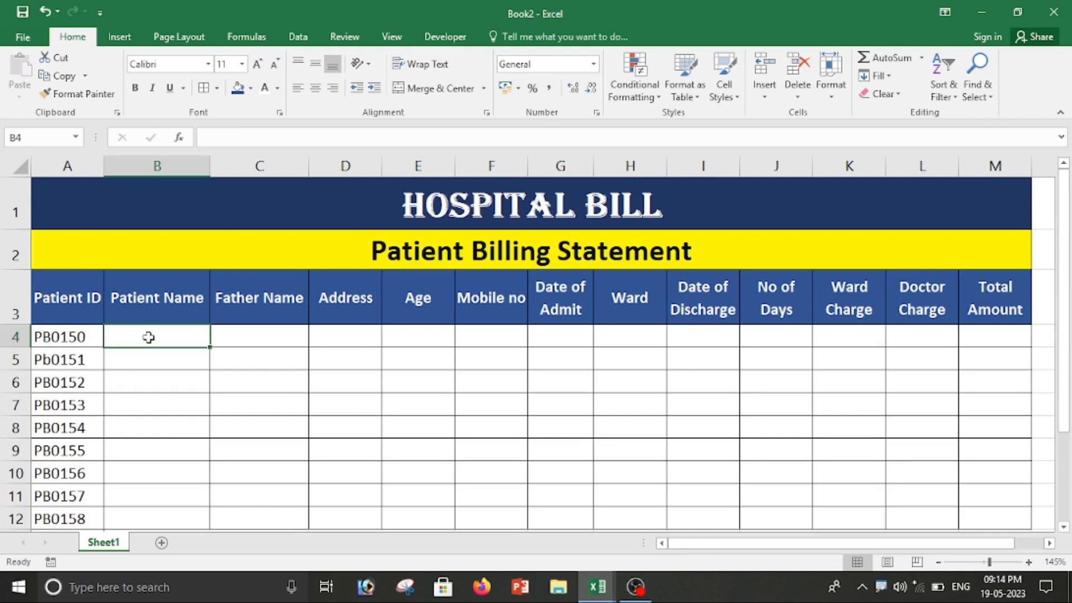
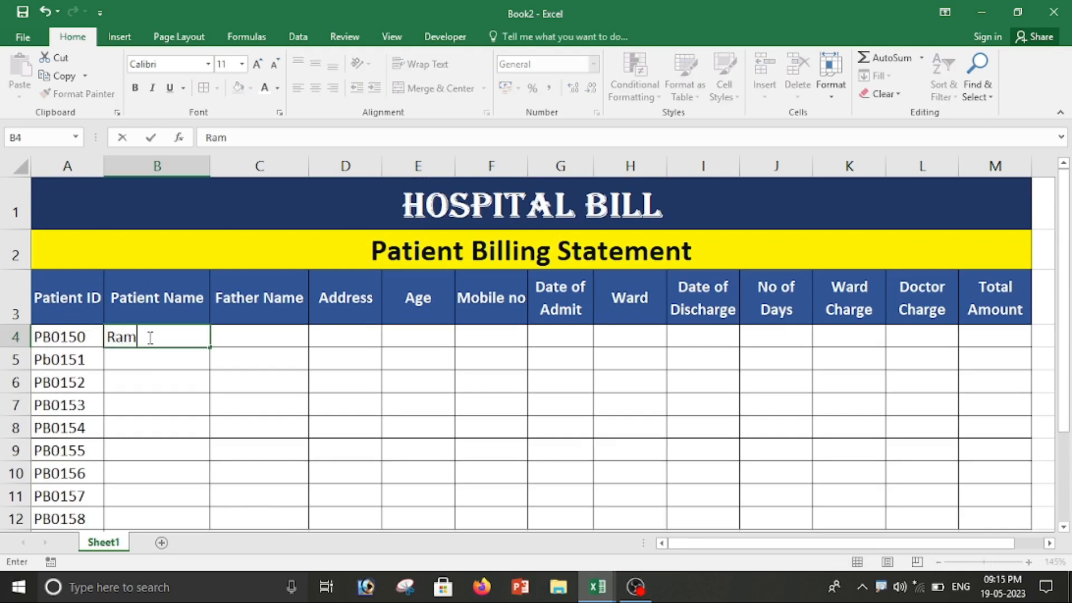
# Step: Enter the first patient's name, father's name, address, age 41 and mobile number in row 4
pyautogui.press('Tab')
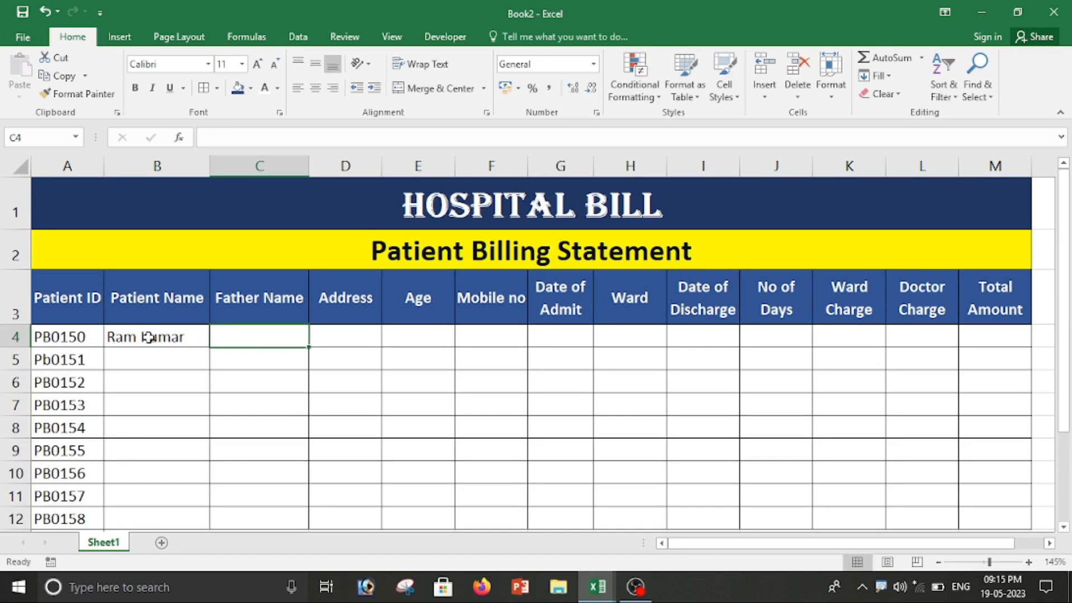
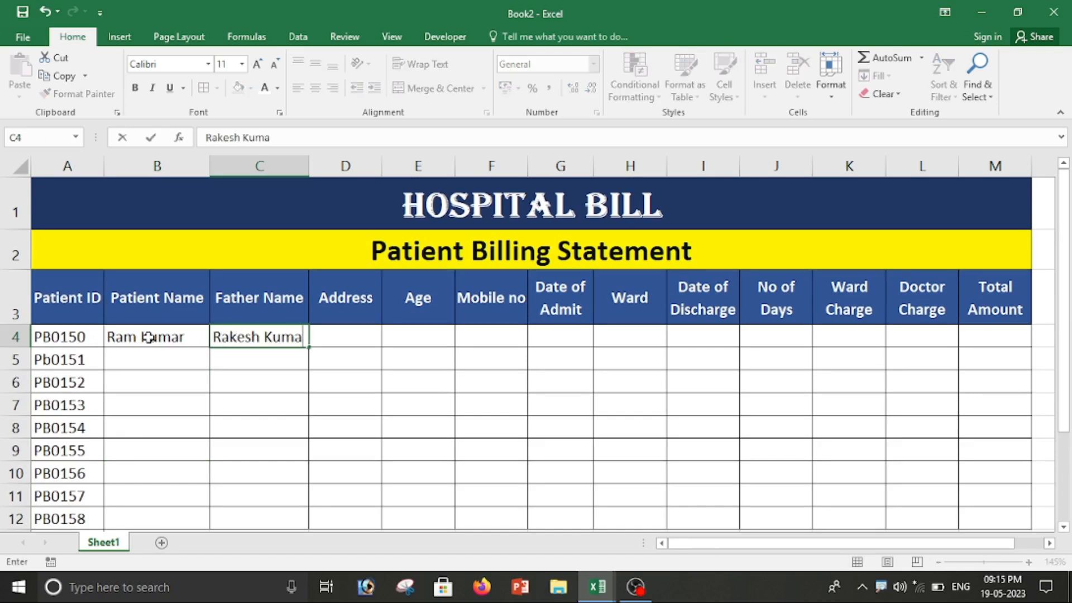
pyautogui.press('Tab')
pyautogui.write('B')
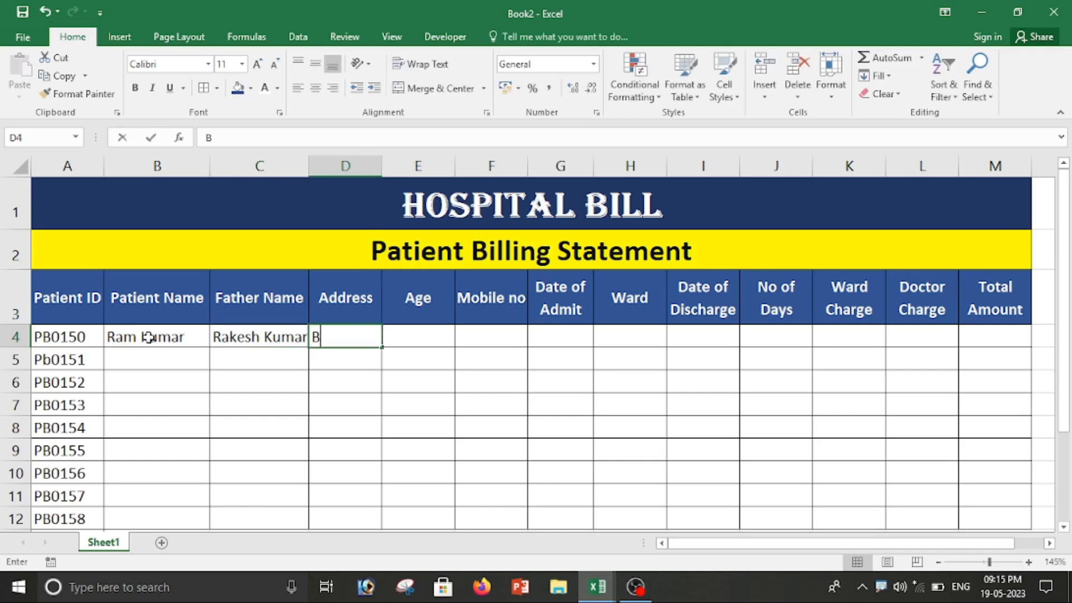
pyautogui.write('ishrampur')
pyautogui.press('Tab')
pyautogui.write('85')
pyautogui.press('Tab')
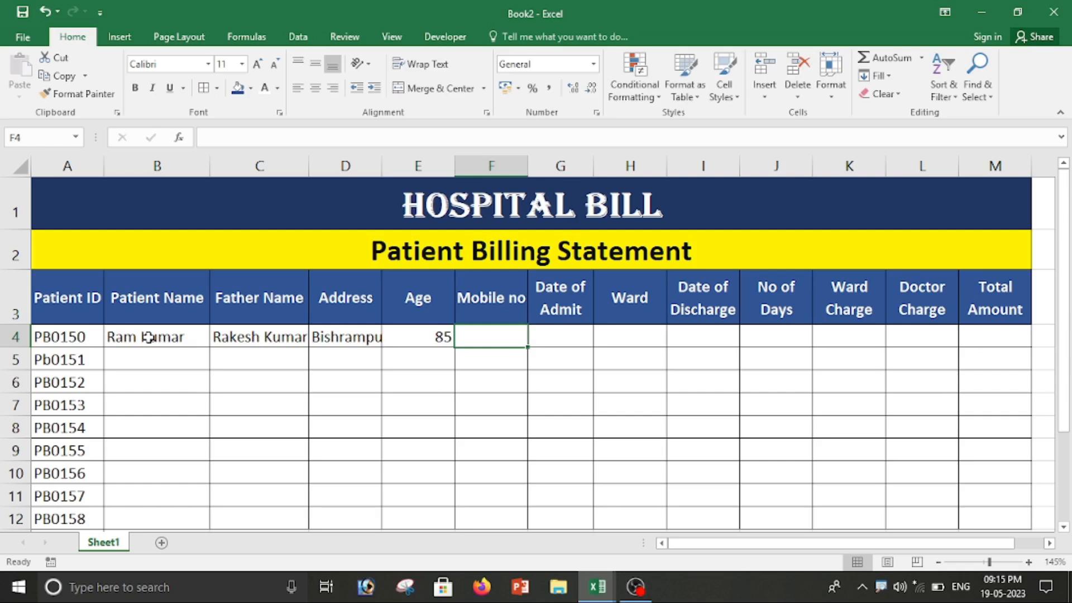
pyautogui.press('Left')
pyautogui.write('41')
pyautogui.press('Tab')
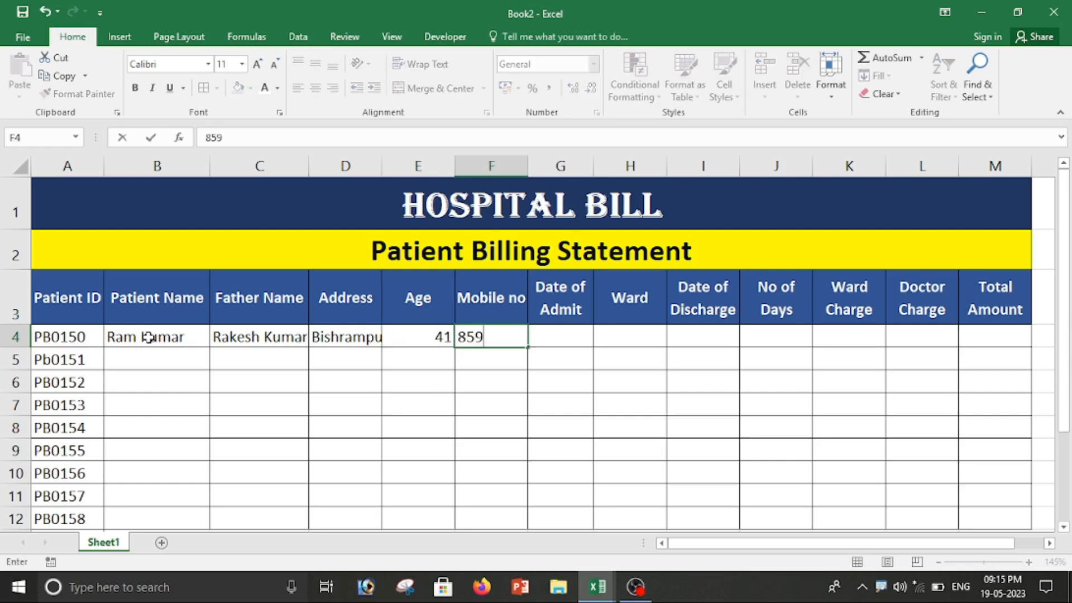
pyautogui.press('Tab')
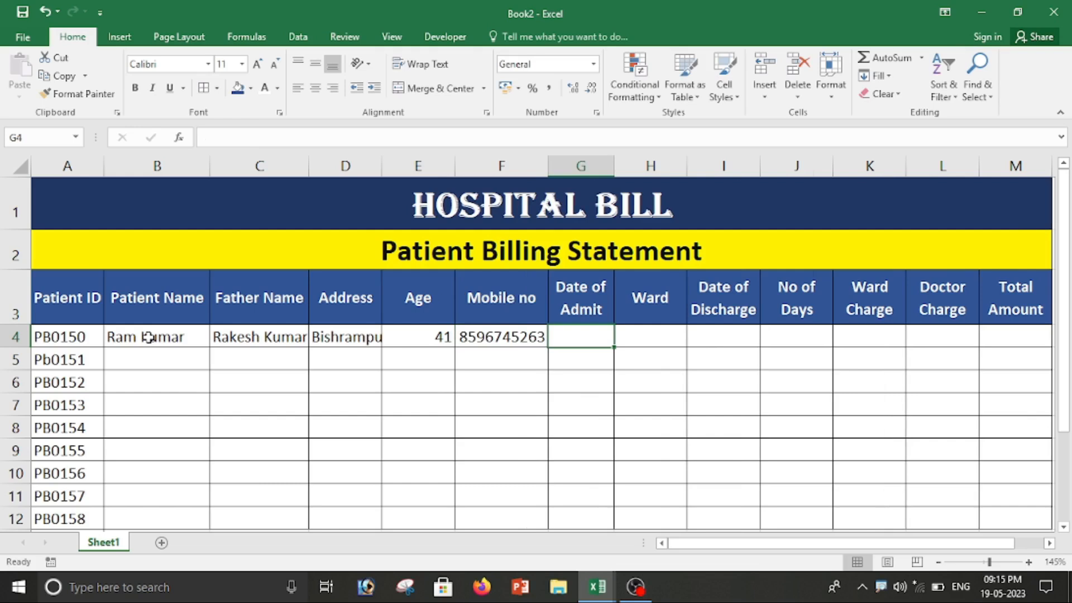
# Step: Enter admit date 01-05-2023, autofit column G, then ward General and discharge 05-05-2023
pyautogui.write('01')
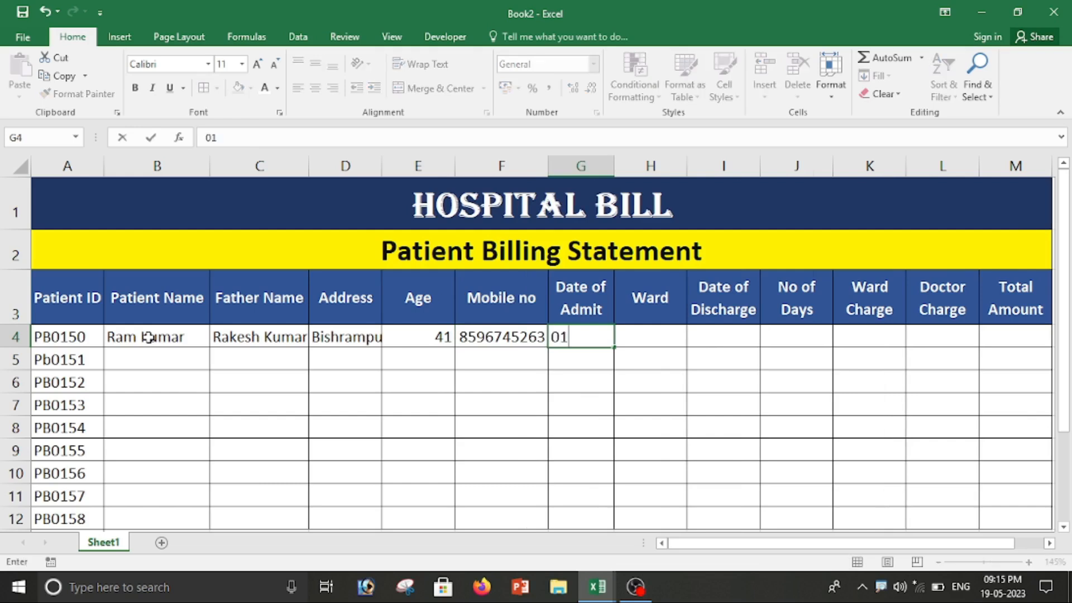
pyautogui.write('-05-2023')
pyautogui.press('Tab')
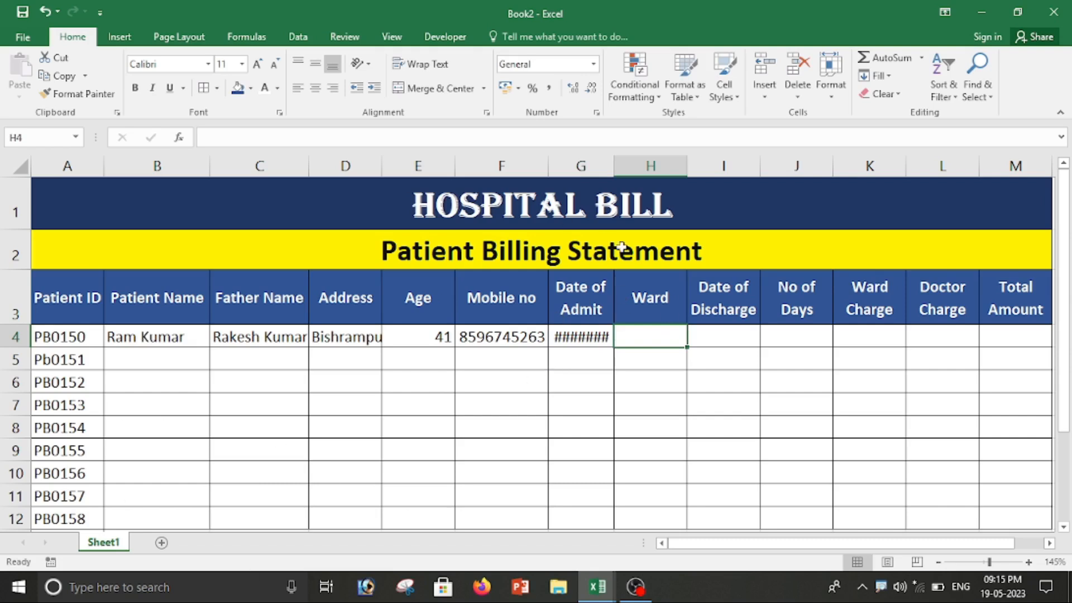
pyautogui.doubleClick(614, 166)
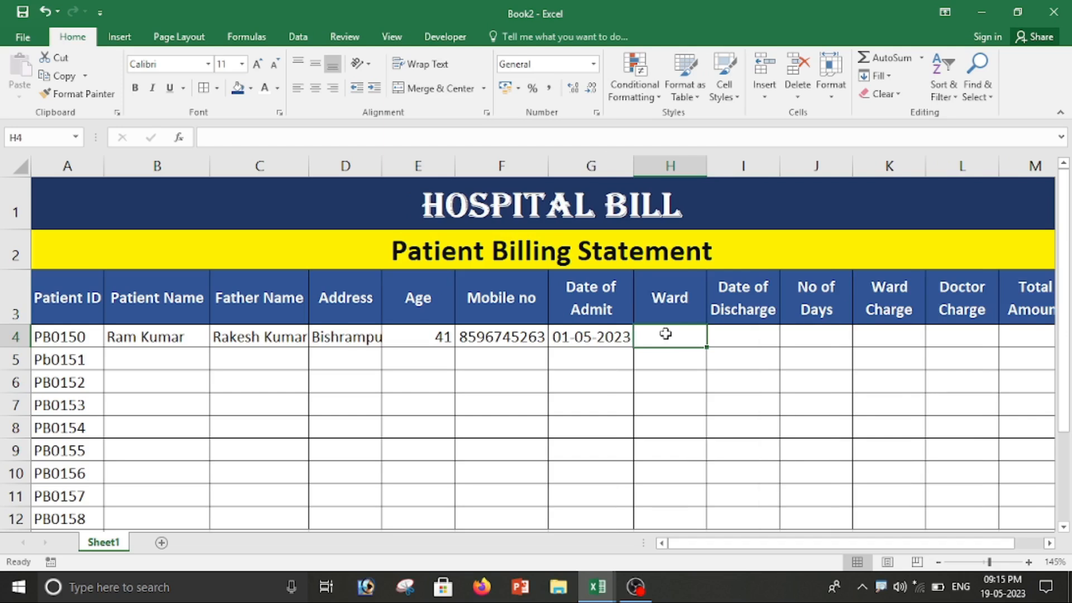
pyautogui.write('General')
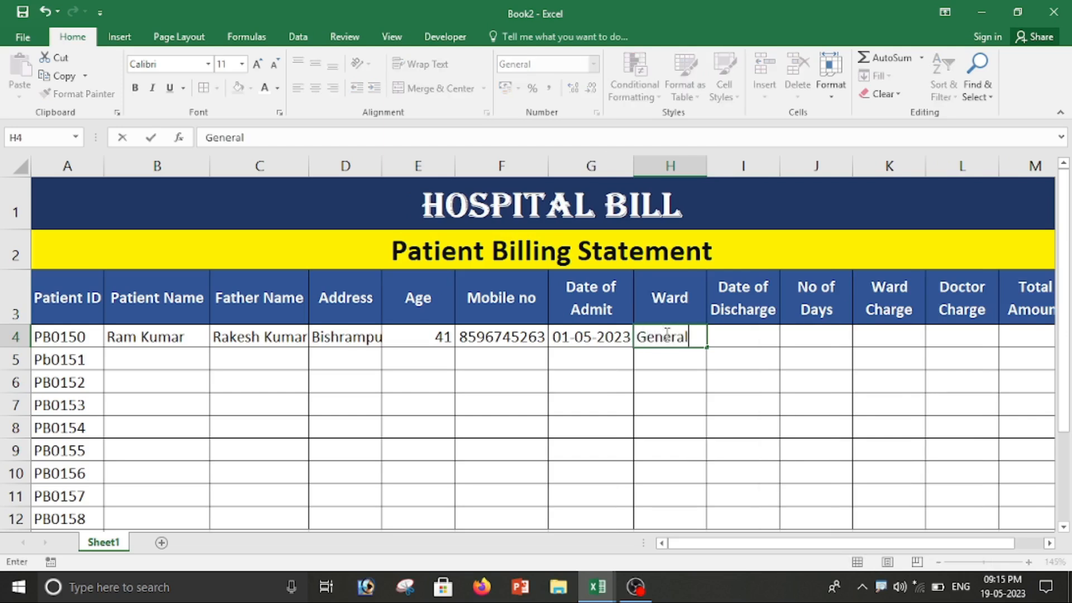
pyautogui.press('Tab')
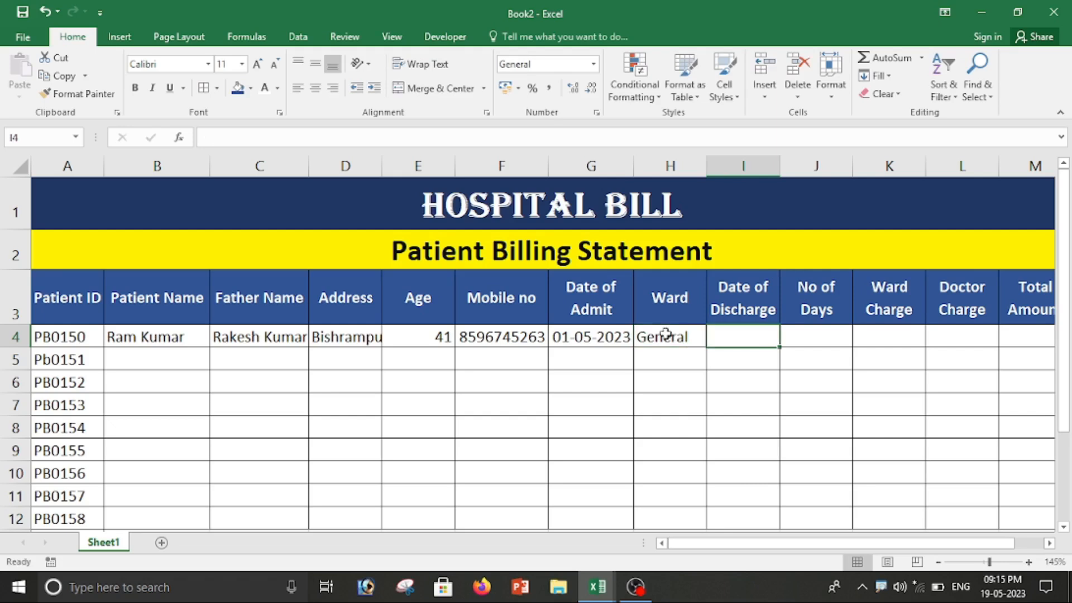
pyautogui.write('05')
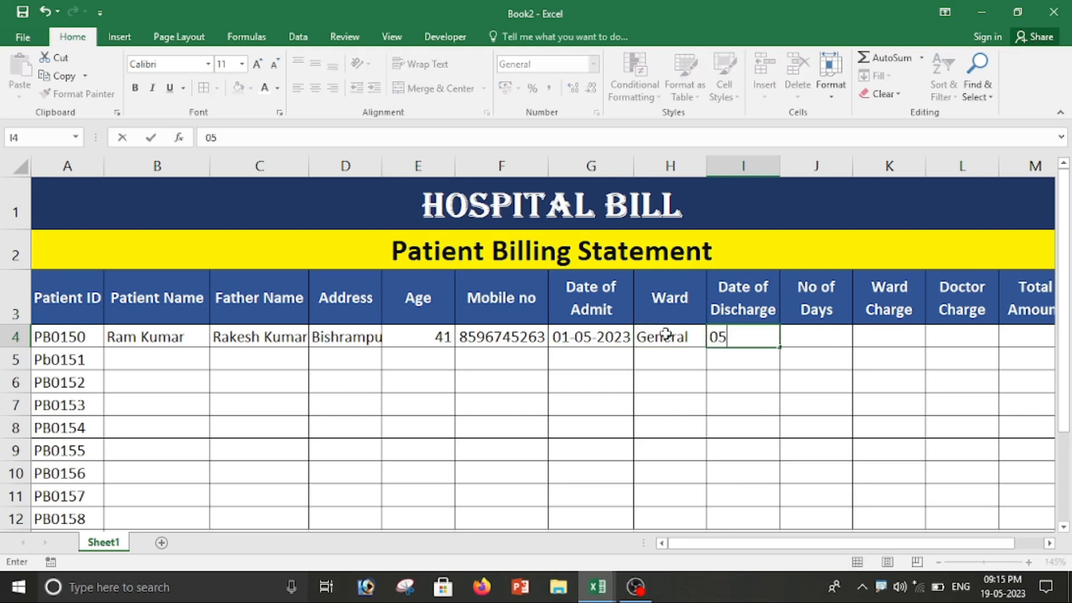
pyautogui.write('-05-2023')
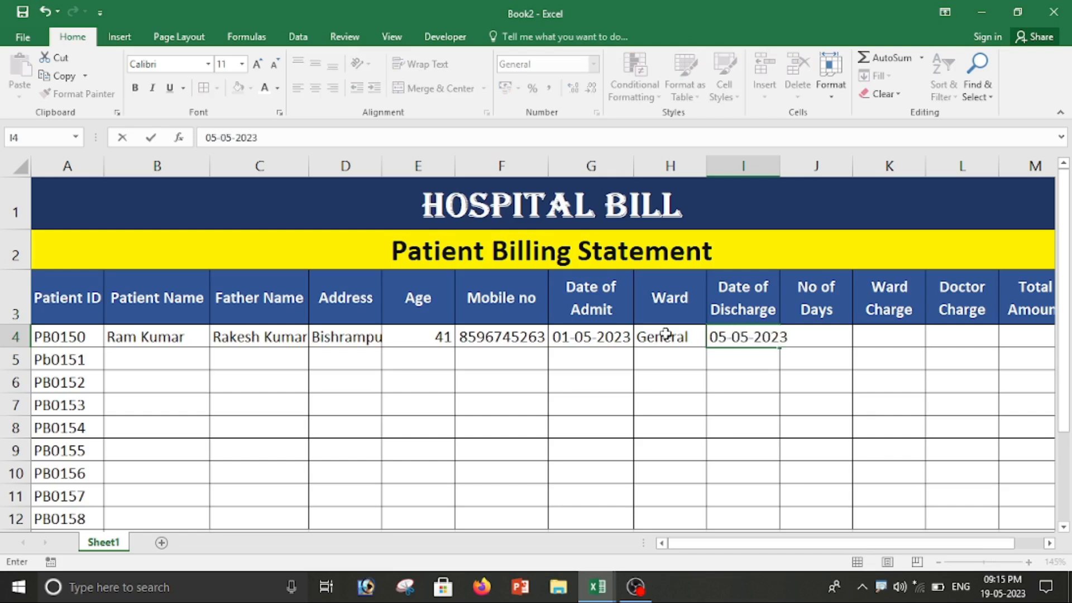
pyautogui.press('Tab')
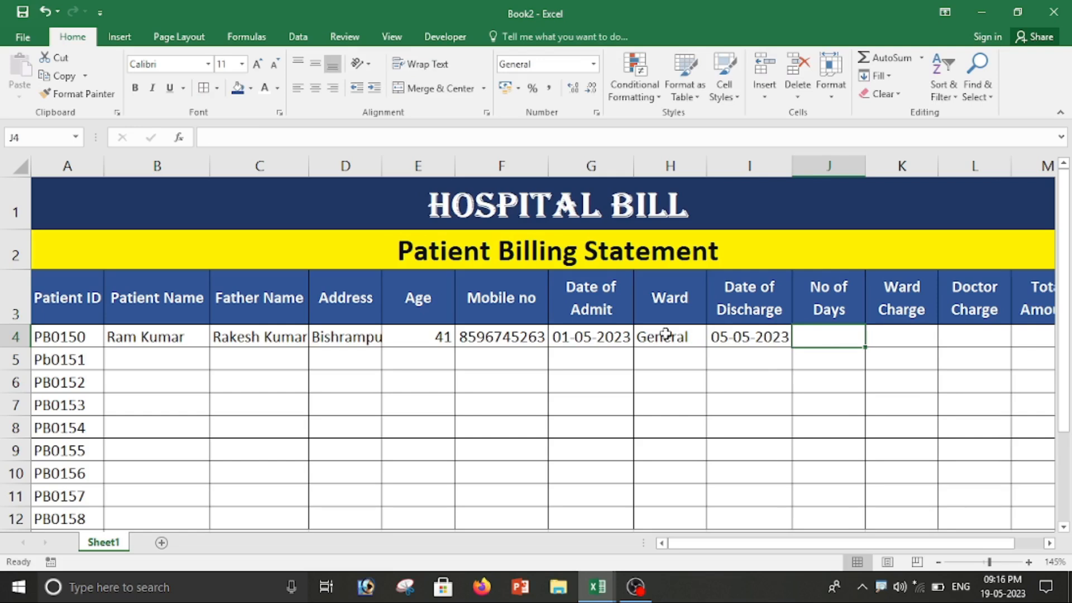
# Step: Compute No of Days in J4 as =I4-G4, giving 4
pyautogui.click(805, 382)
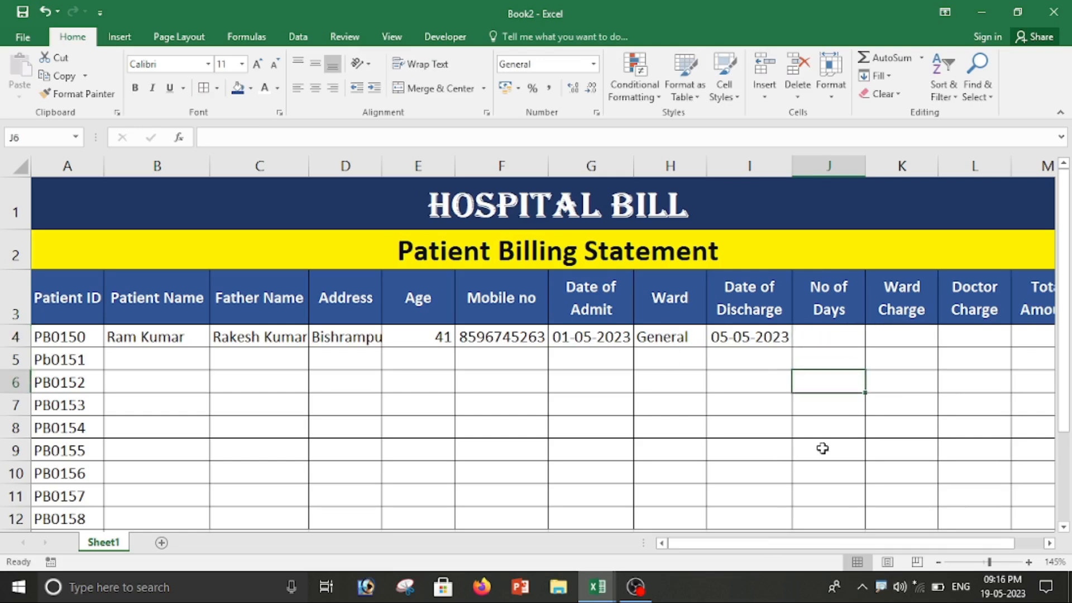
pyautogui.click(833, 336)
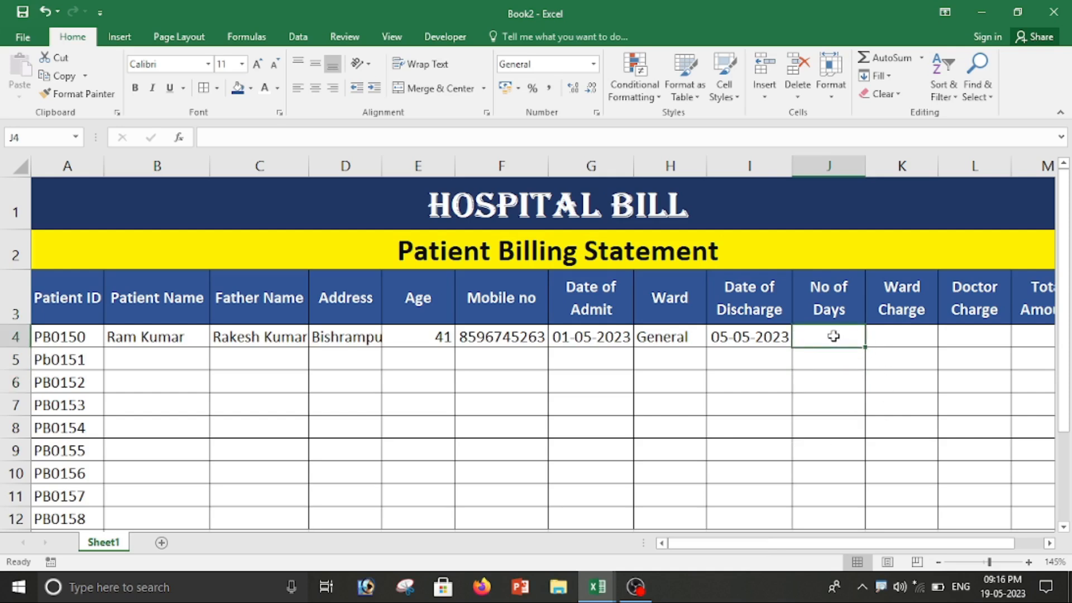
pyautogui.write('=')
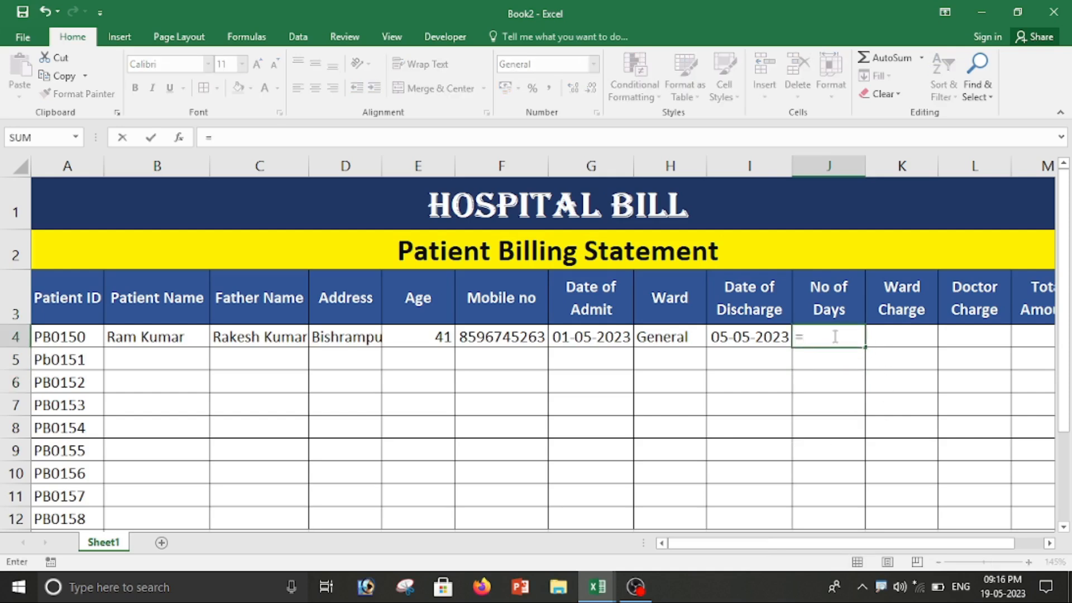
pyautogui.click(759, 344)
pyautogui.write('-')
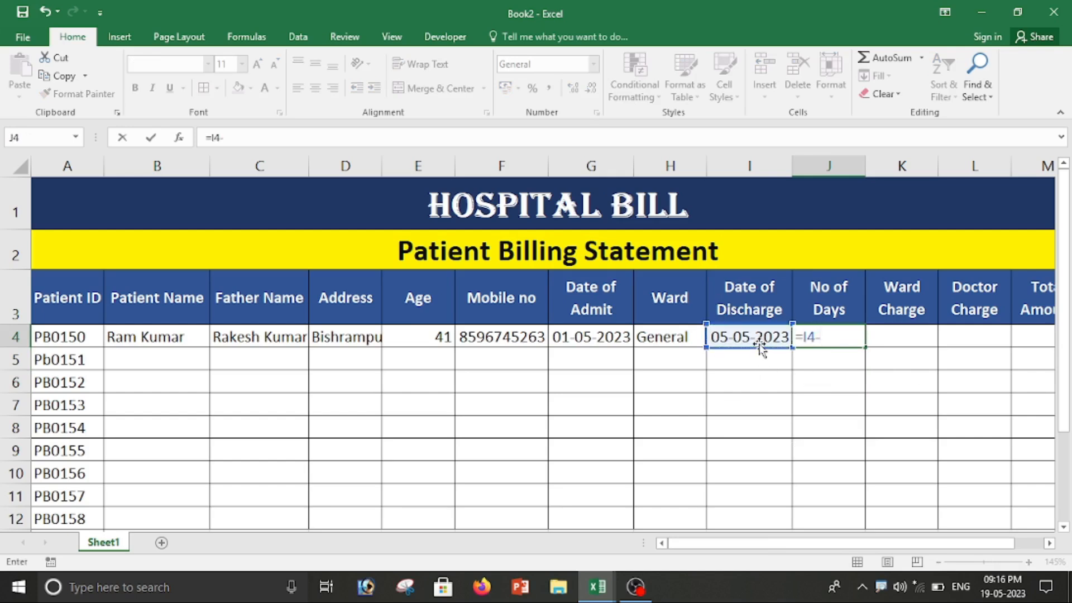
pyautogui.click(598, 335)
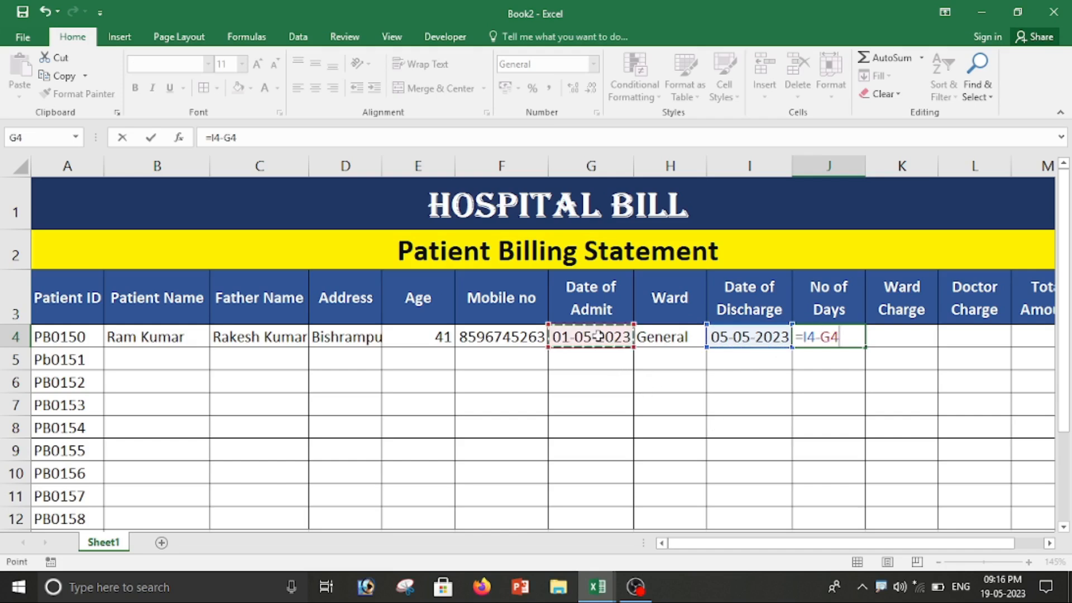
pyautogui.press('Return')
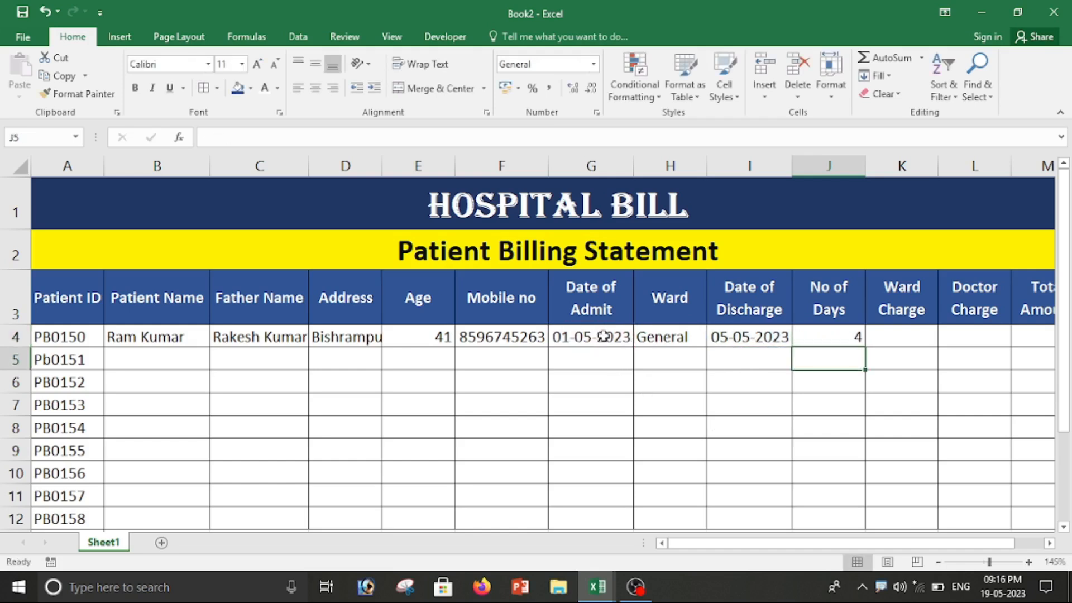
pyautogui.click(824, 336)
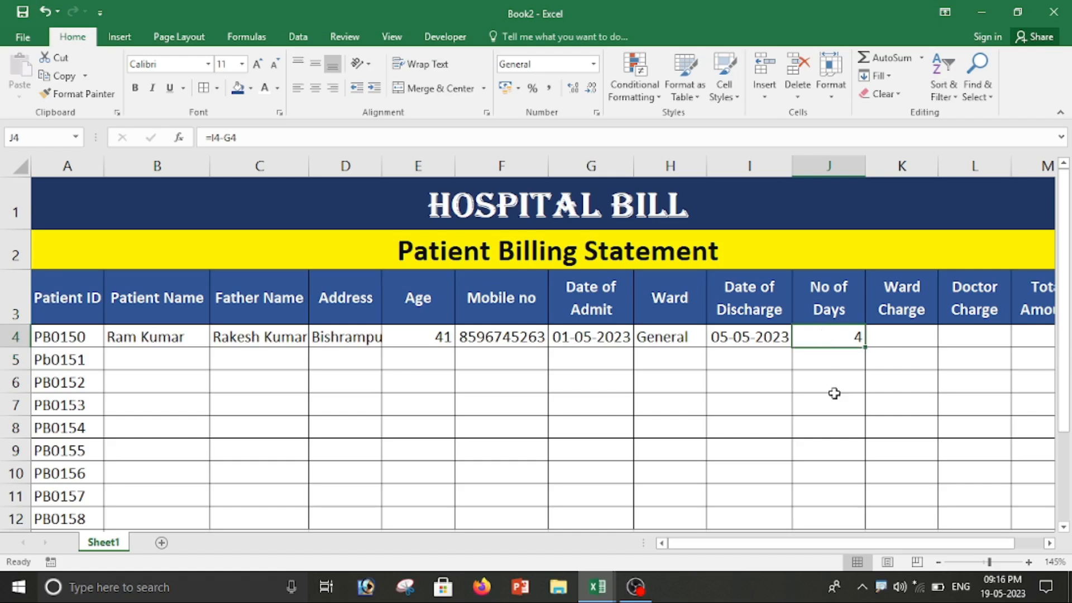
pyautogui.click(905, 331)
pyautogui.moveTo(903, 545); pyautogui.dragTo(933, 545)
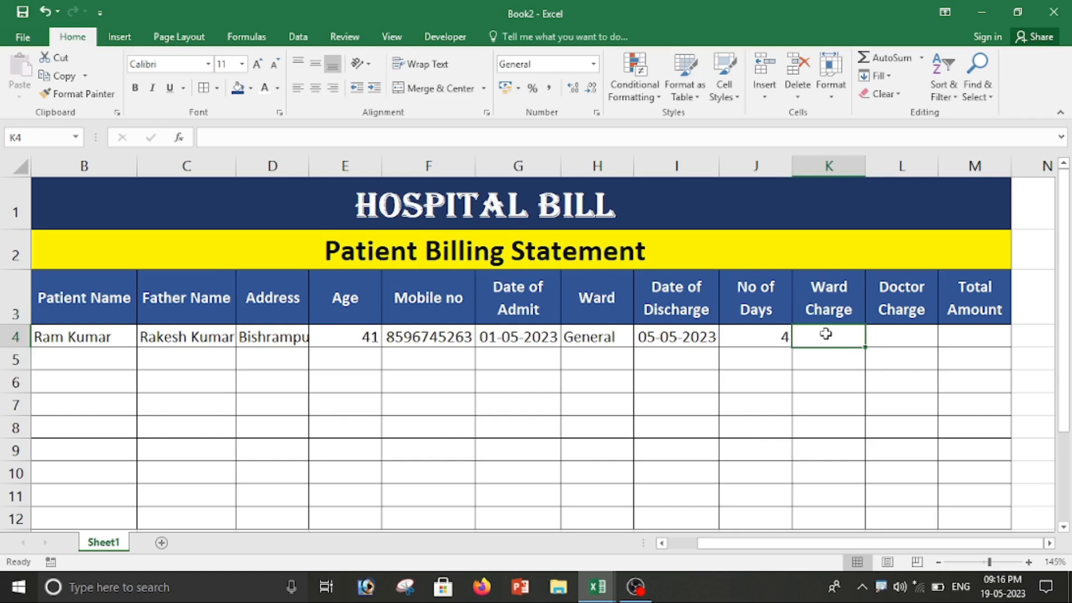
# Step: Enter ward charge 400 in K4 and doctor charge 500 in L4
pyautogui.write('400')
pyautogui.press('Tab')
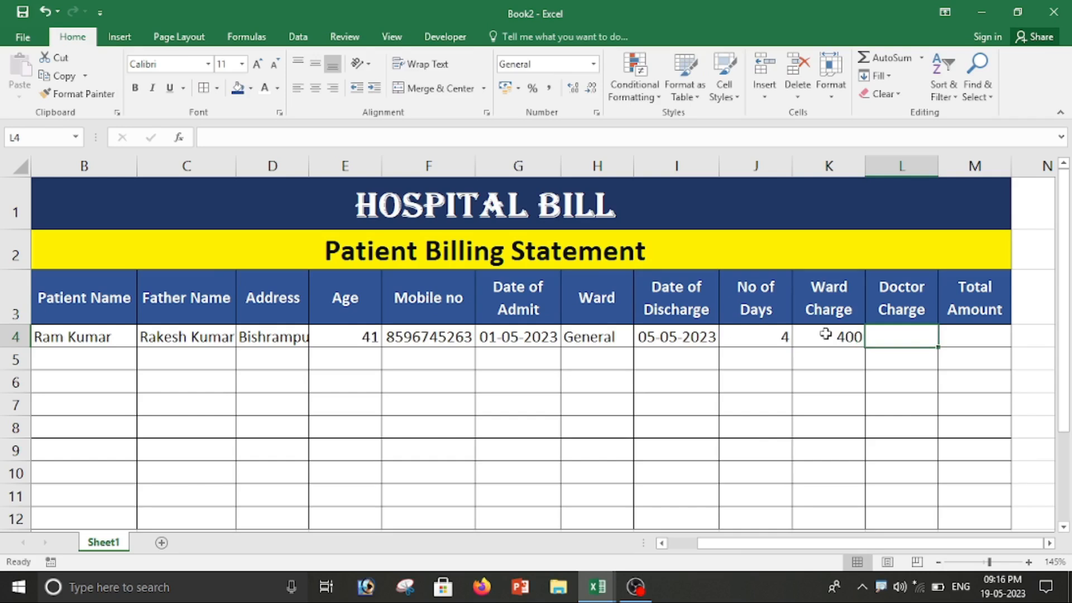
pyautogui.write('500')
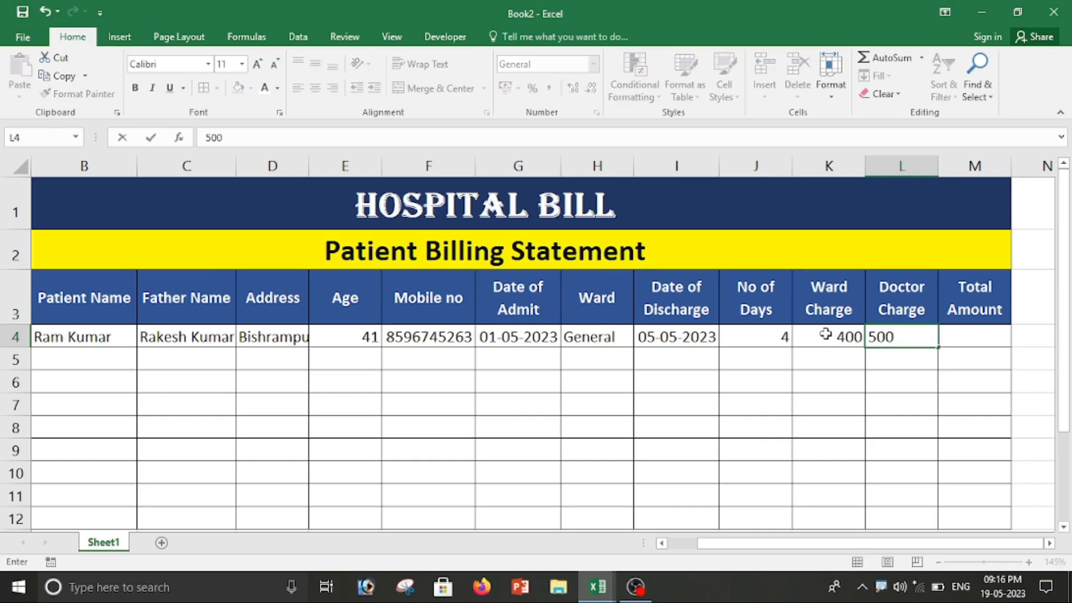
pyautogui.press('Tab')
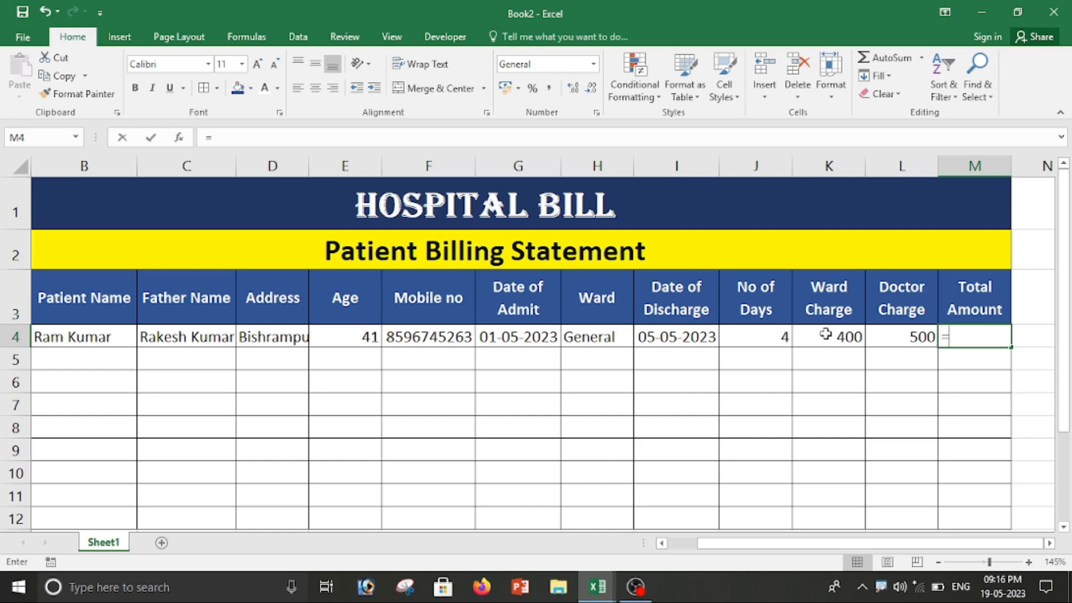
# Step: Enter =J4*K4+L4 in M4 for a Total Amount of 2100 and verify it
pyautogui.write('=')
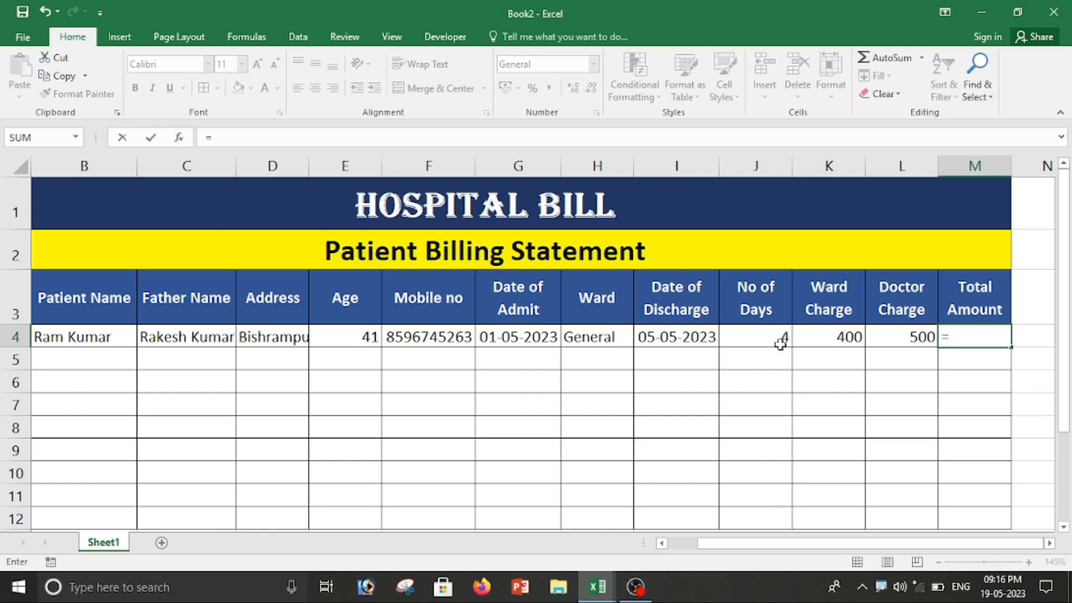
pyautogui.click(781, 341)
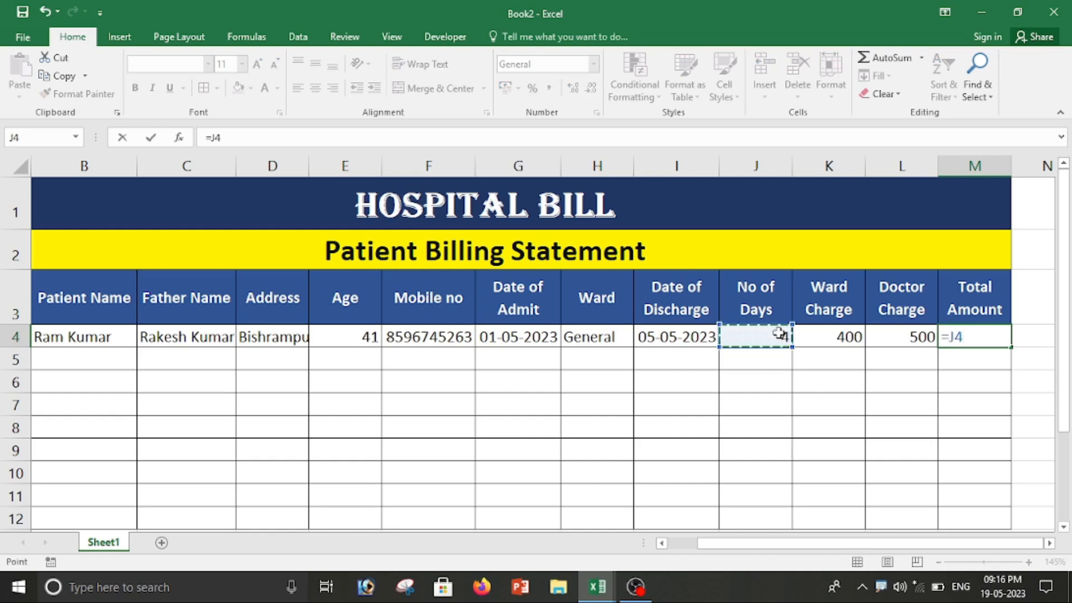
pyautogui.write('*')
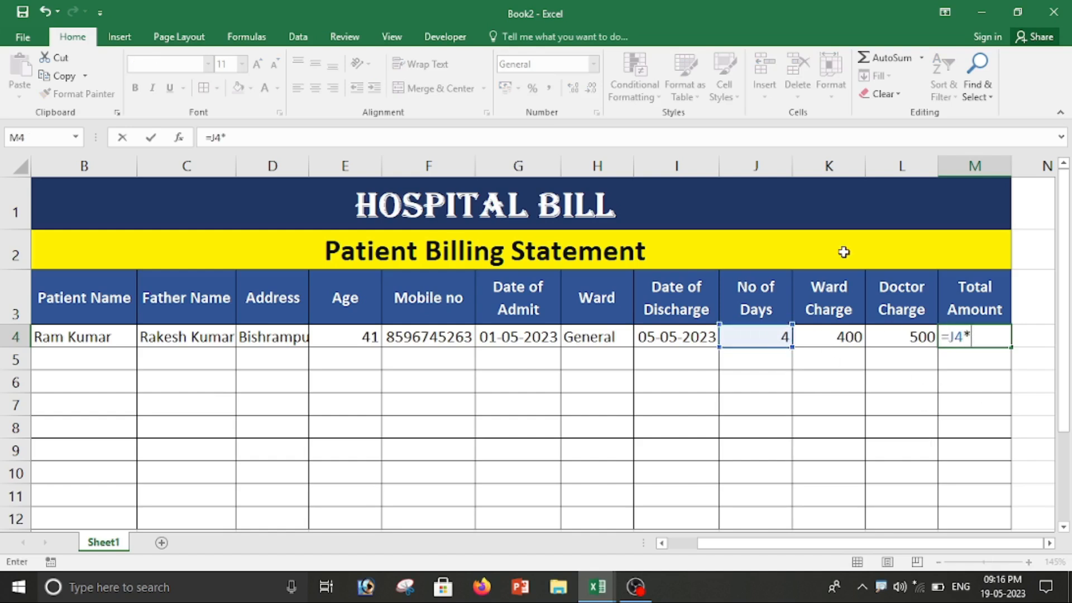
pyautogui.click(836, 340)
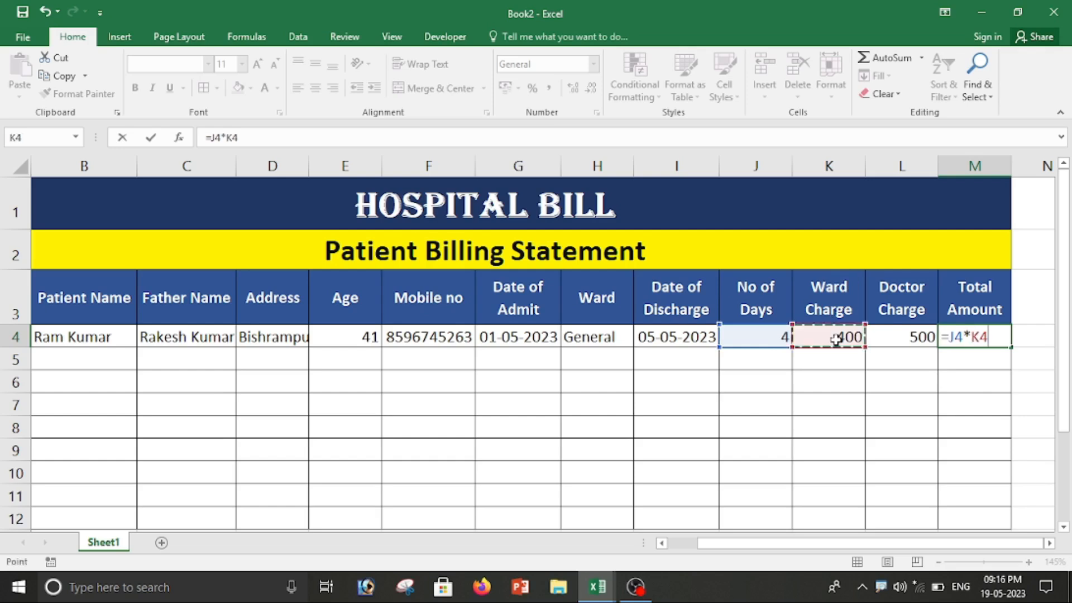
pyautogui.write('+')
pyautogui.click(906, 338)
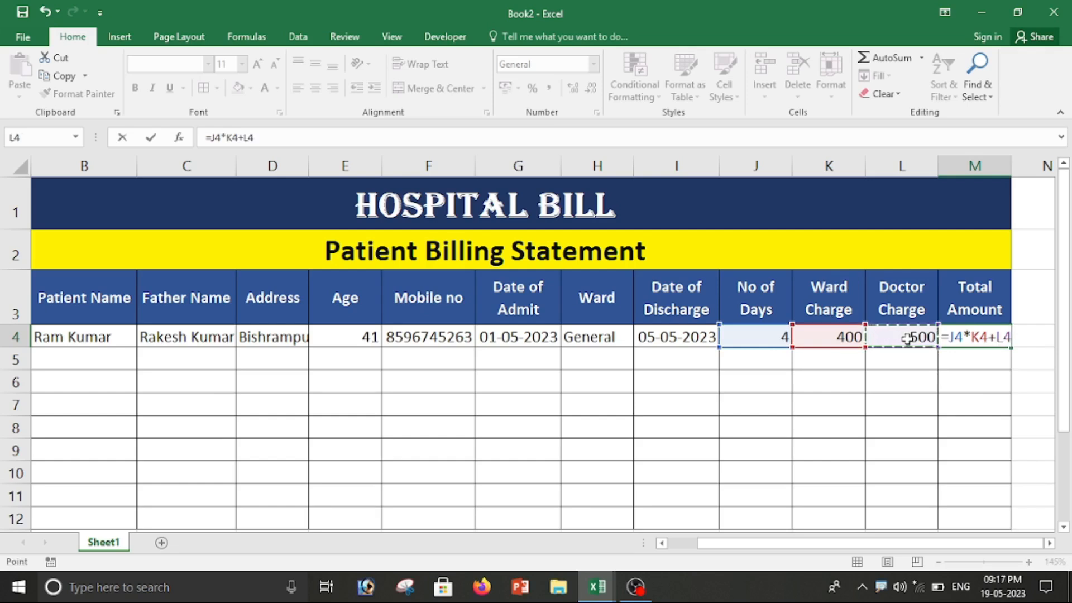
pyautogui.press('Return')
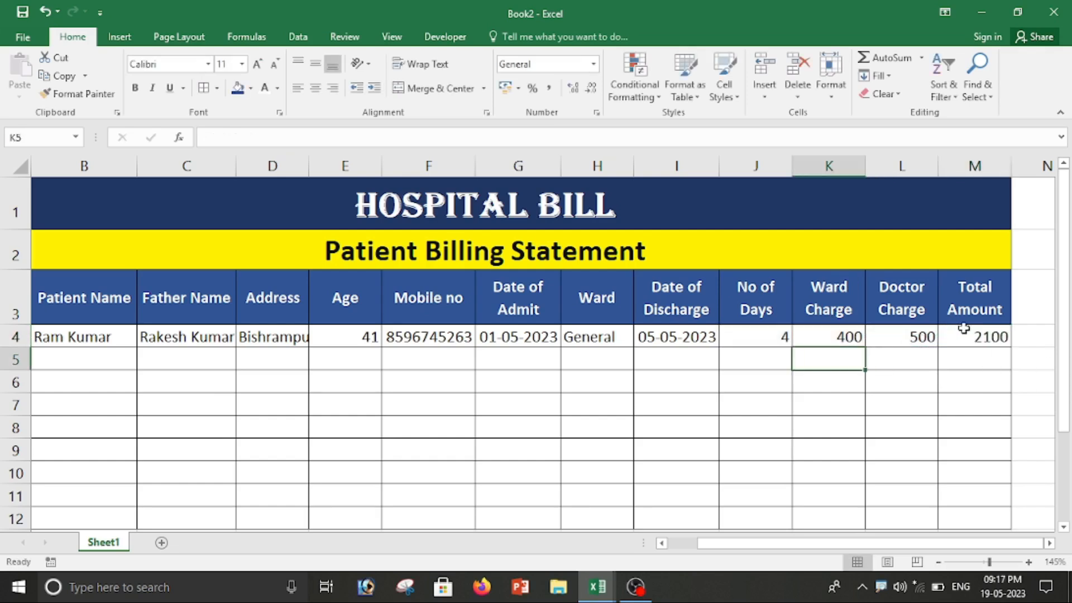
pyautogui.click(983, 336)
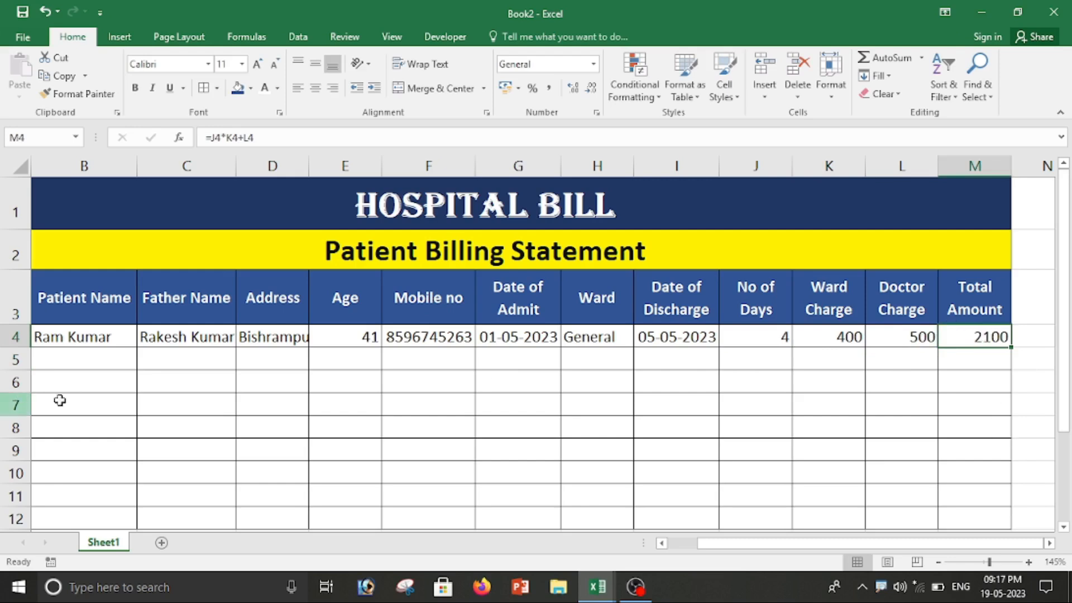
pyautogui.moveTo(897, 547); pyautogui.dragTo(867, 547)
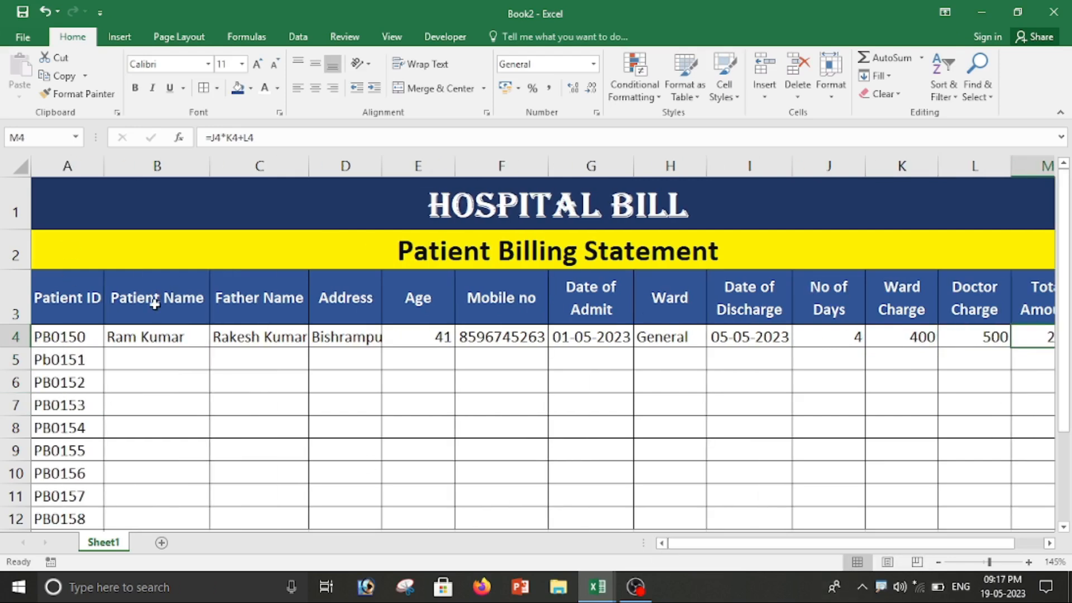
# Step: Enter the second patient's name, father's name, address, age 25 and mobile number in row 5
pyautogui.click(126, 364)
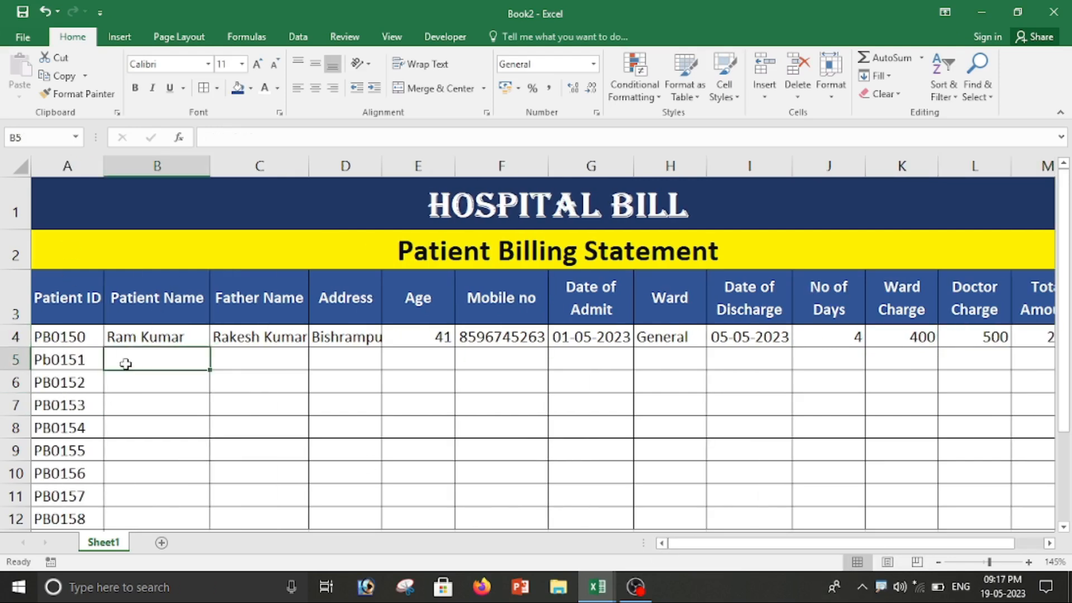
pyautogui.press('Tab')
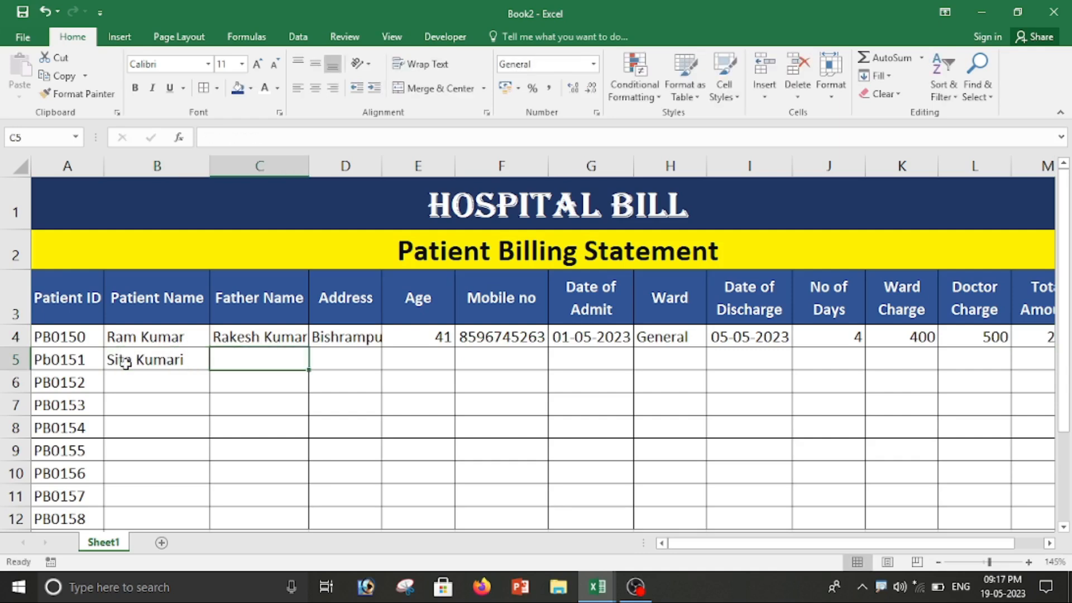
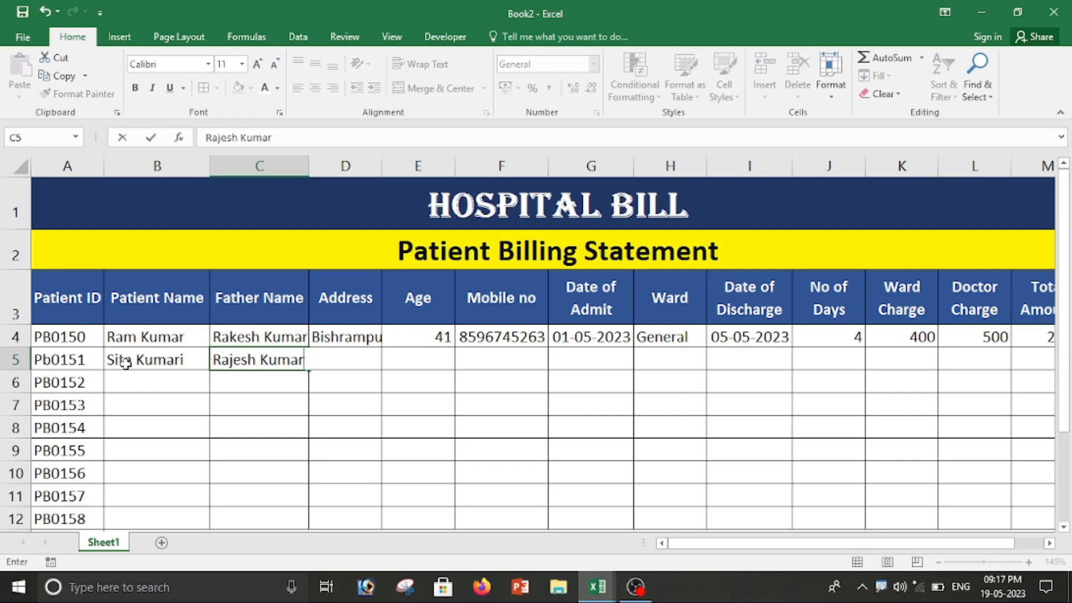
pyautogui.press('Tab')
pyautogui.write('Sur')
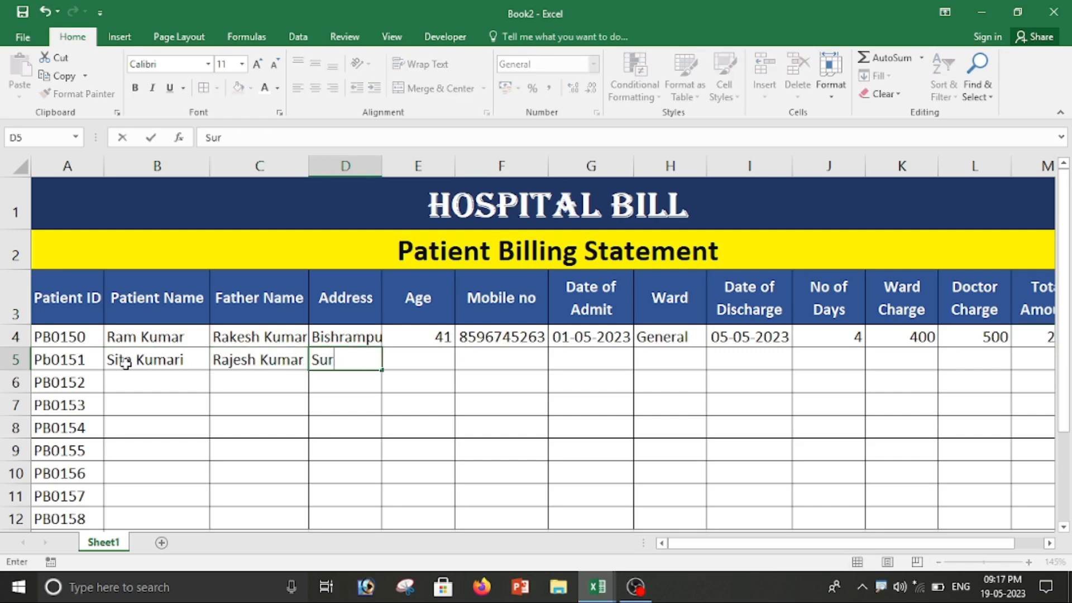
pyautogui.write('ajpur')
pyautogui.press('Tab')
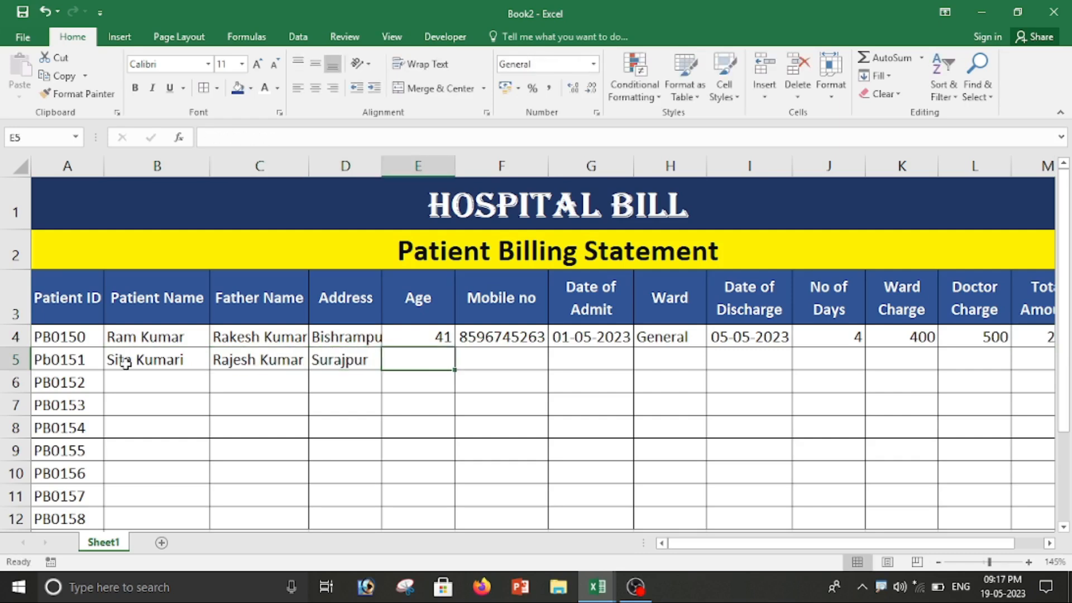
pyautogui.write('25')
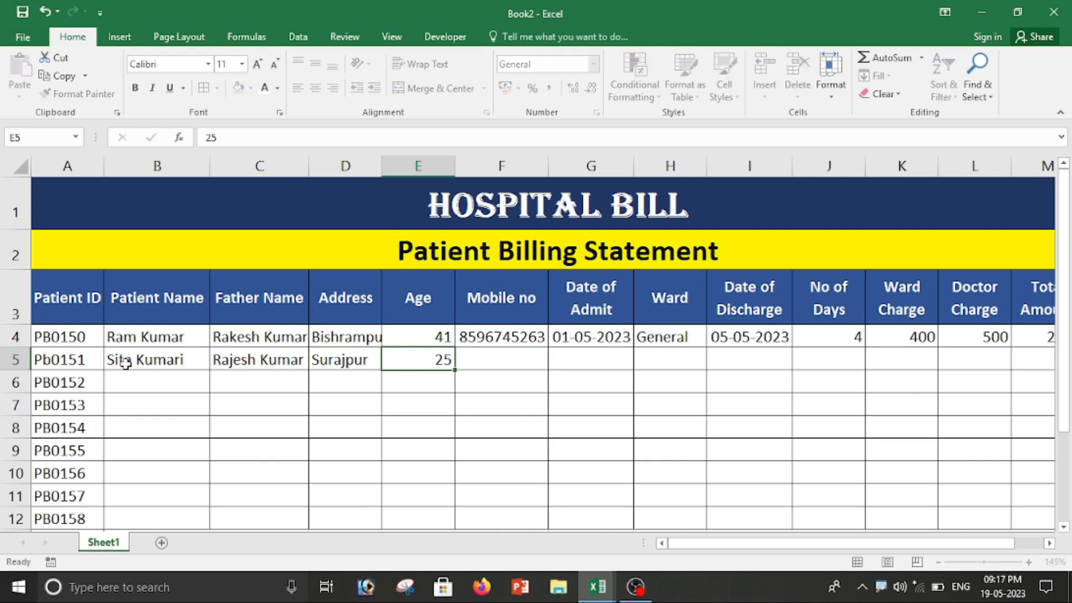
pyautogui.press('Tab')
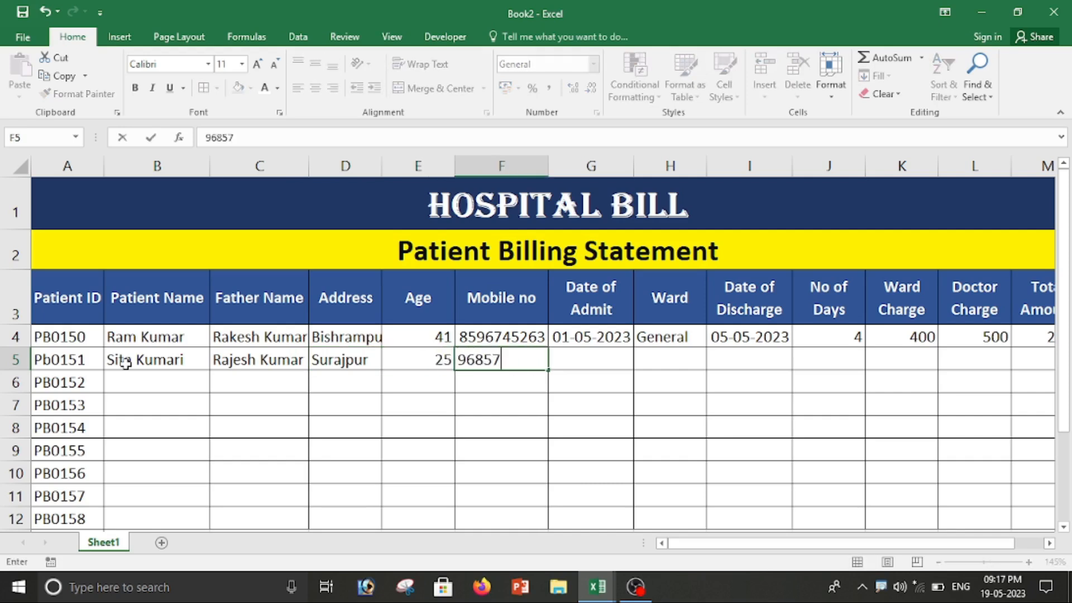
pyautogui.press('Tab')
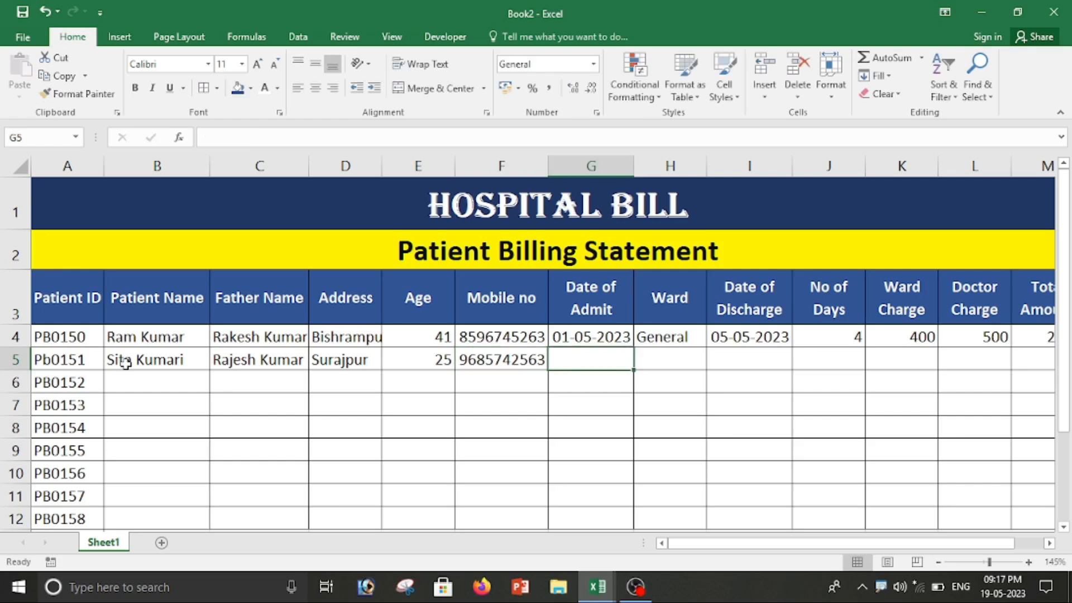
# Step: Enter admission date 05-05-2023, ward Special and discharge date 10-05-2023 in row 5
pyautogui.write('05')
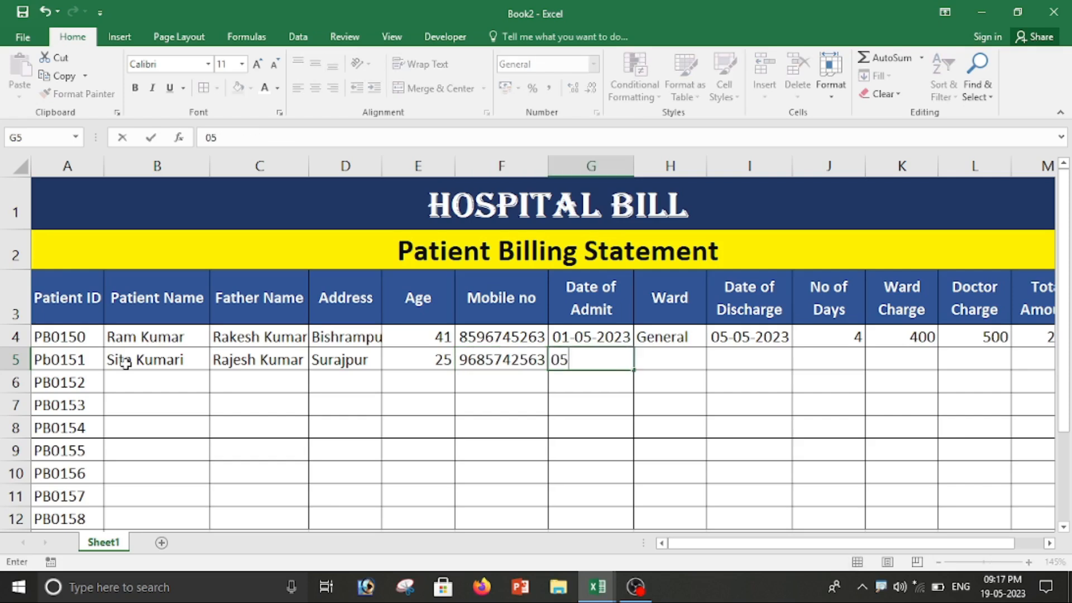
pyautogui.write('-05-22')
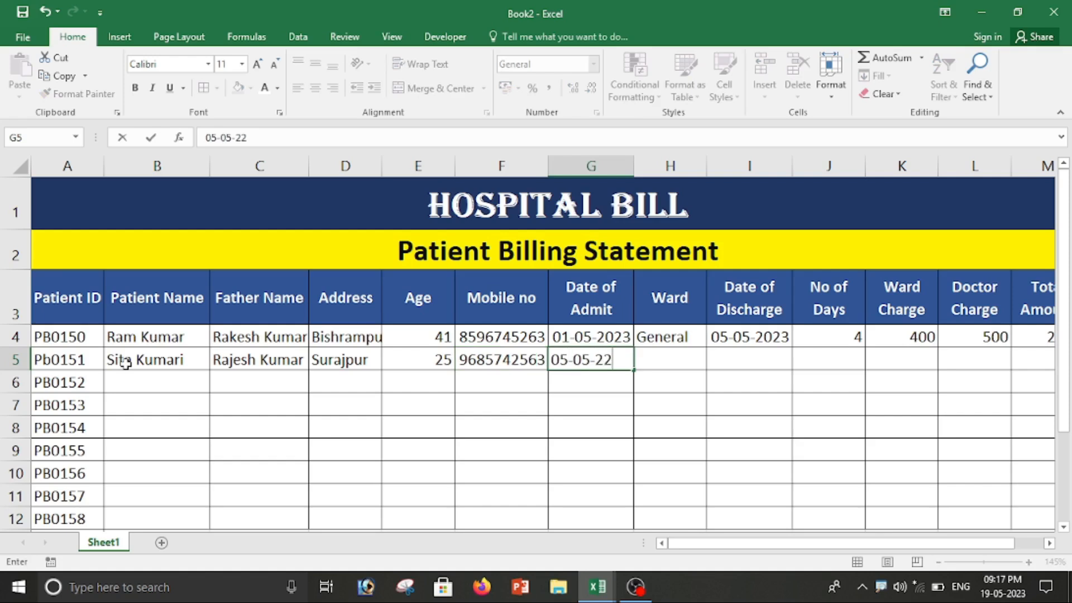
pyautogui.press('BackSpace')
pyautogui.write('023')
pyautogui.press('Tab')
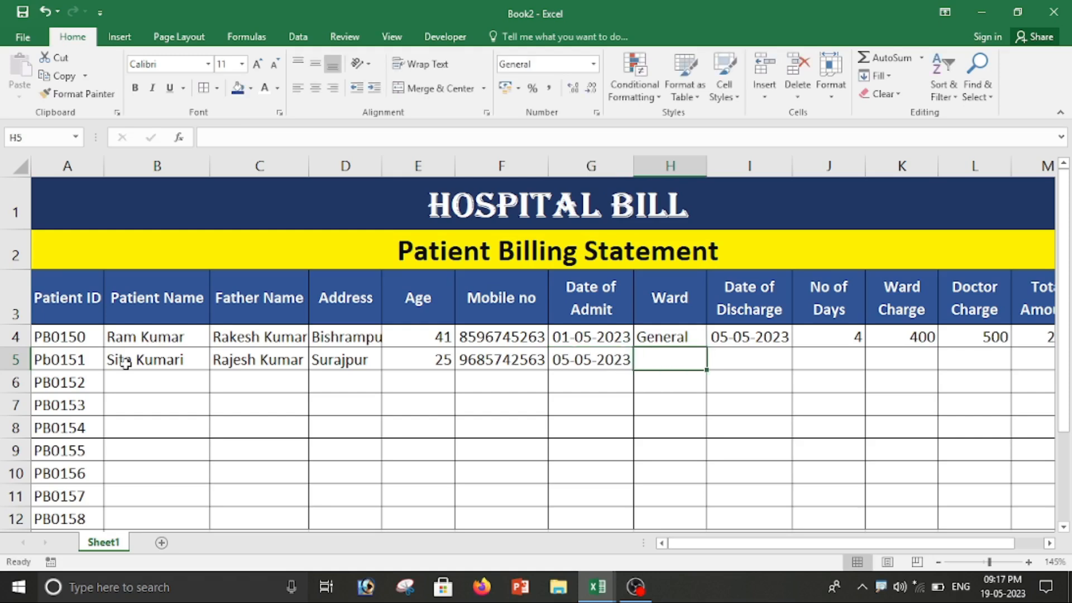
pyautogui.write('Spe')
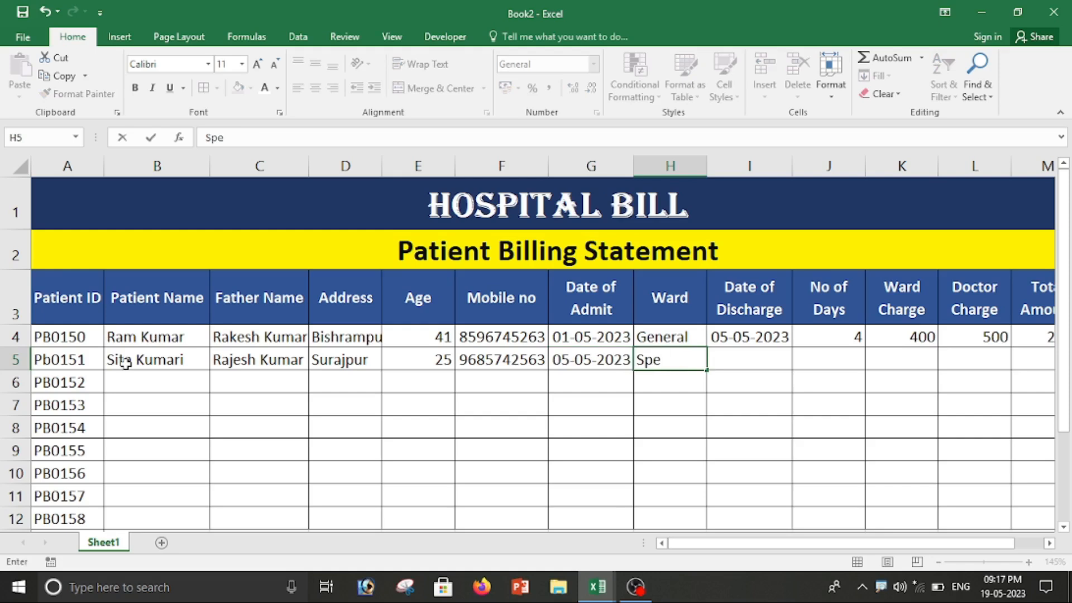
pyautogui.write('cial')
pyautogui.press('Tab')
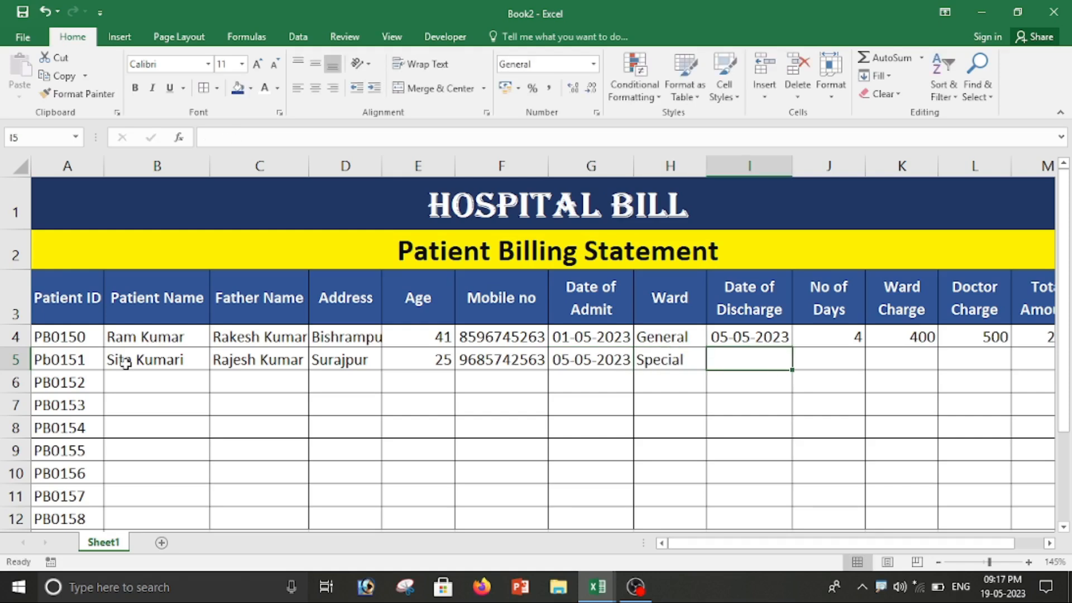
pyautogui.write('10-05-2023')
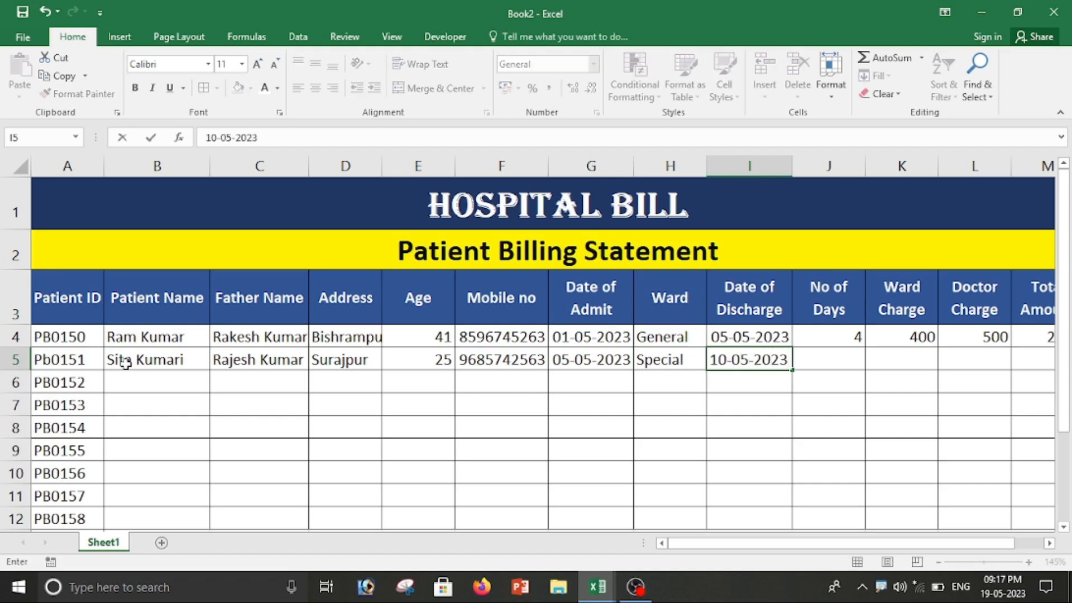
pyautogui.press('Tab')
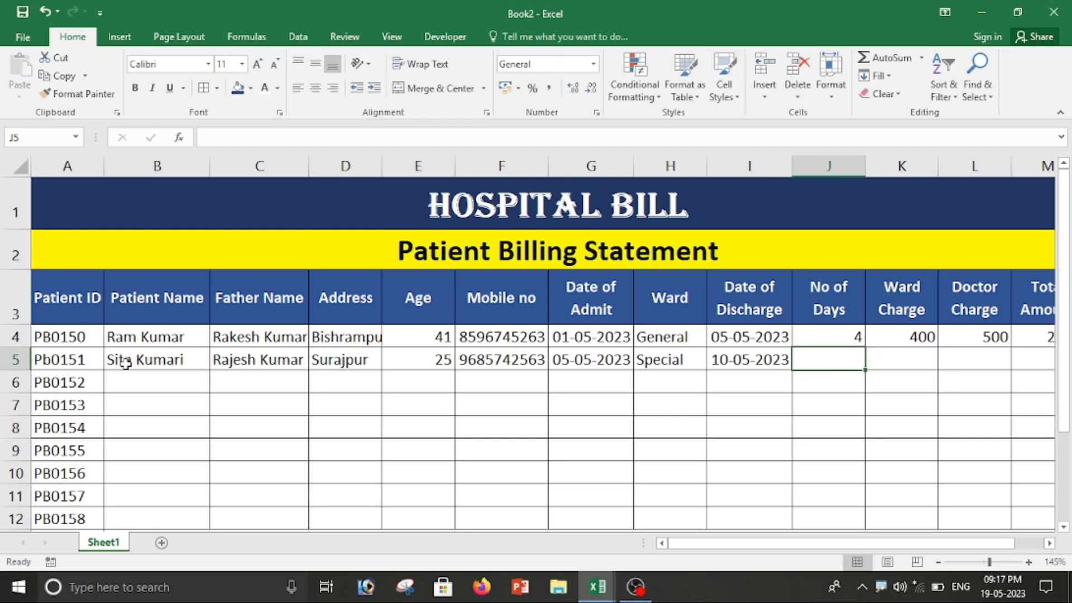
# Step: Compute J5 as =I5-G5, giving 5 days
pyautogui.write('=')
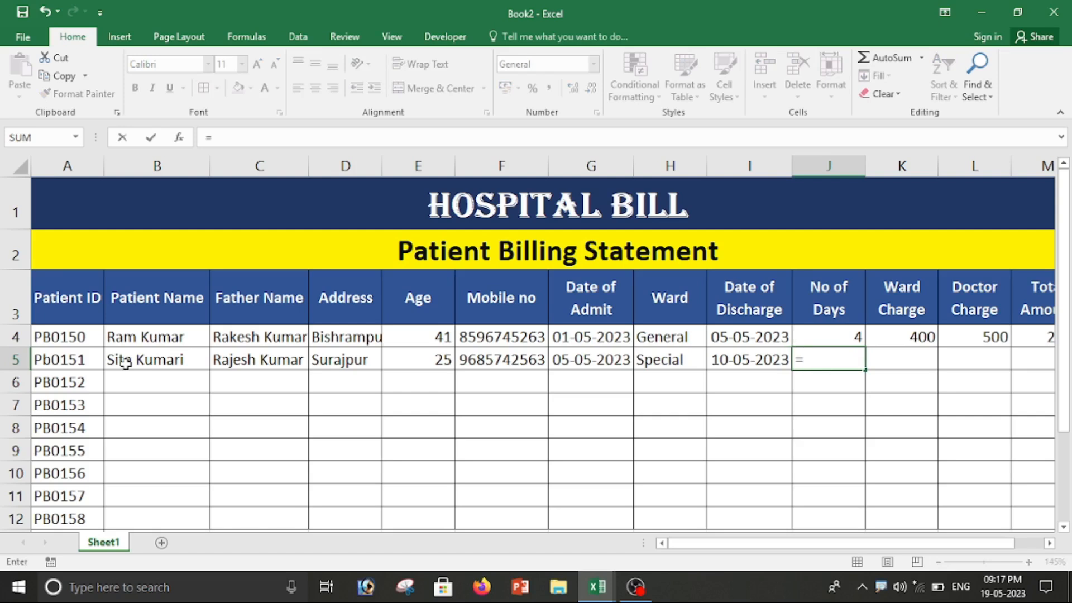
pyautogui.click(729, 358)
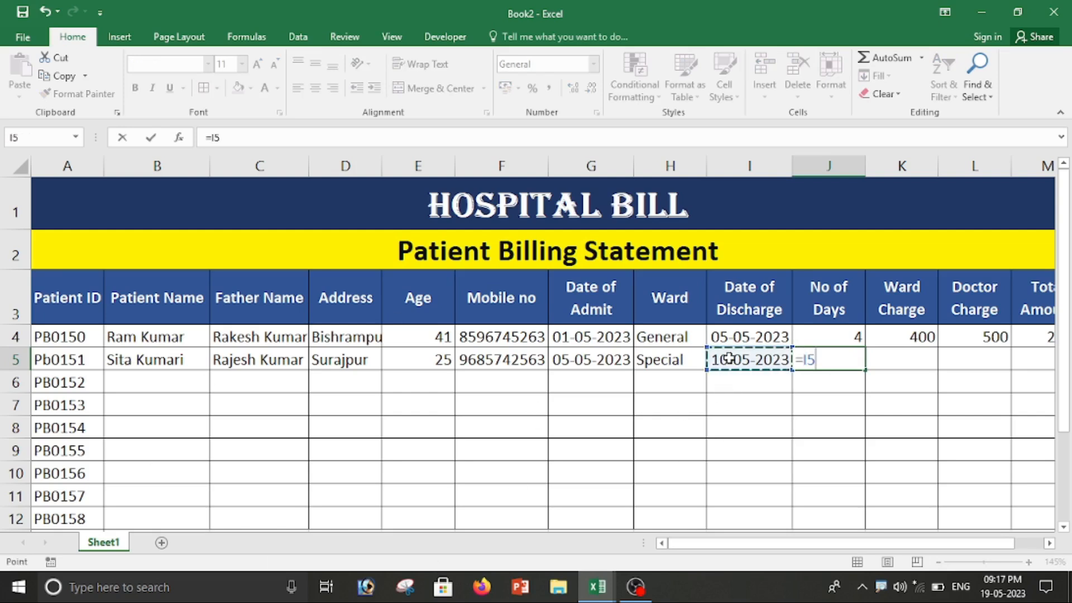
pyautogui.write('-')
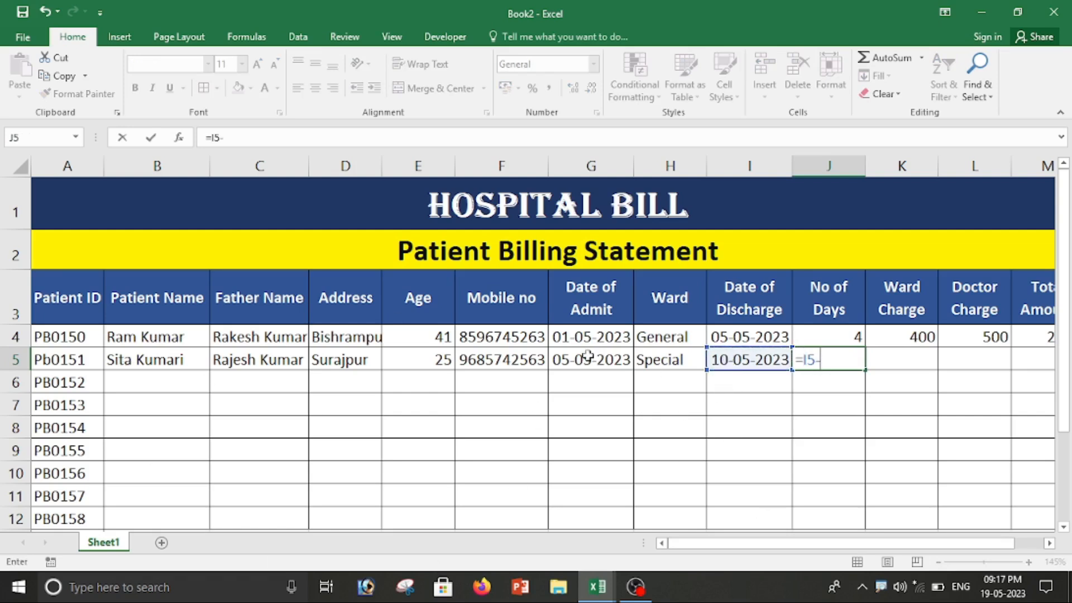
pyautogui.click(561, 360)
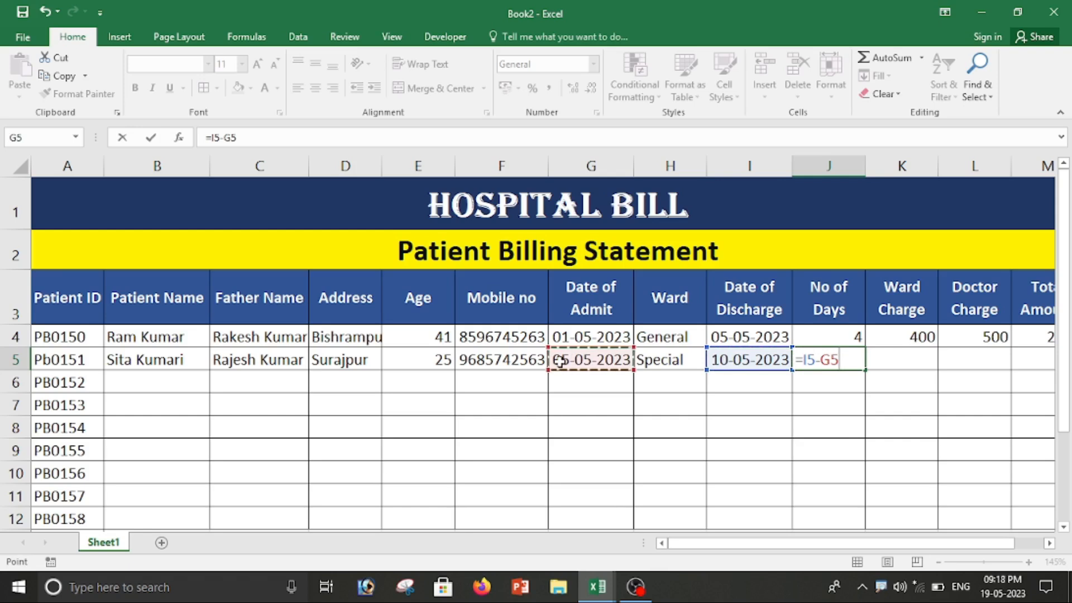
pyautogui.press('Tab')
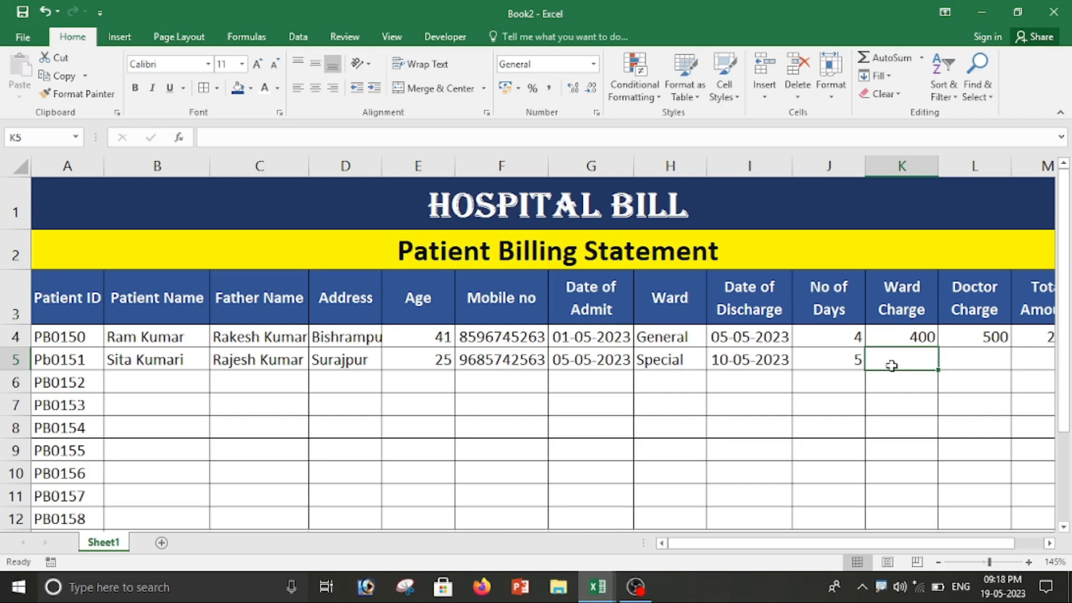
# Step: Enter ward charge 600 in K5 and doctor charge 700 in L5
pyautogui.write('600')
pyautogui.press('Tab')
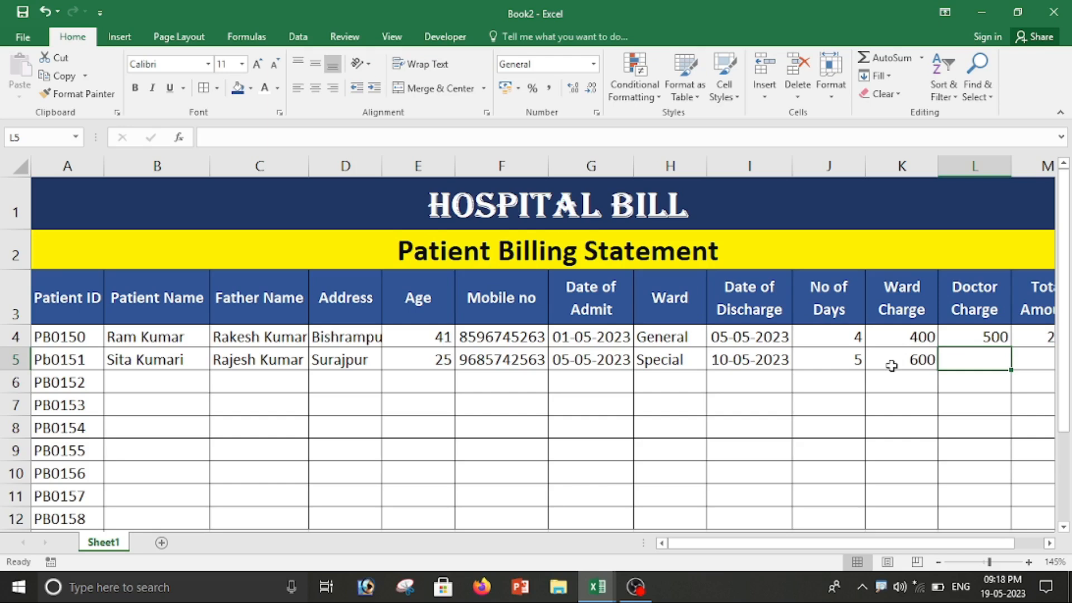
pyautogui.write('700')
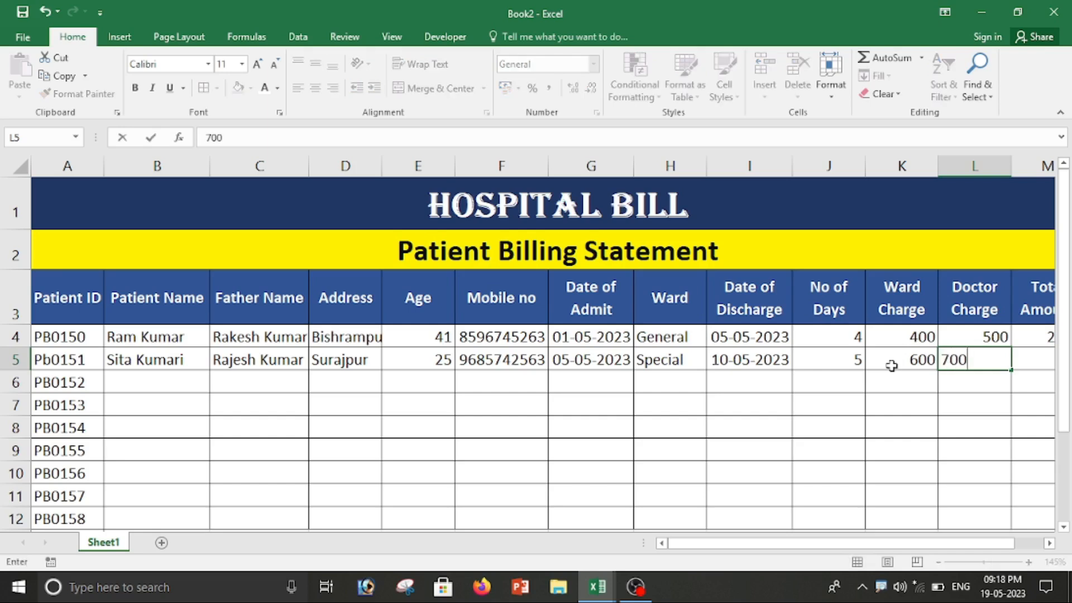
pyautogui.press('Tab')
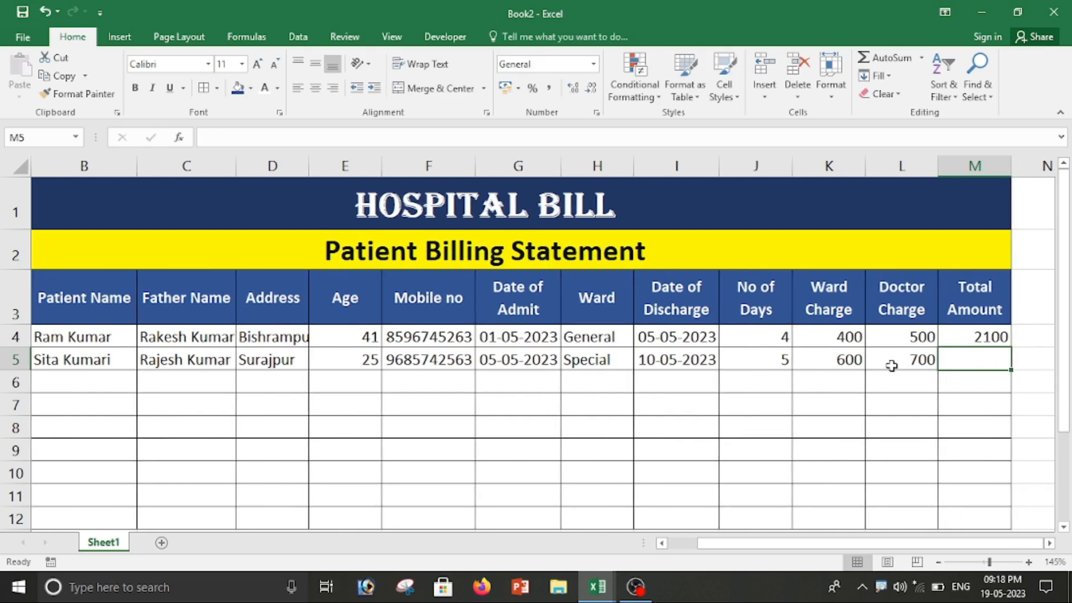
# Step: Compute M5 as =J5*K5+L5, giving a total of 3700
pyautogui.write('=')
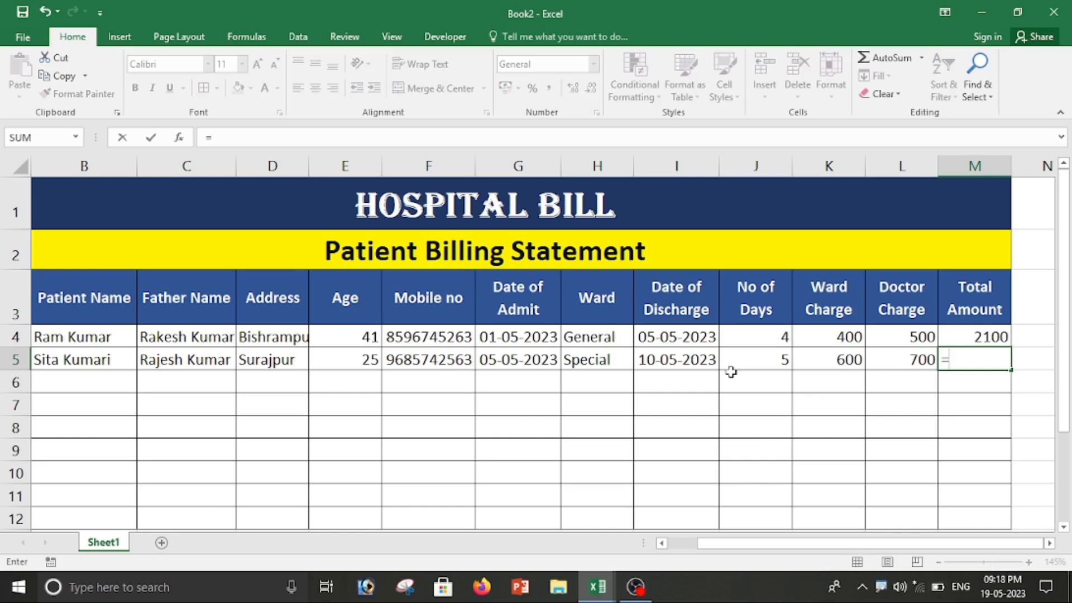
pyautogui.click(754, 357)
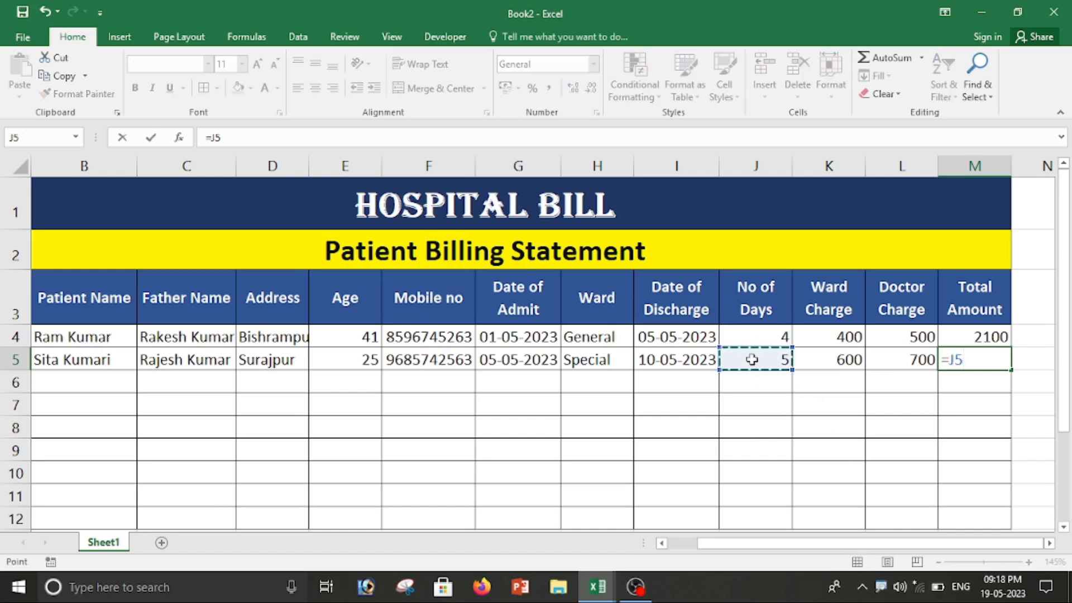
pyautogui.write('*')
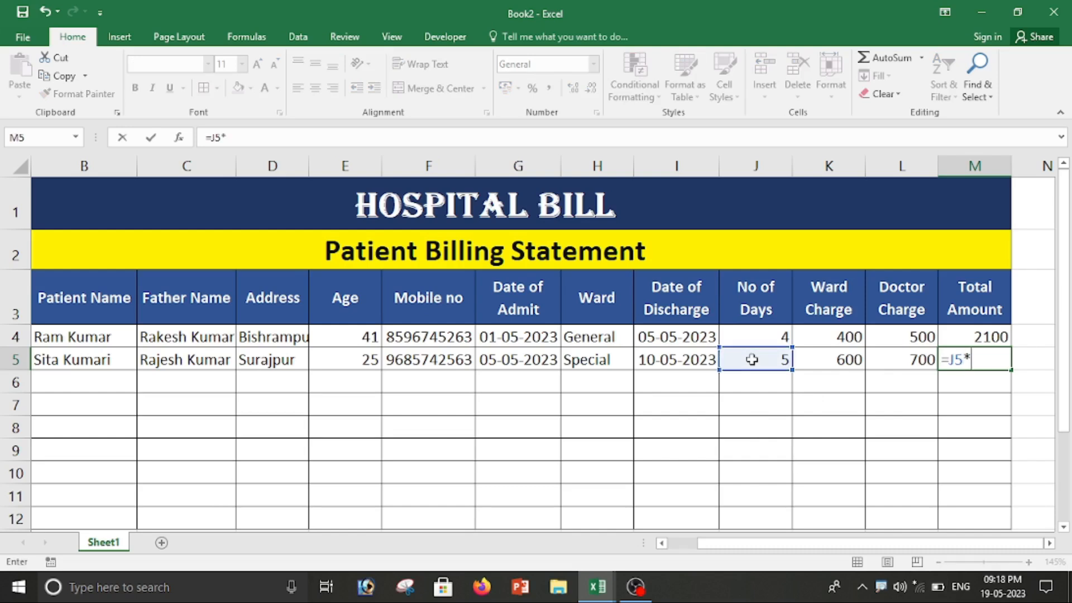
pyautogui.click(851, 363)
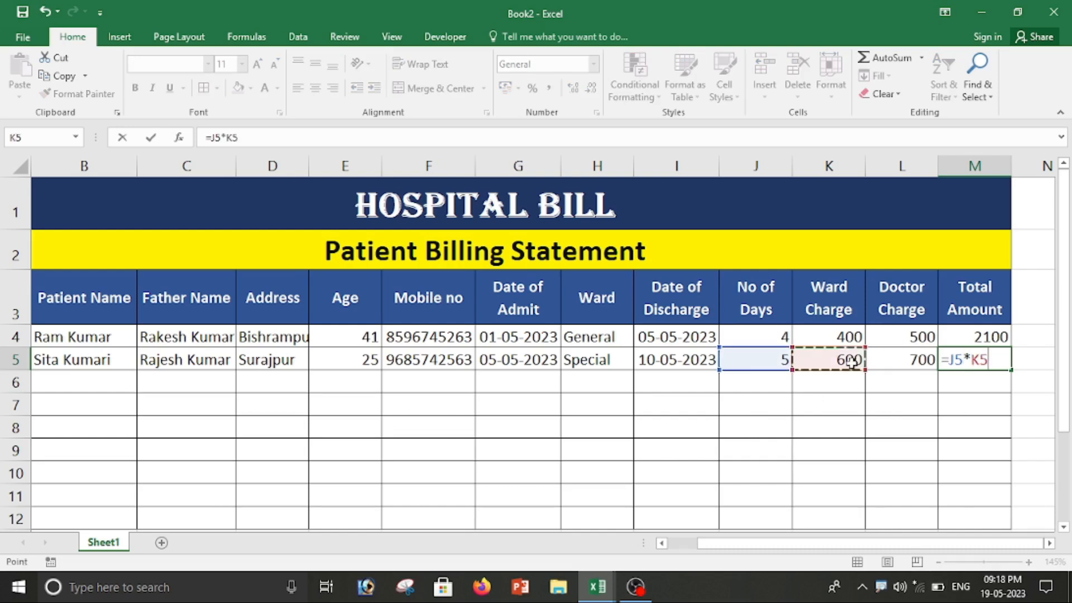
pyautogui.write('+')
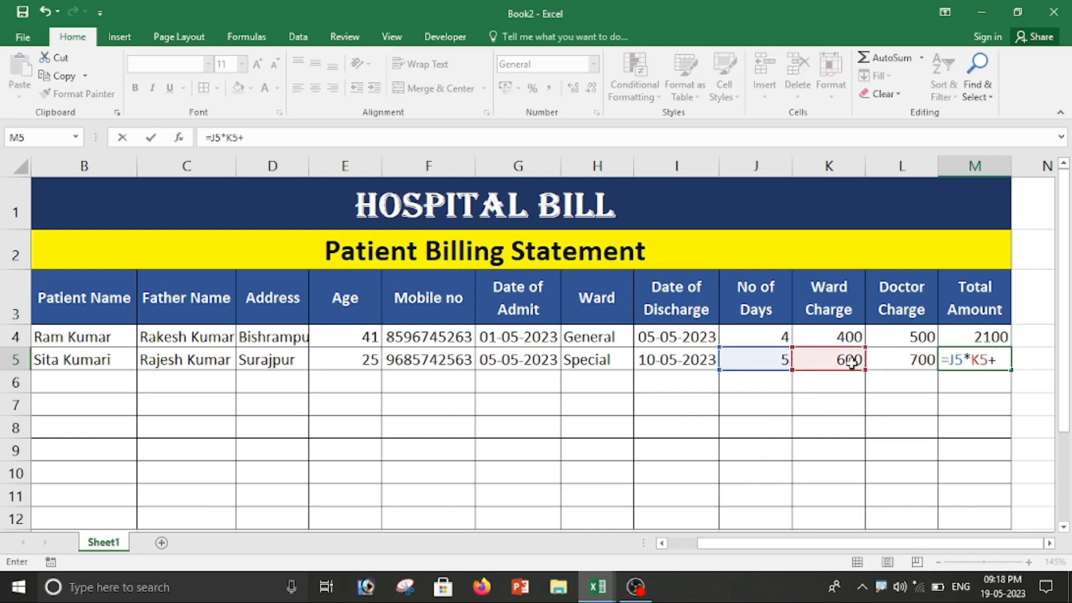
pyautogui.click(916, 360)
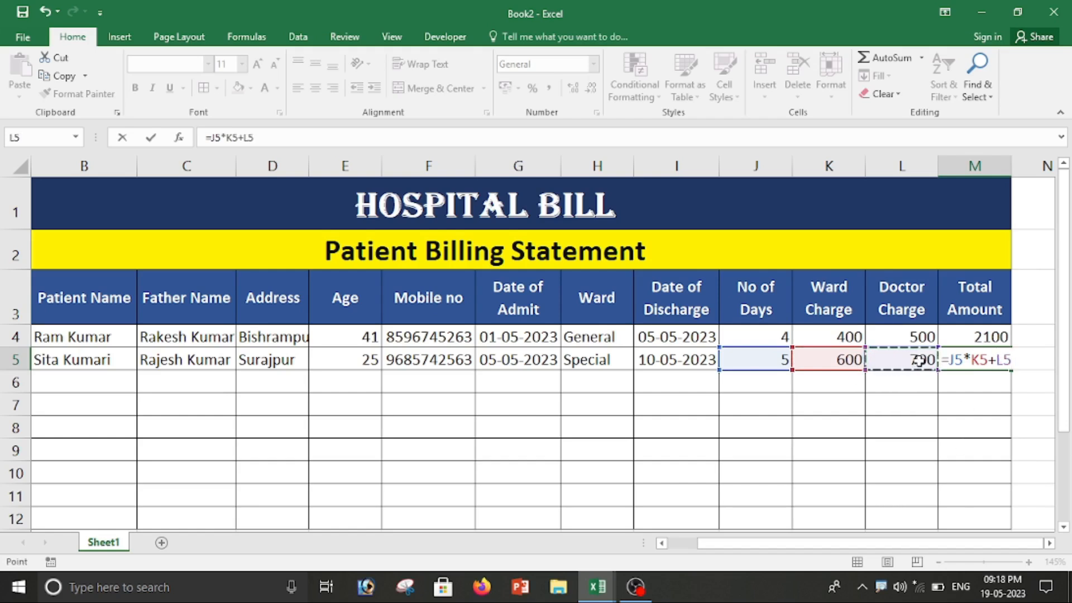
pyautogui.press('Return')
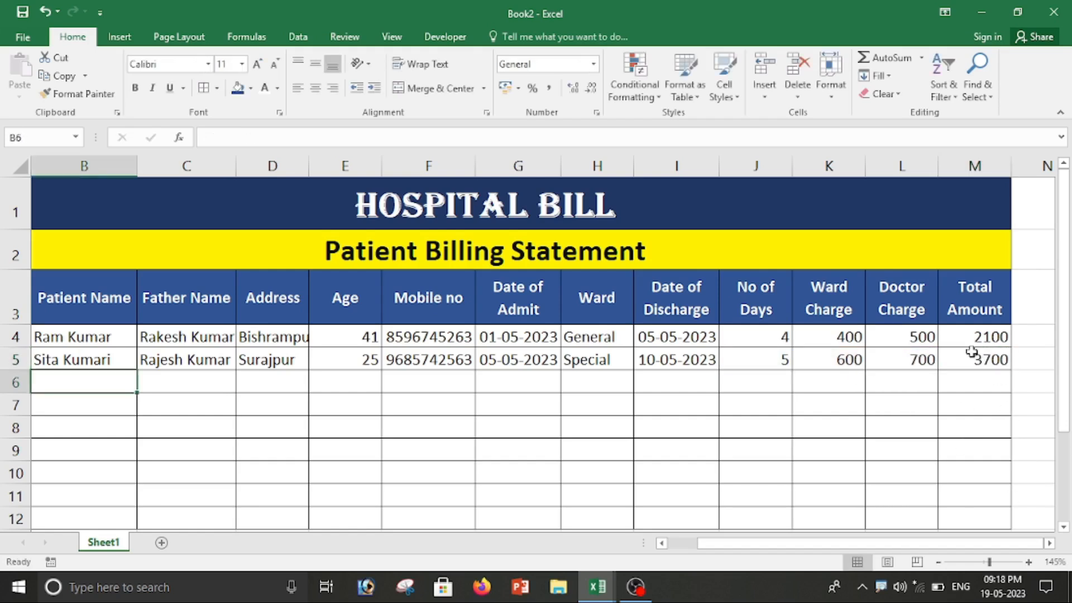
# Step: Scroll through rows 6–12 to review the seven newly entered patients
pyautogui.moveTo(936, 541); pyautogui.dragTo(906, 543)
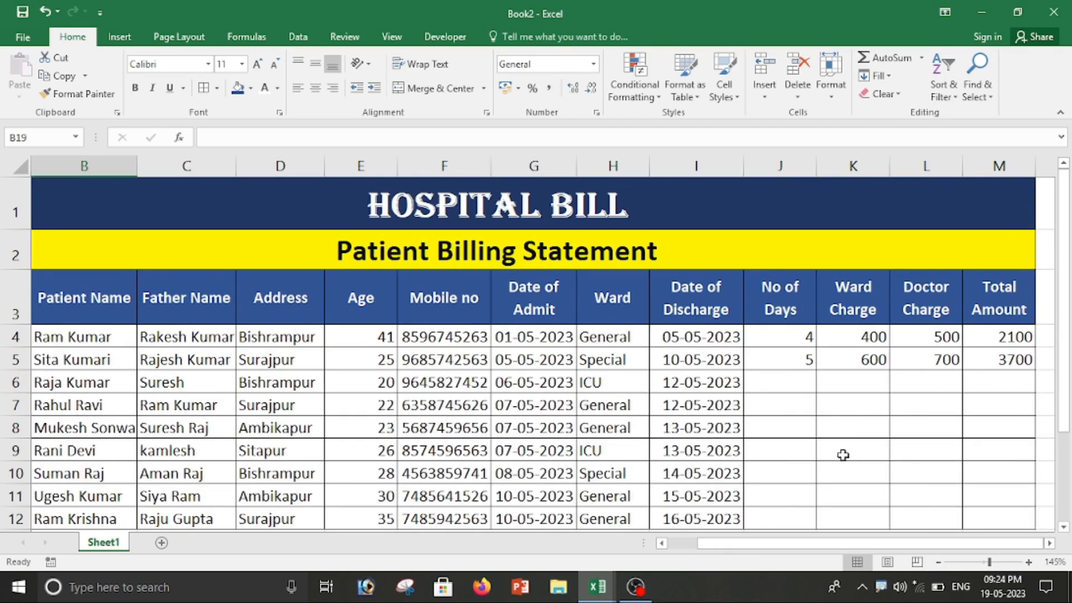
pyautogui.scroll(-3, 844, 456)
pyautogui.scroll(3, 843, 455)
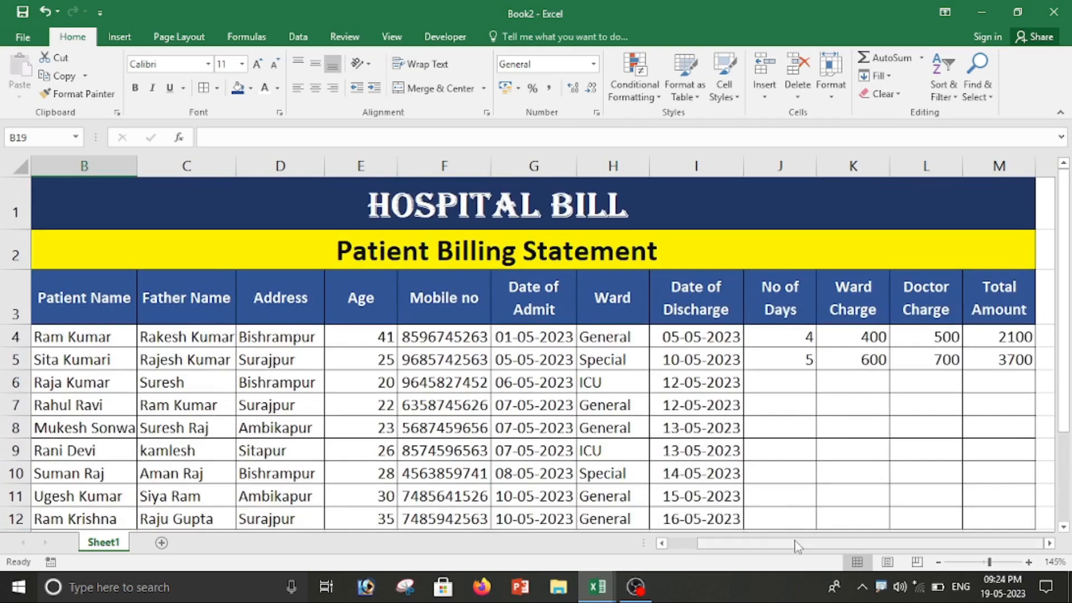
pyautogui.scroll(-2, 793, 465)
pyautogui.scroll(-1, 793, 465)
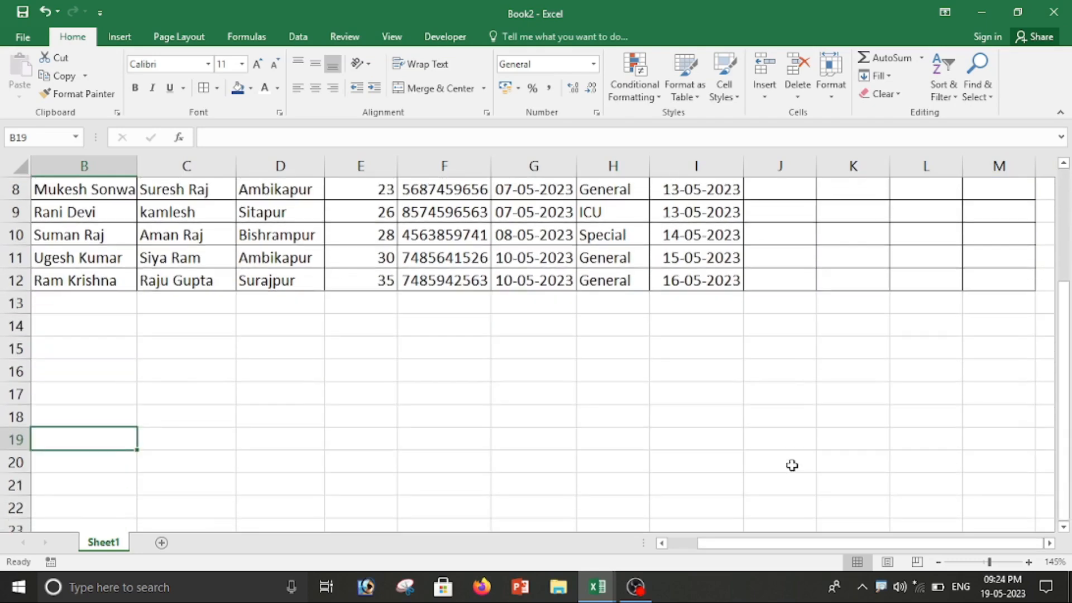
pyautogui.scroll(3, 792, 465)
pyautogui.scroll(-2, 701, 452)
pyautogui.scroll(3, 705, 450)
pyautogui.scroll(-2, 789, 411)
pyautogui.scroll(3, 788, 412)
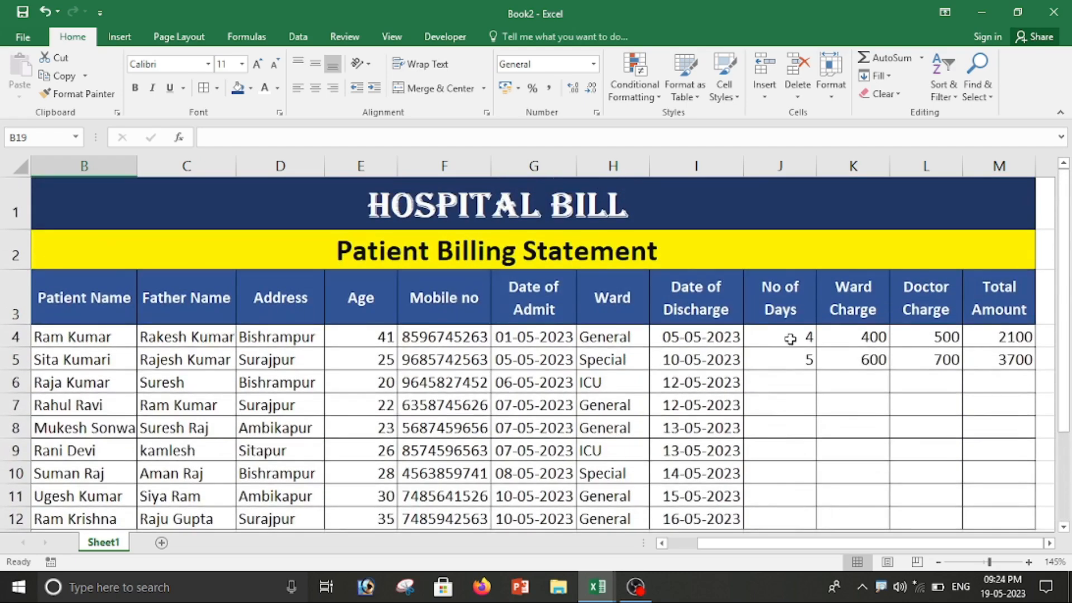
# Step: Check the existing day-count formulas, then begin a formula in J6
pyautogui.moveTo(790, 337); pyautogui.dragTo(793, 357)
pyautogui.click(810, 444)
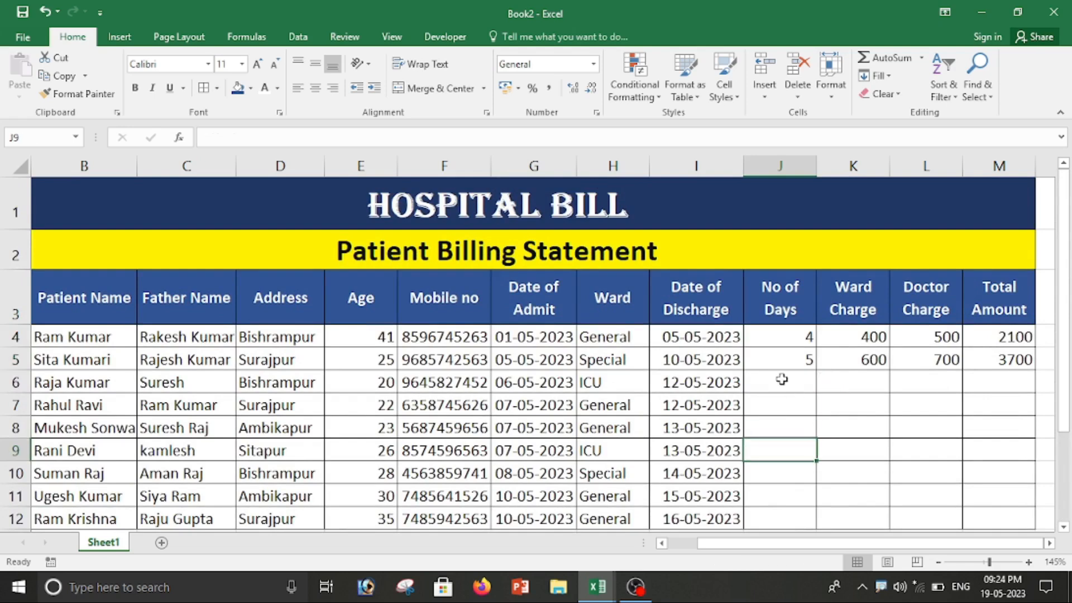
pyautogui.click(782, 380)
pyautogui.write('=')
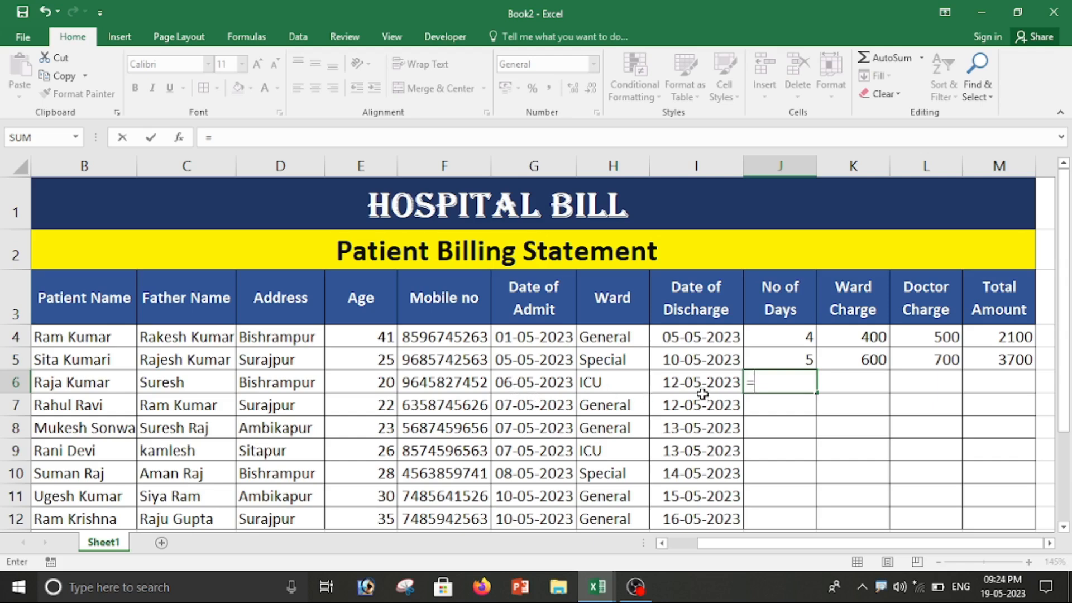
# Step: Complete the J6 day count as =I6-G6, giving 6 days
pyautogui.click(683, 384)
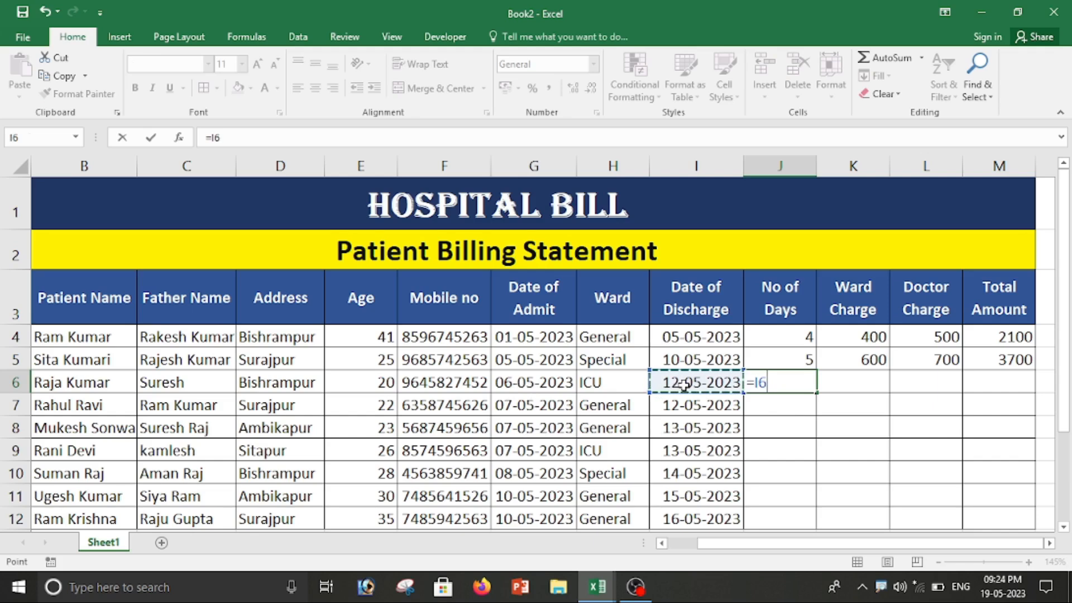
pyautogui.write('-')
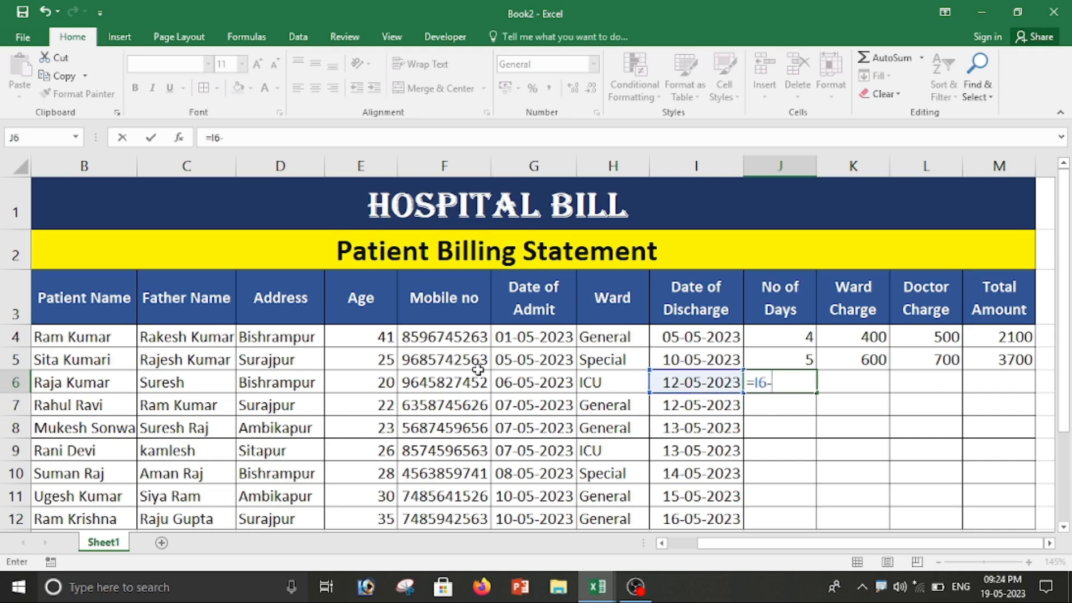
pyautogui.click(527, 382)
pyautogui.press('Return')
# Step: Enter ward charge 800 in K6 and doctor charge 1000 in L6
pyautogui.press('Up')
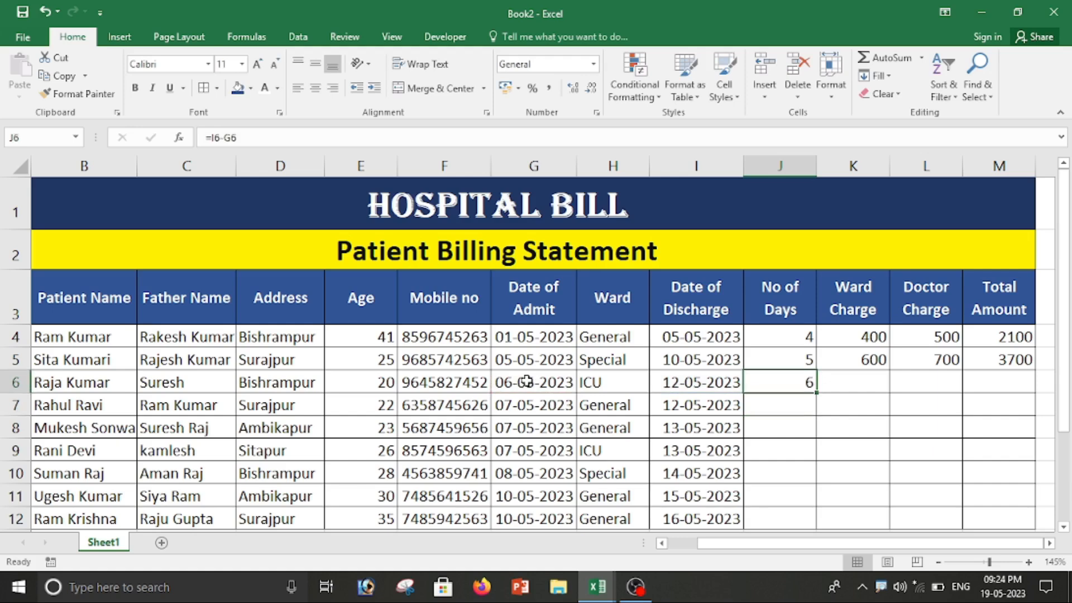
pyautogui.press('Right')
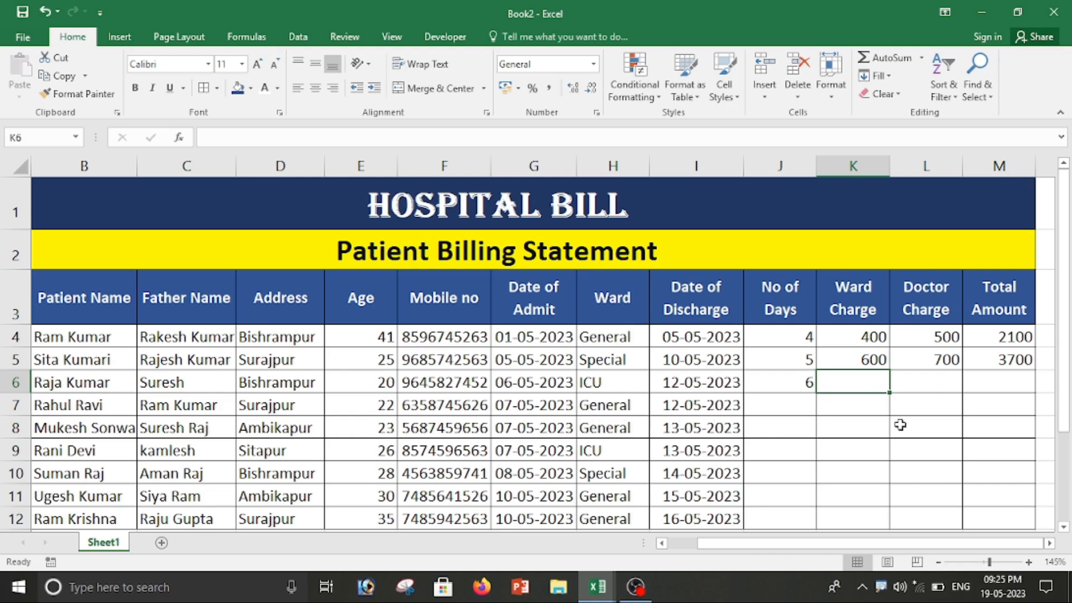
pyautogui.write('800')
pyautogui.press('Tab')
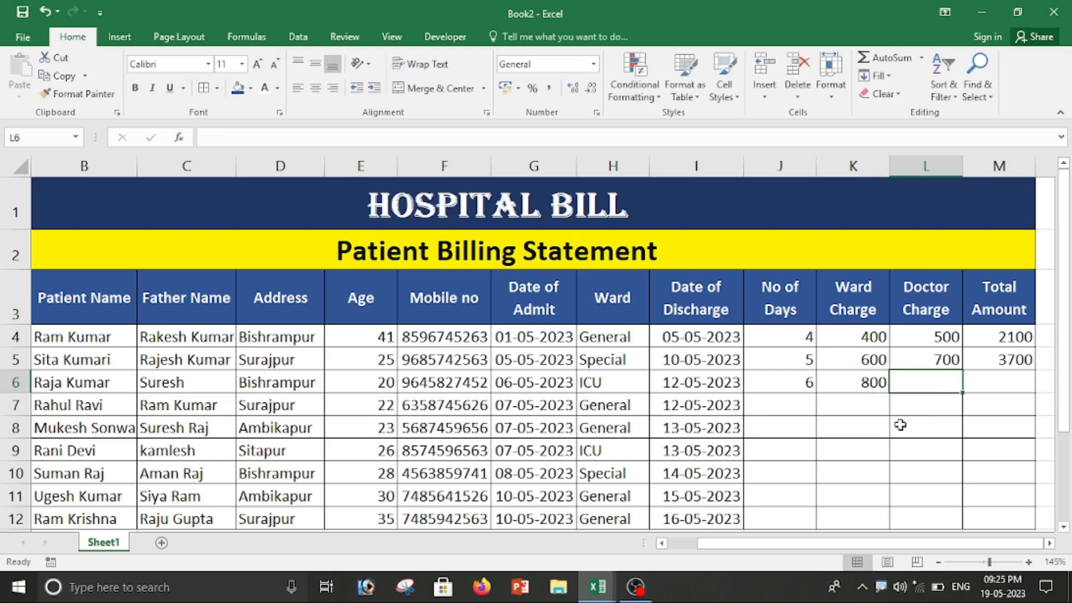
pyautogui.write('800')
pyautogui.press('BackSpace')
pyautogui.press('BackSpace')
pyautogui.press('BackSpace')
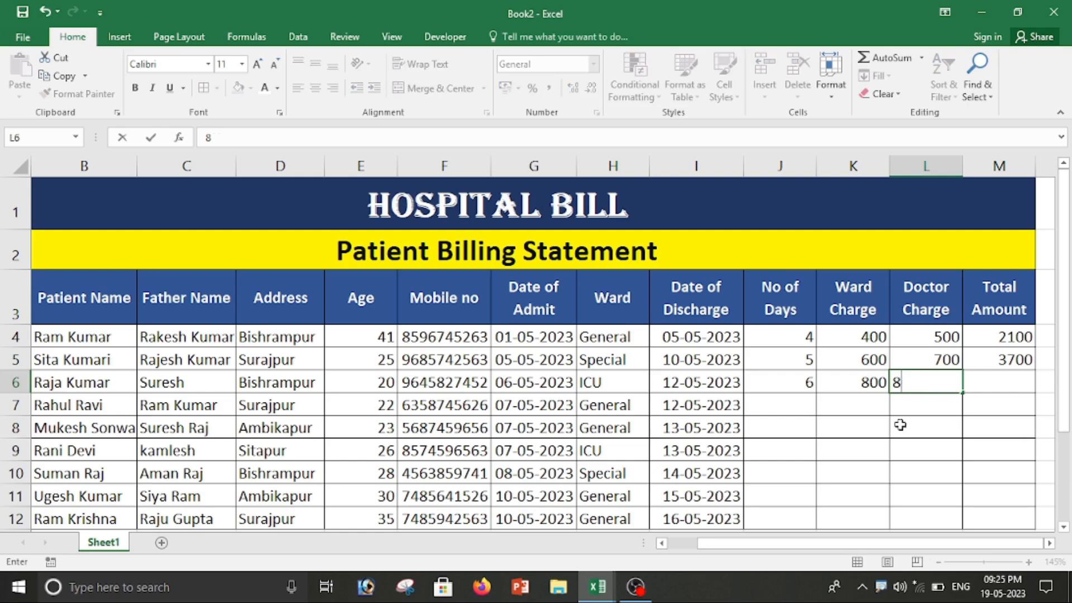
pyautogui.write('1000')
pyautogui.press('Tab')
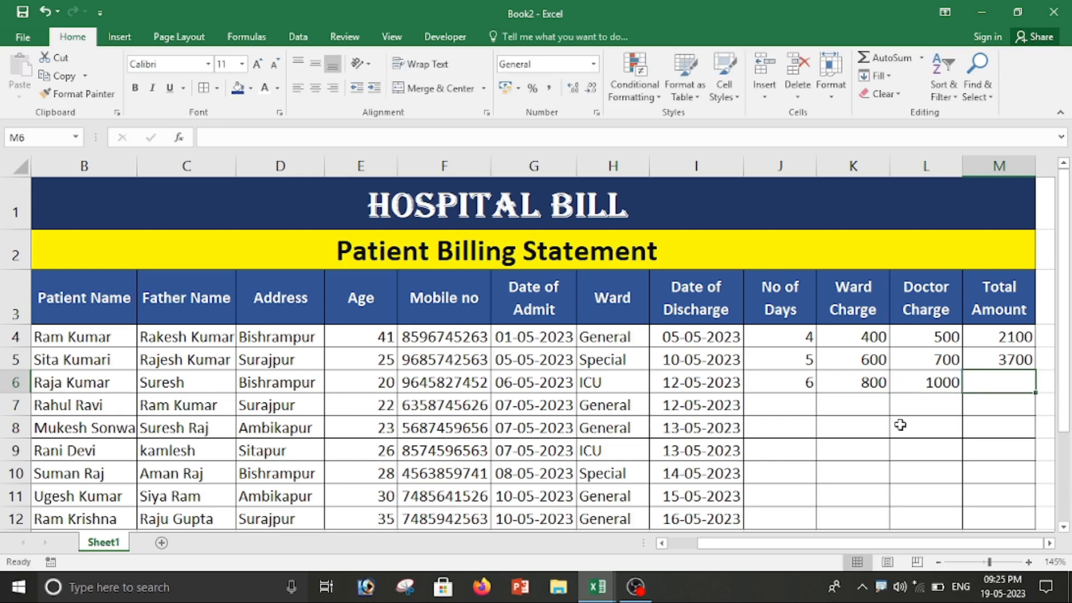
# Step: Compute M6 as =J6*K6+L6, giving 5800, then select the day counts J4:J6
pyautogui.write('=')
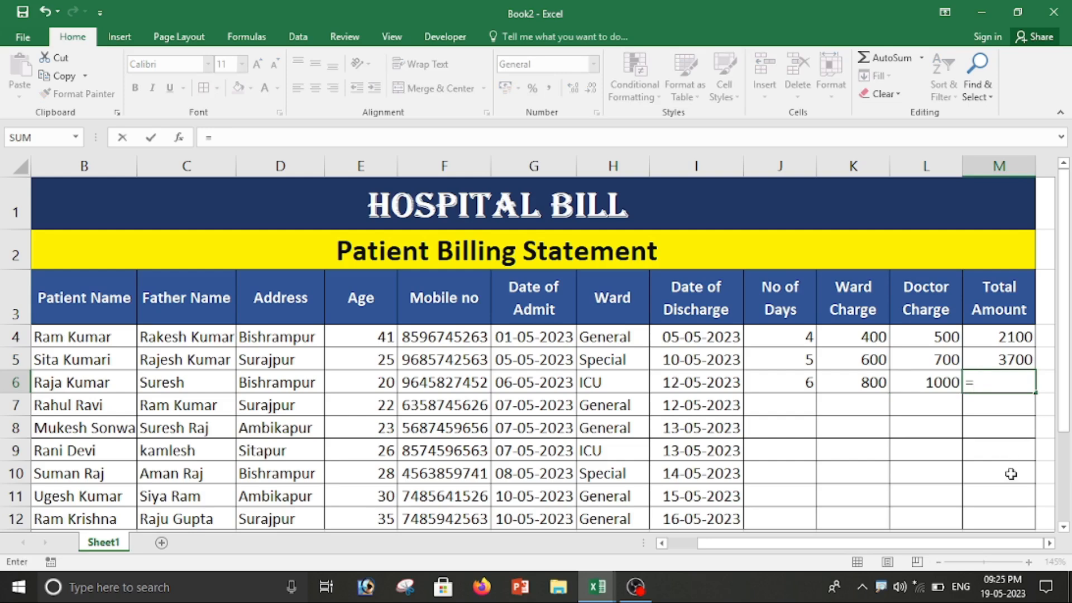
pyautogui.click(805, 385)
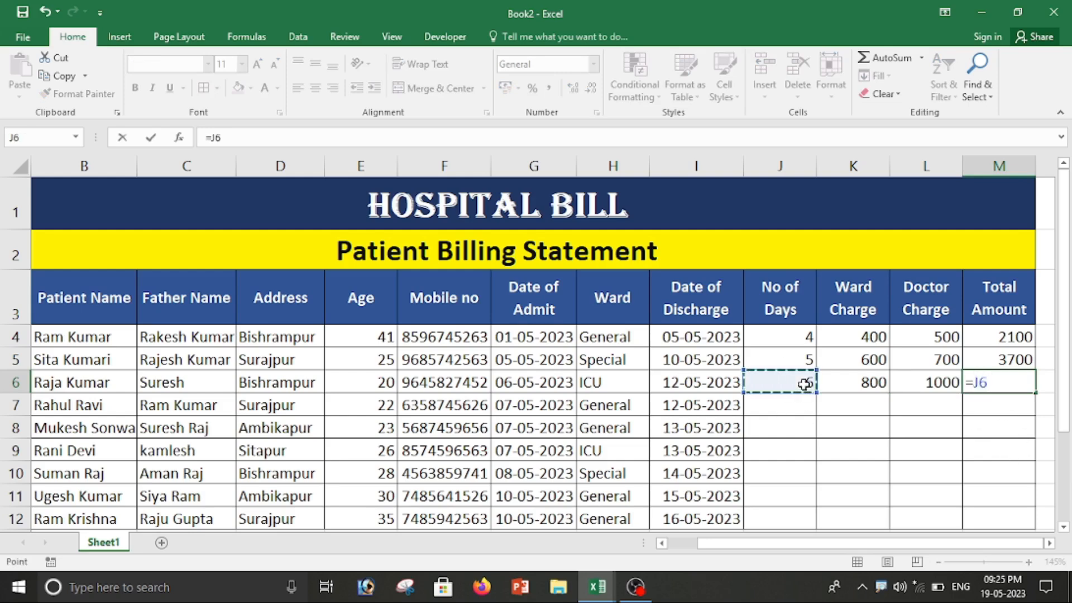
pyautogui.write('*')
pyautogui.click(866, 385)
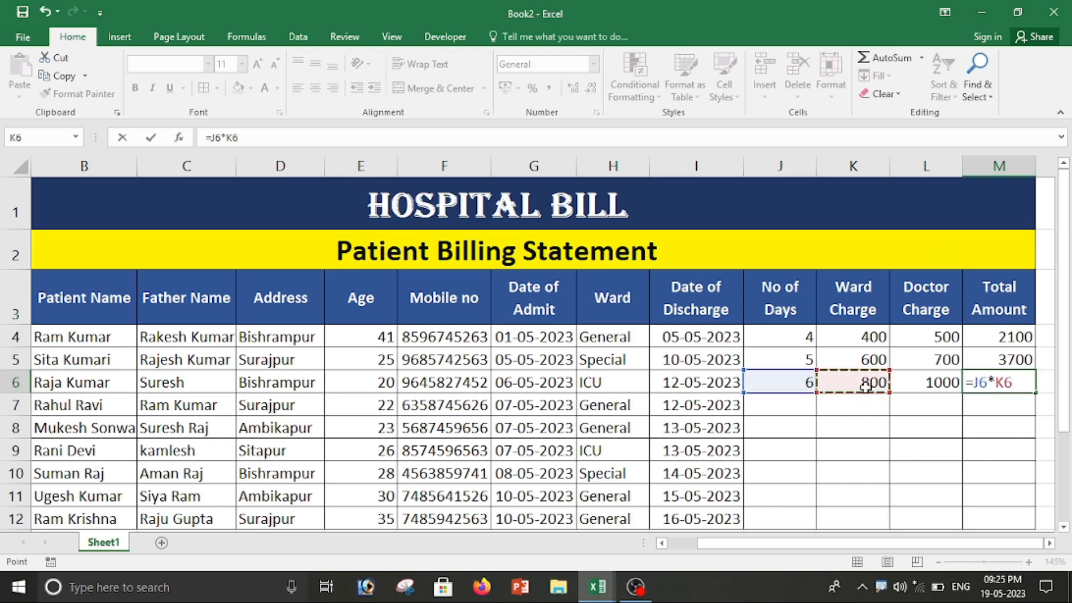
pyautogui.write('+')
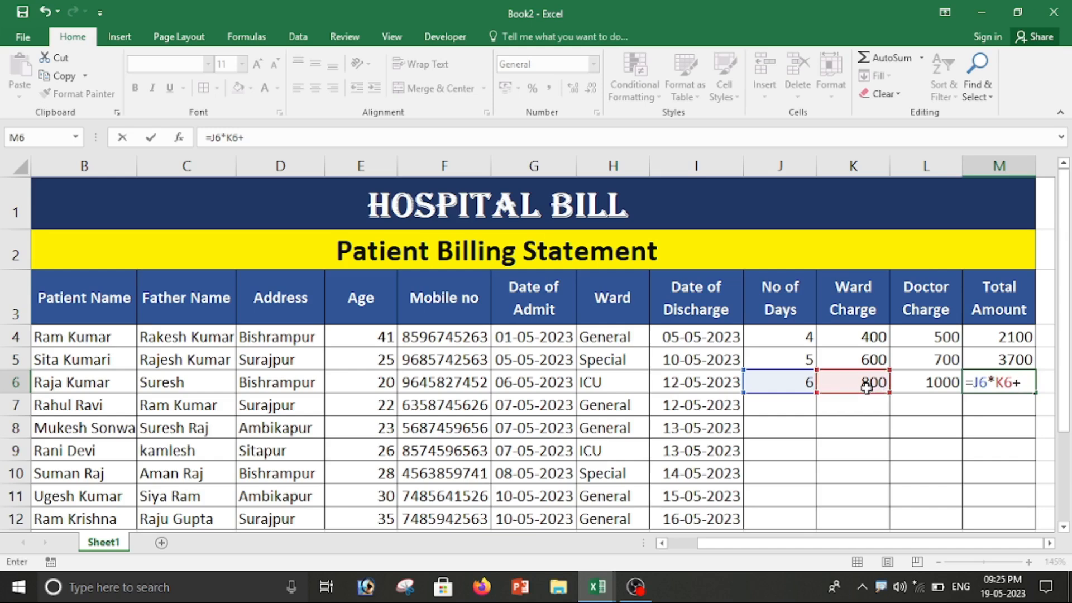
pyautogui.click(943, 385)
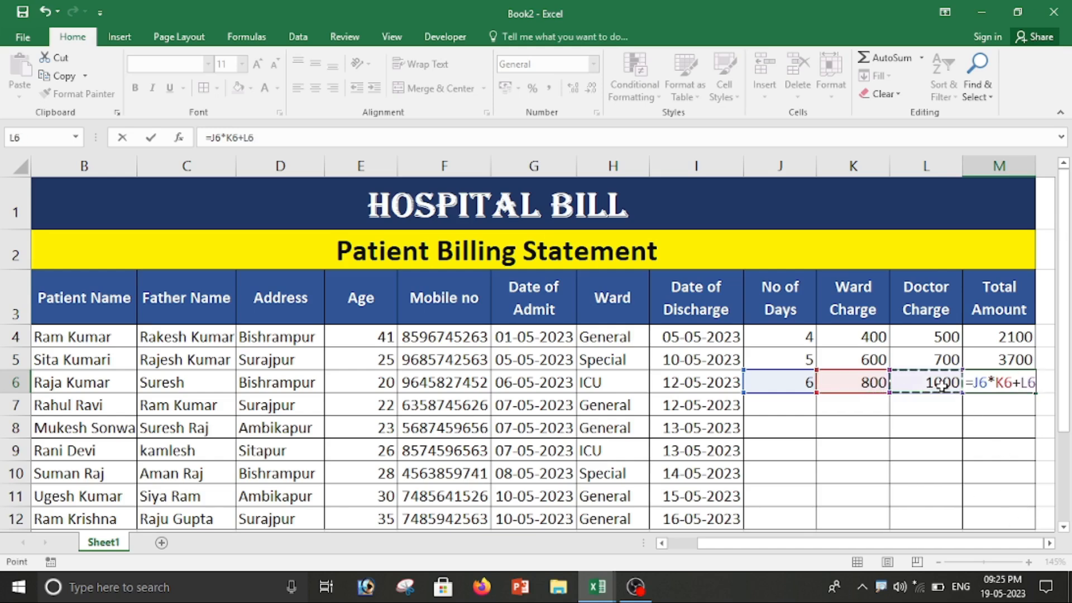
pyautogui.press('Return')
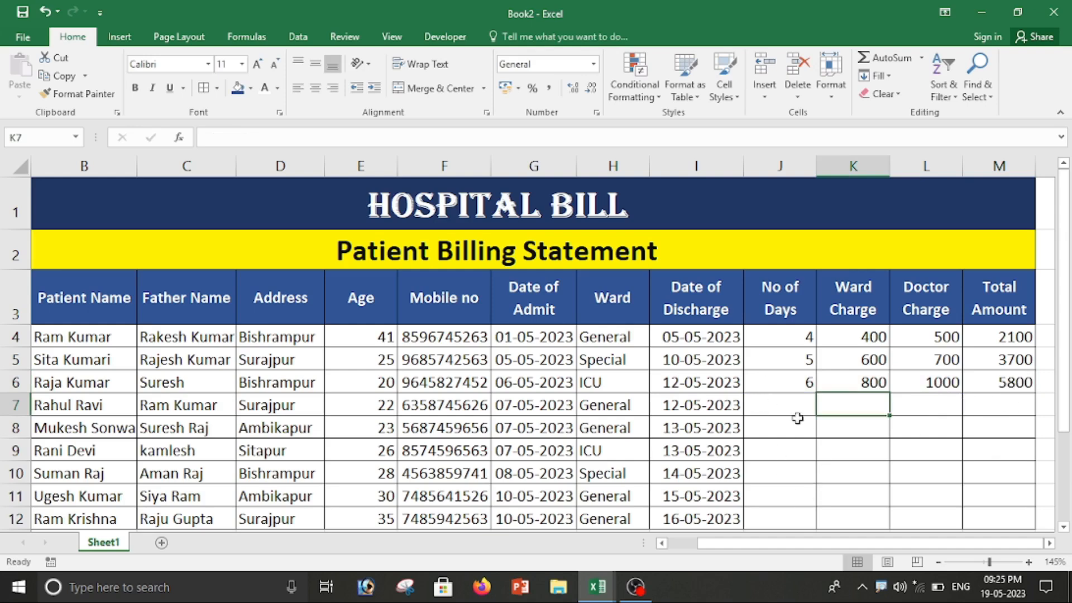
pyautogui.moveTo(793, 337); pyautogui.dragTo(788, 386)
# Step: Fill the No of Days formula down to row 12
pyautogui.doubleClick(815, 393)
pyautogui.scroll(-5, 821, 411)
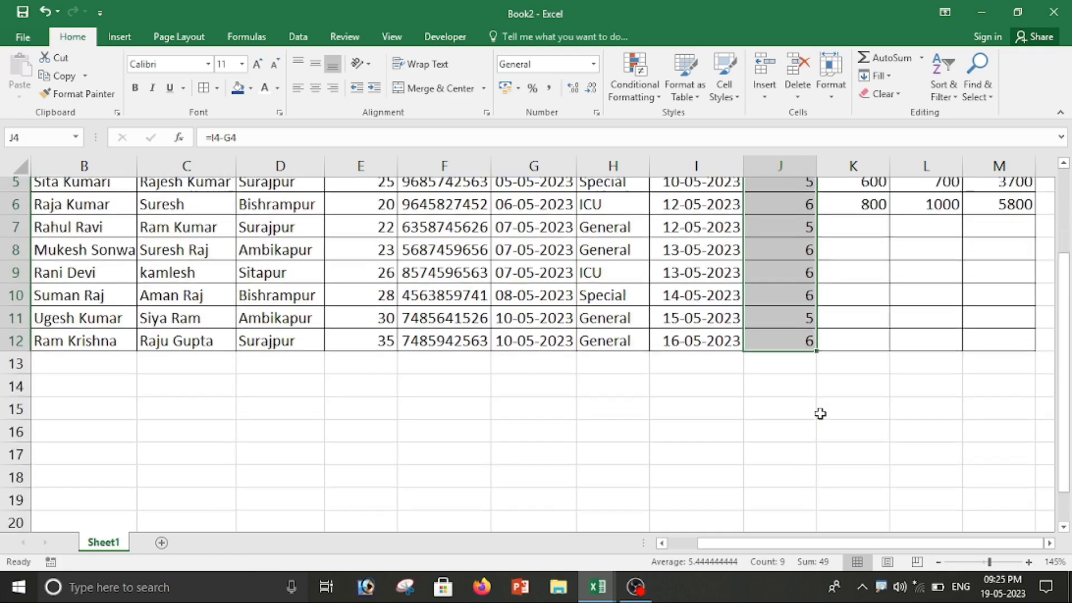
pyautogui.scroll(5, 820, 386)
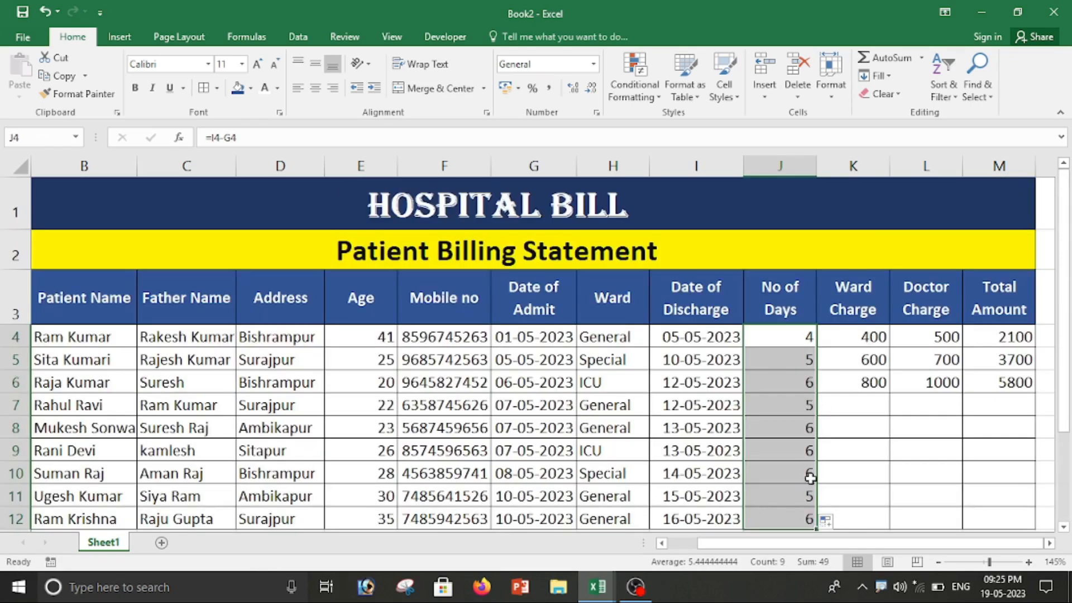
# Step: Enter ward charges 400, 400 and 800 in K7:K9
pyautogui.click(865, 402)
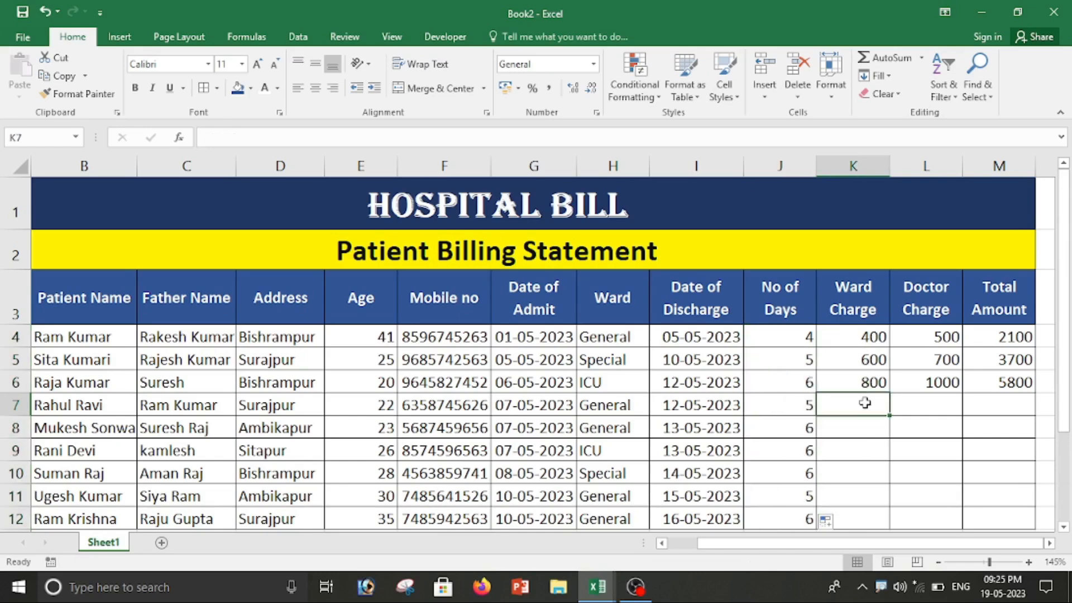
pyautogui.scroll(-3, 865, 402)
pyautogui.scroll(3, 865, 403)
pyautogui.write('400')
pyautogui.press('Return')
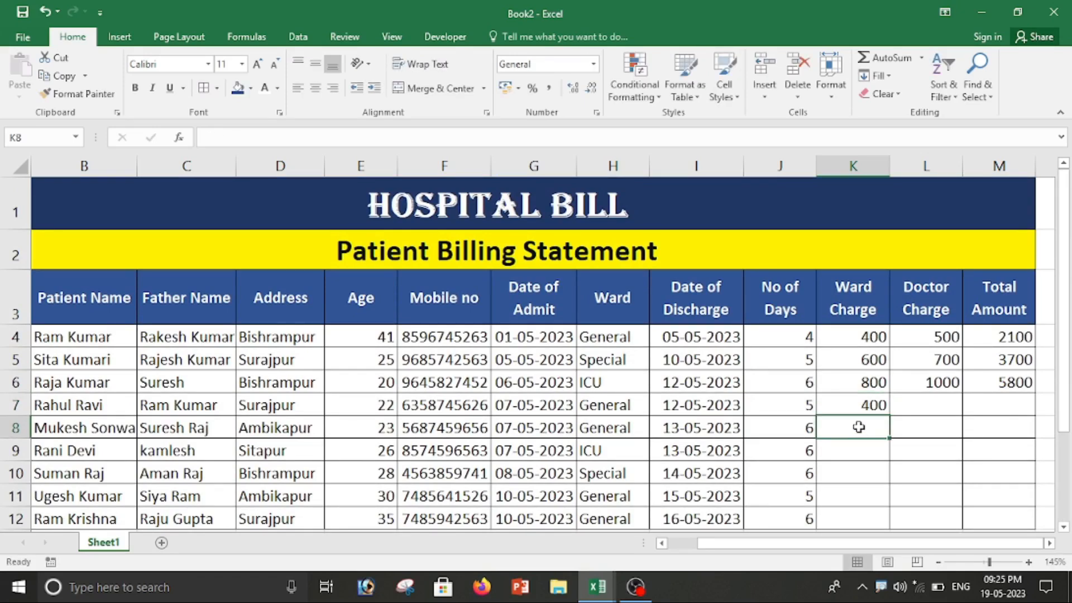
pyautogui.write('400')
pyautogui.press('Return')
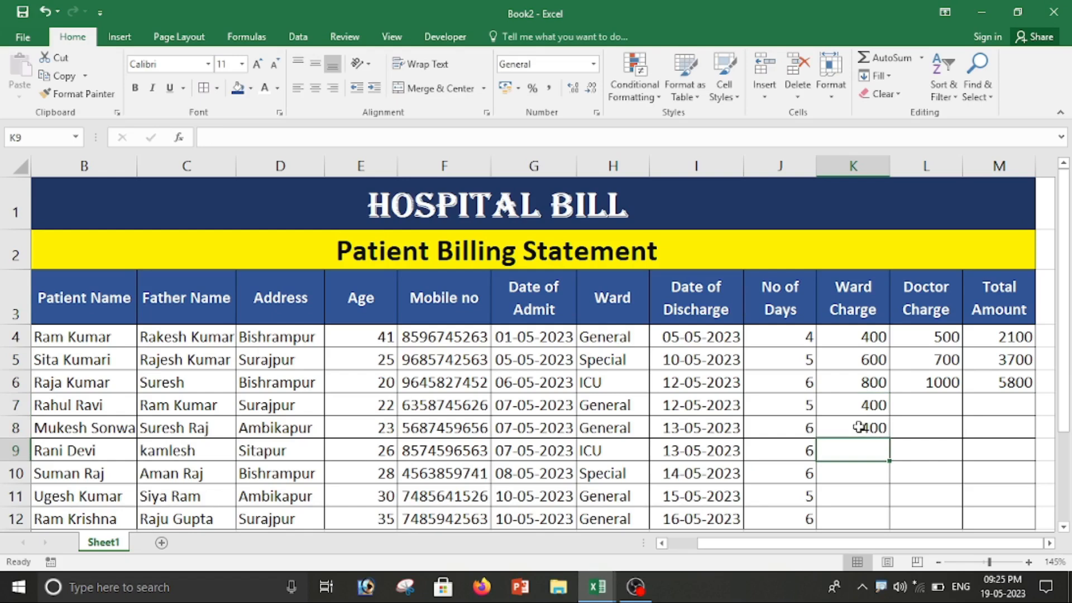
pyautogui.write('800')
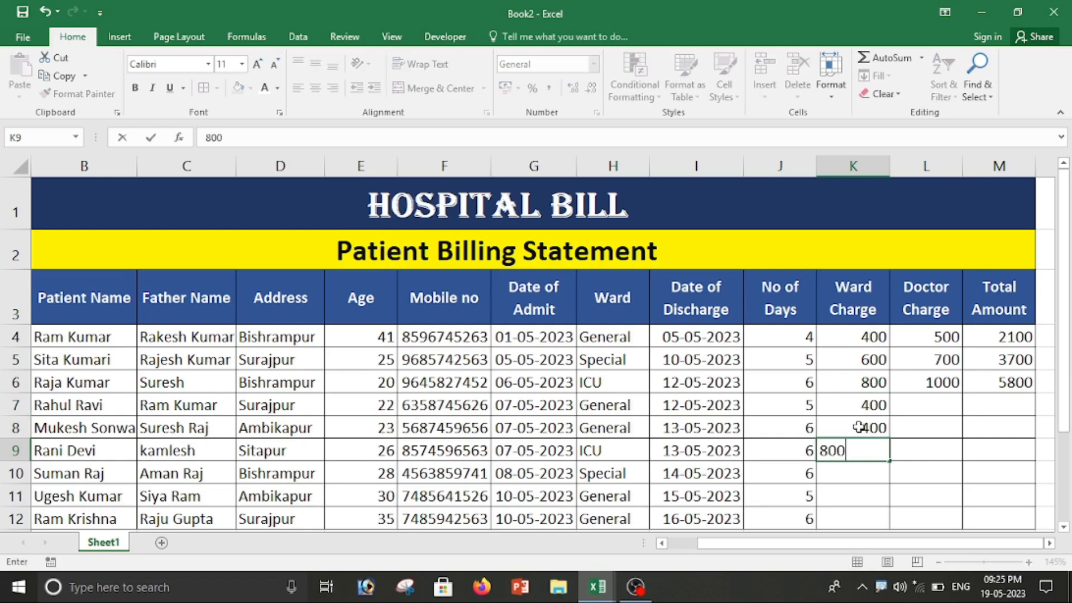
pyautogui.press('Return')
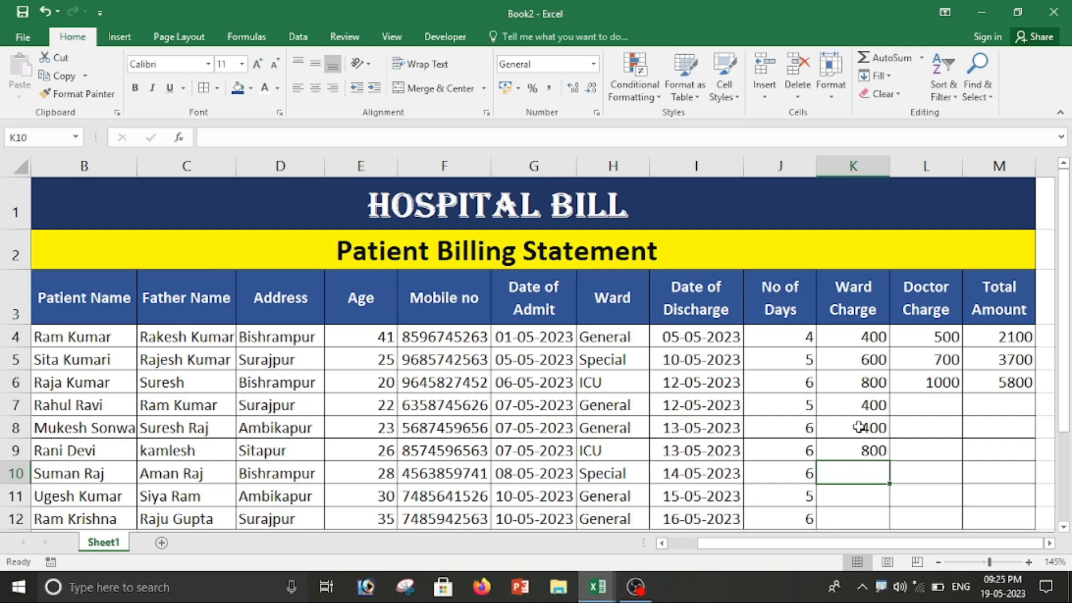
# Step: Enter ward charges 600, 400 and 400 in K10:K12
pyautogui.write('600')
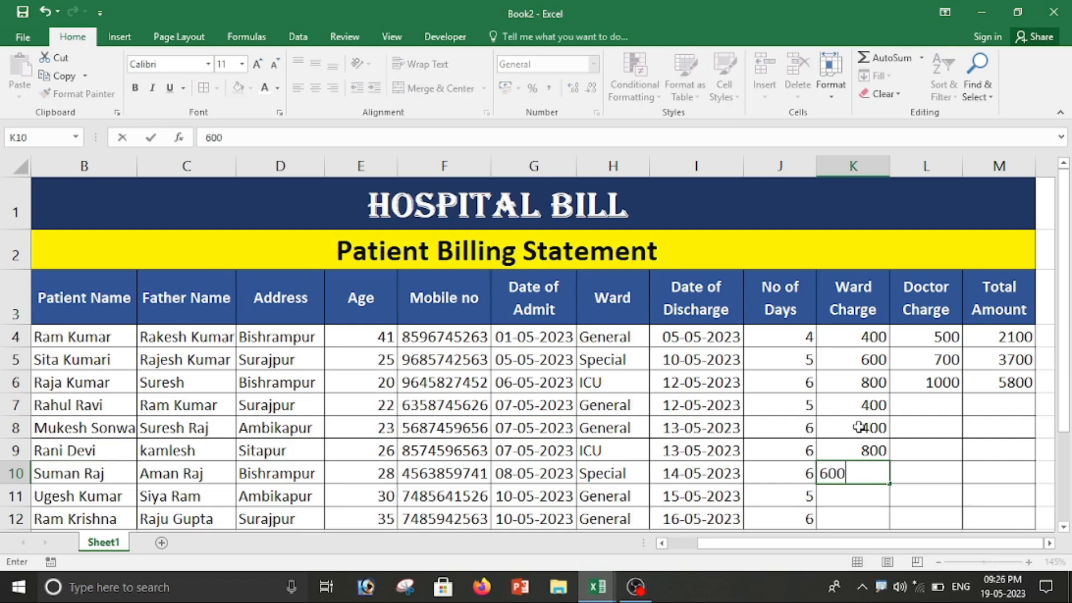
pyautogui.press('Return')
pyautogui.write('400')
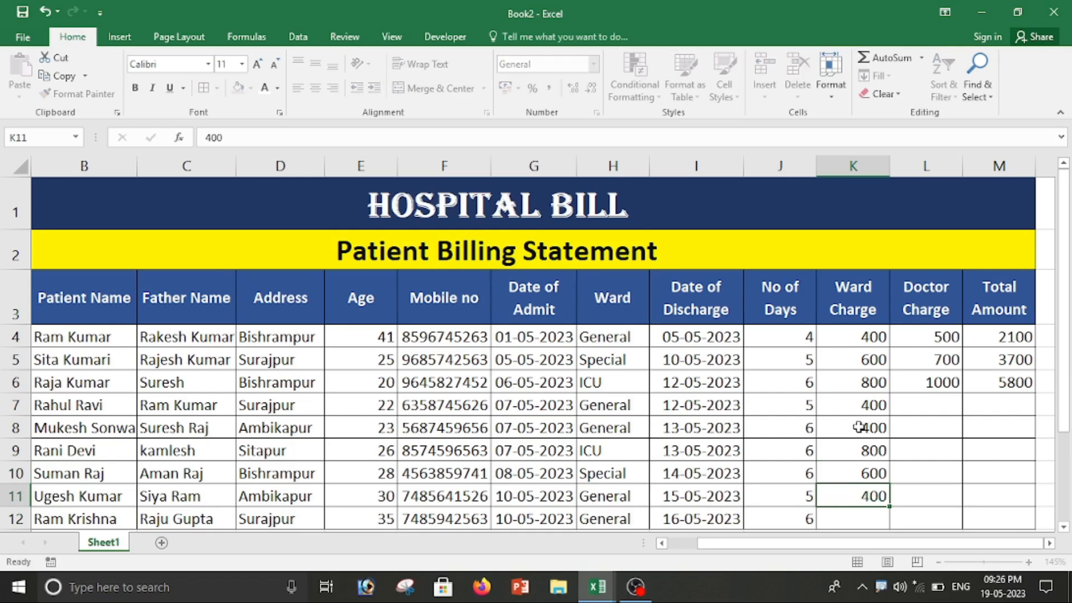
pyautogui.press('Return')
pyautogui.write('400')
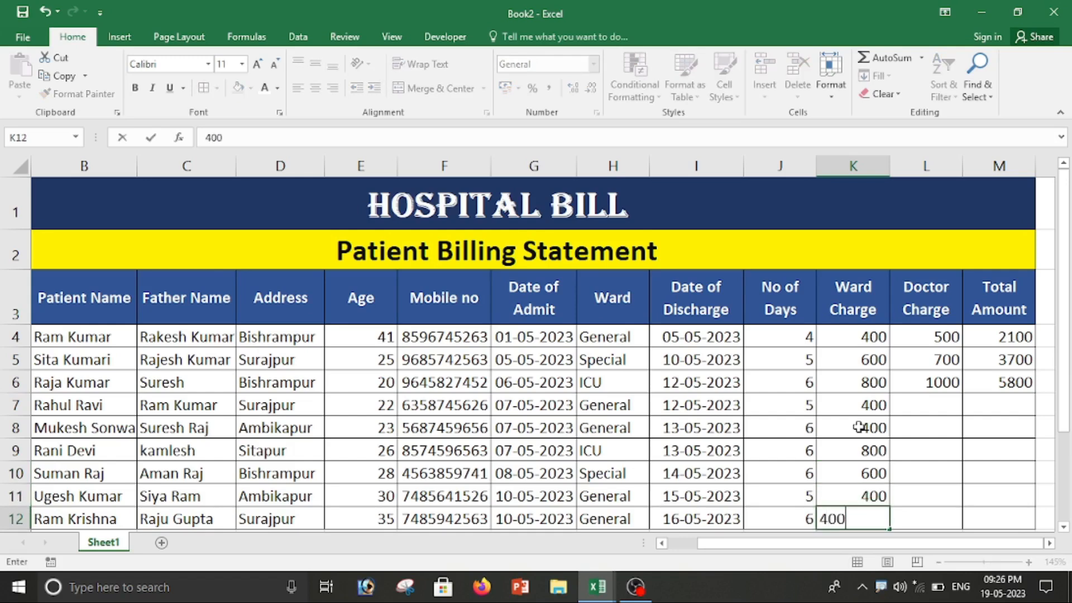
pyautogui.press('Return')
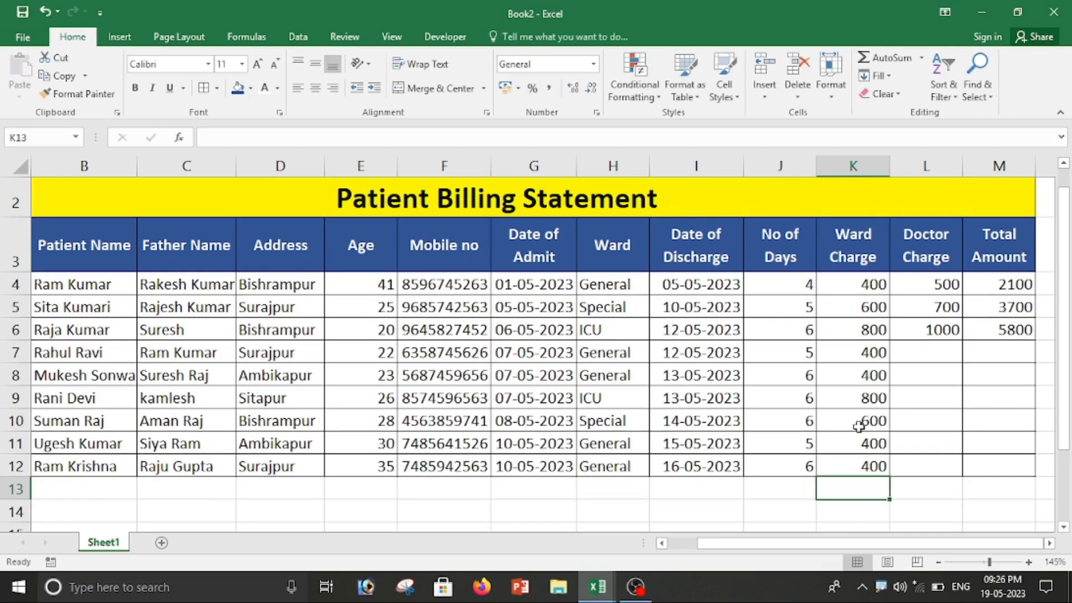
# Step: Enter doctor charges 500, 500 and 1000 in L7:L9
pyautogui.click(930, 353)
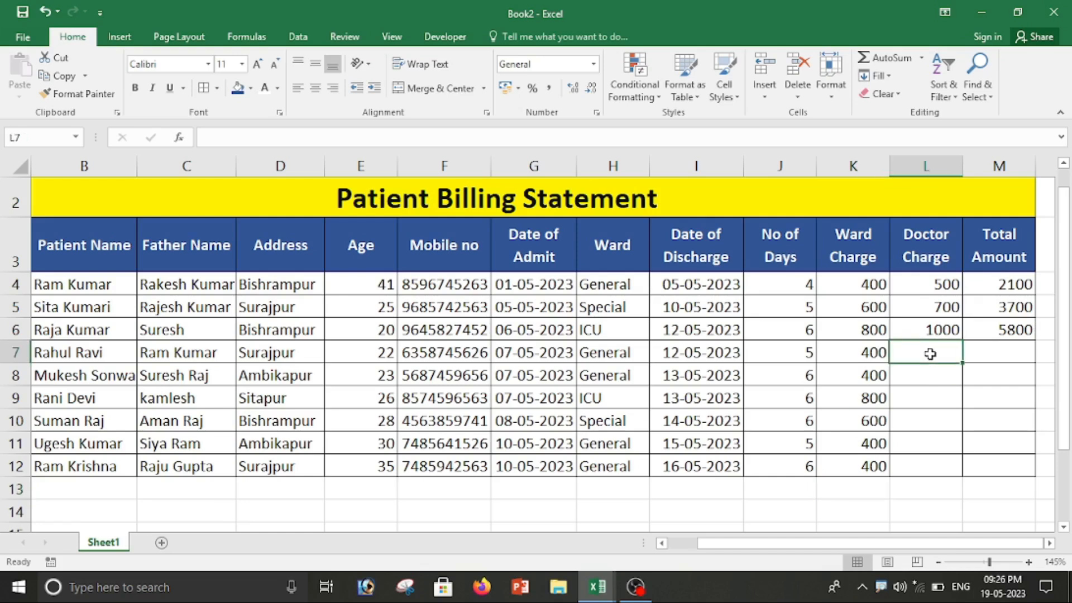
pyautogui.write('500')
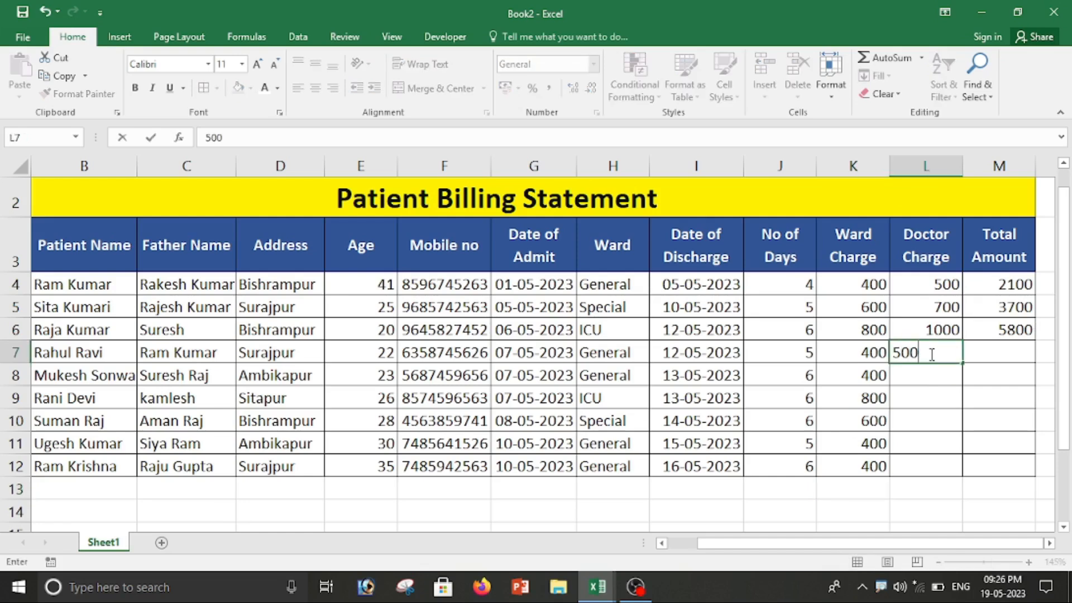
pyautogui.press('Return')
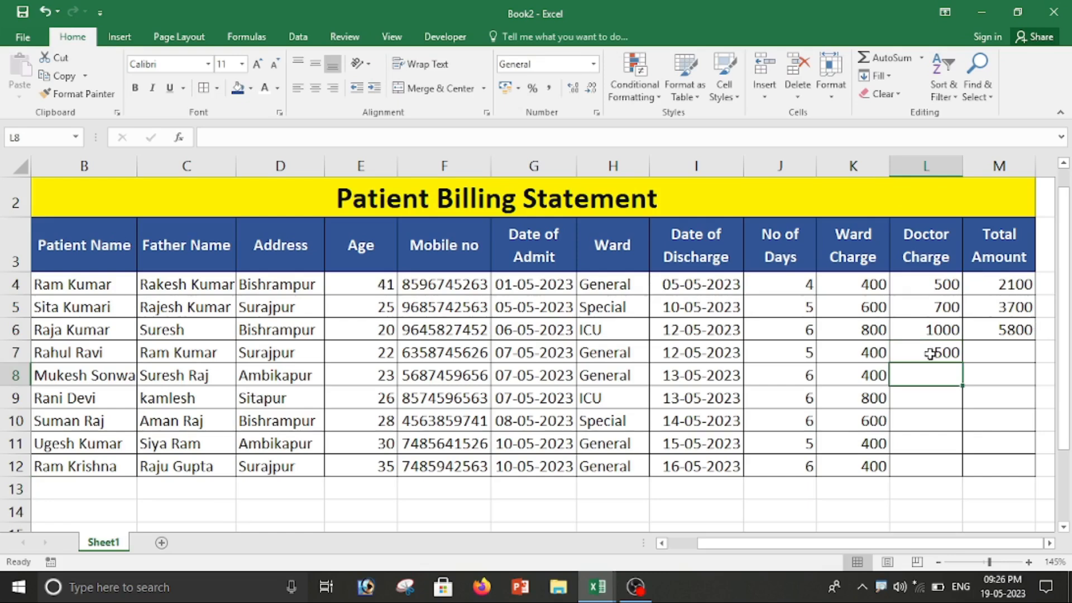
pyautogui.write('500')
pyautogui.press('Return')
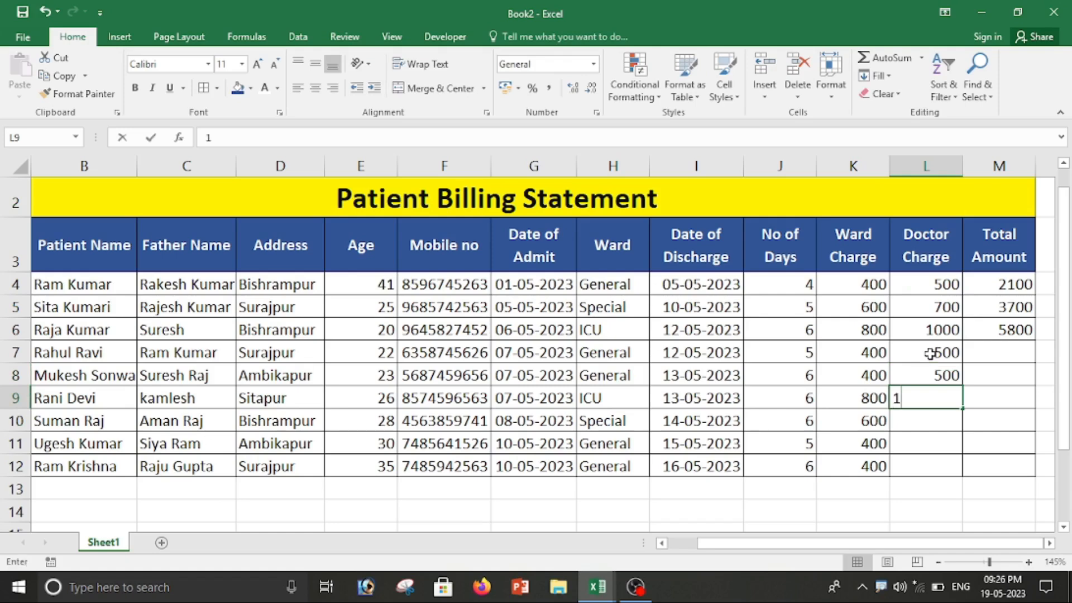
pyautogui.write('100')
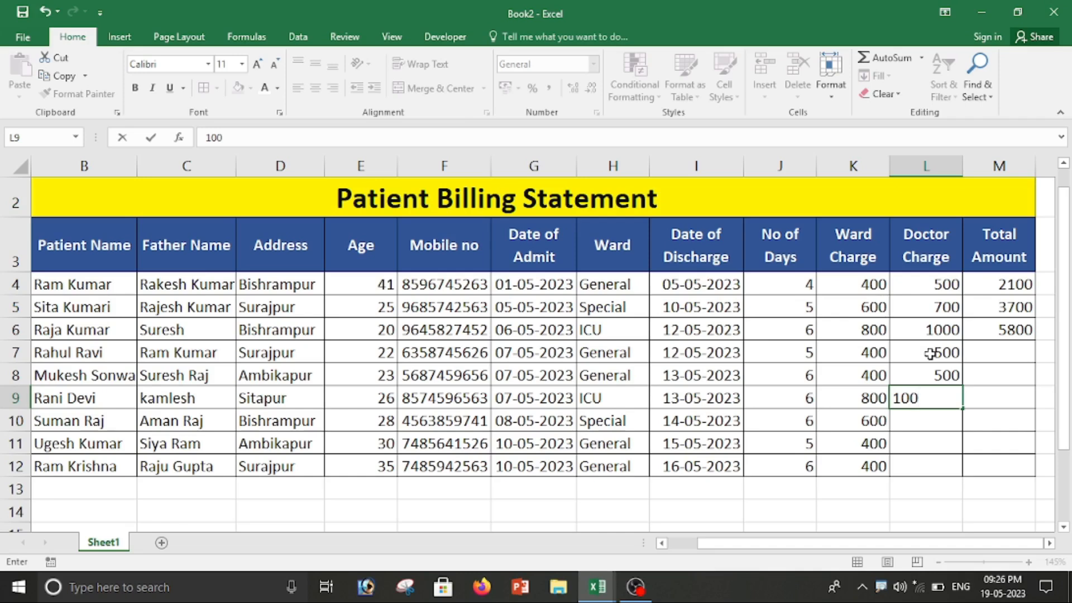
pyautogui.write('0')
pyautogui.press('Return')
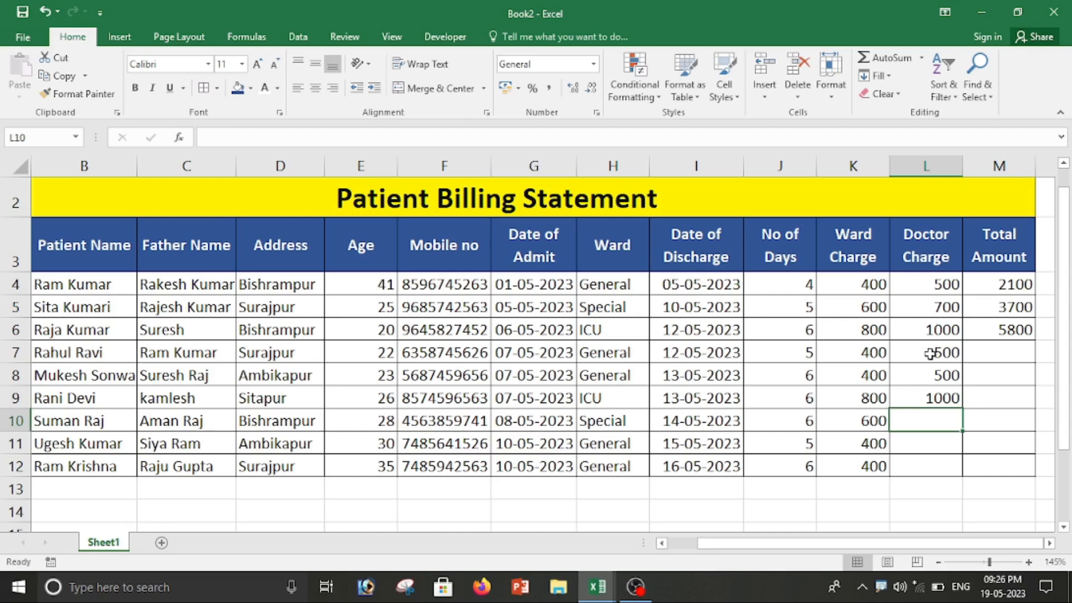
# Step: Enter doctor charges 700, 500 and 500 in L10:L12, correcting a mistyped 400
pyautogui.write('700')
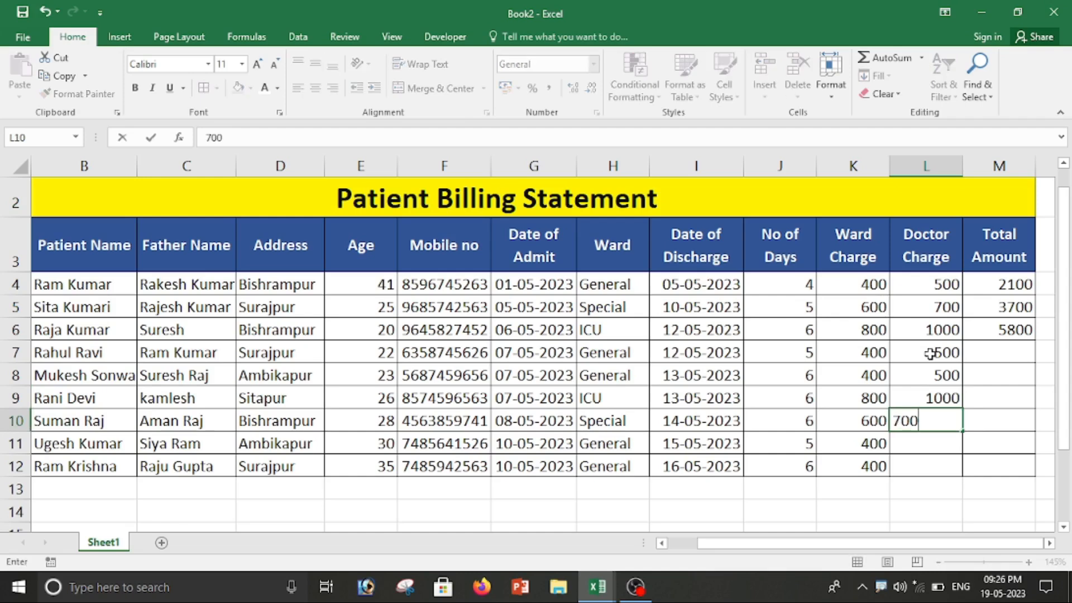
pyautogui.press('Return')
pyautogui.write('400')
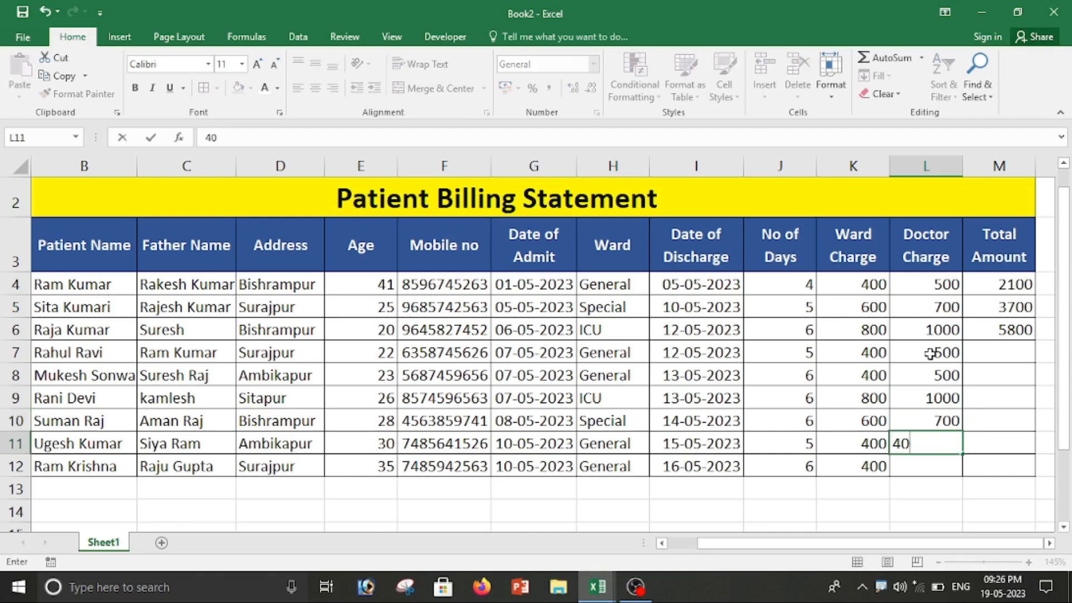
pyautogui.press('BackSpace')
pyautogui.press('BackSpace')
pyautogui.press('BackSpace')
pyautogui.write('500')
pyautogui.press('Return')
pyautogui.write('500')
pyautogui.press('Return')
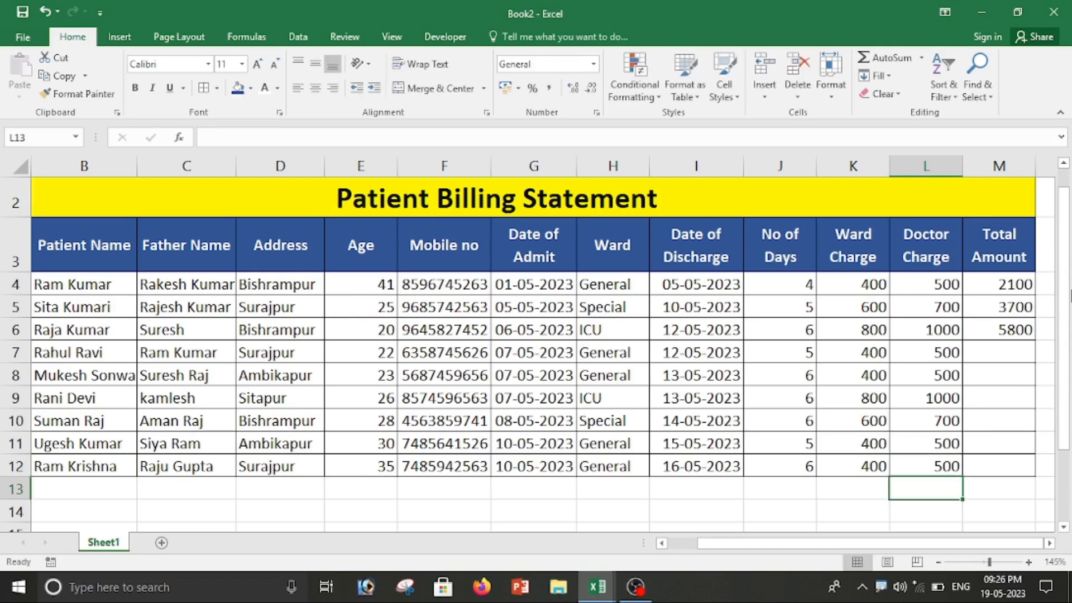
# Step: Copy the Total Amount formula from M4:M6 down to M12
pyautogui.moveTo(1008, 292); pyautogui.dragTo(1020, 334)
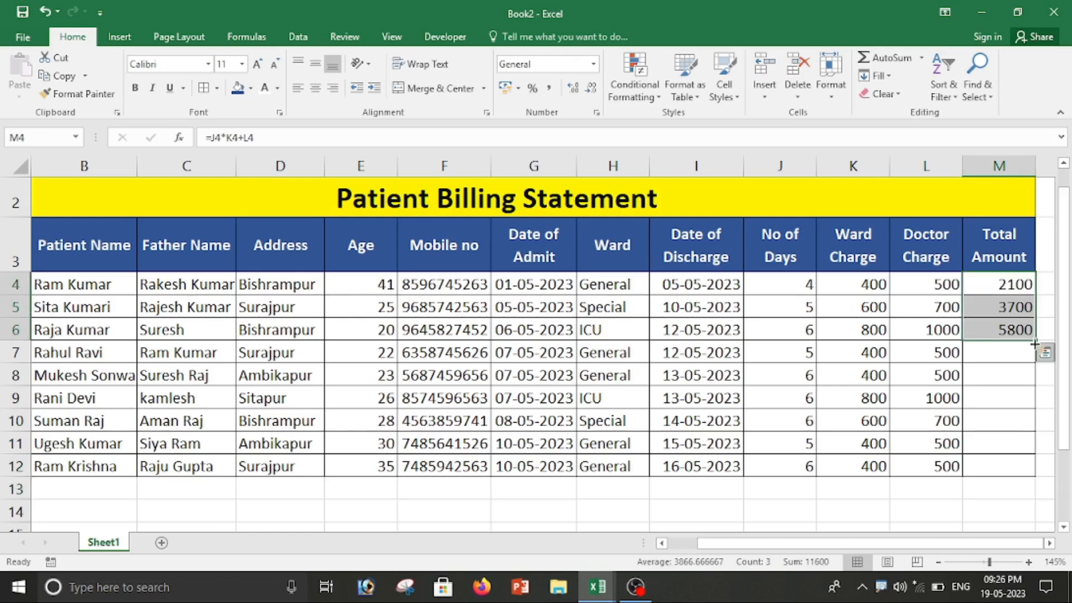
pyautogui.doubleClick(1033, 340)
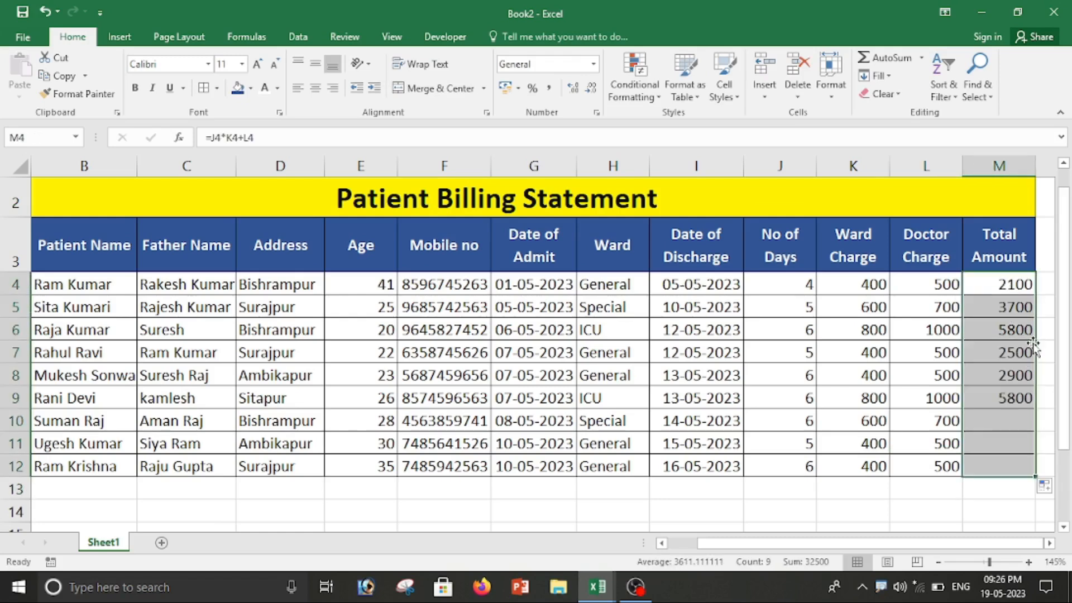
pyautogui.click(1008, 489)
# Step: Select the No of Days values J4:J12
pyautogui.click(805, 466)
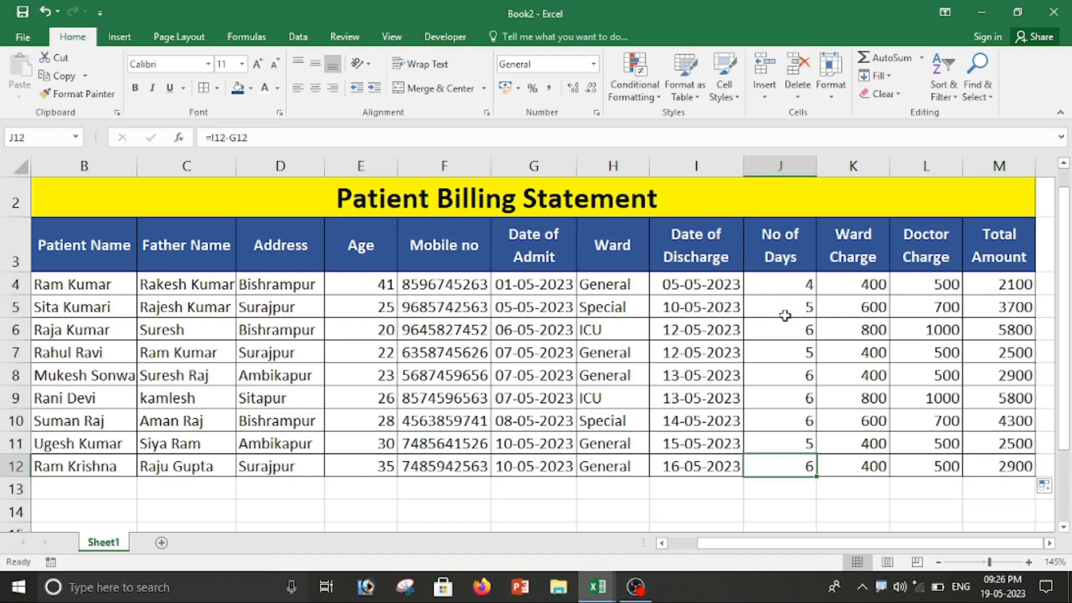
pyautogui.moveTo(785, 284); pyautogui.dragTo(782, 453)
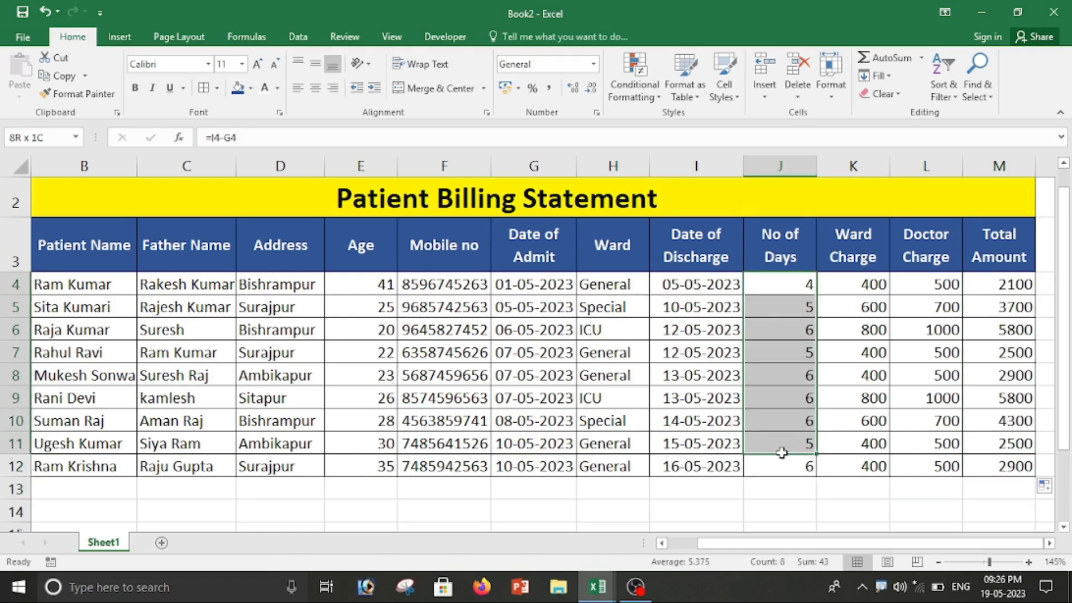
pyautogui.click(782, 510)
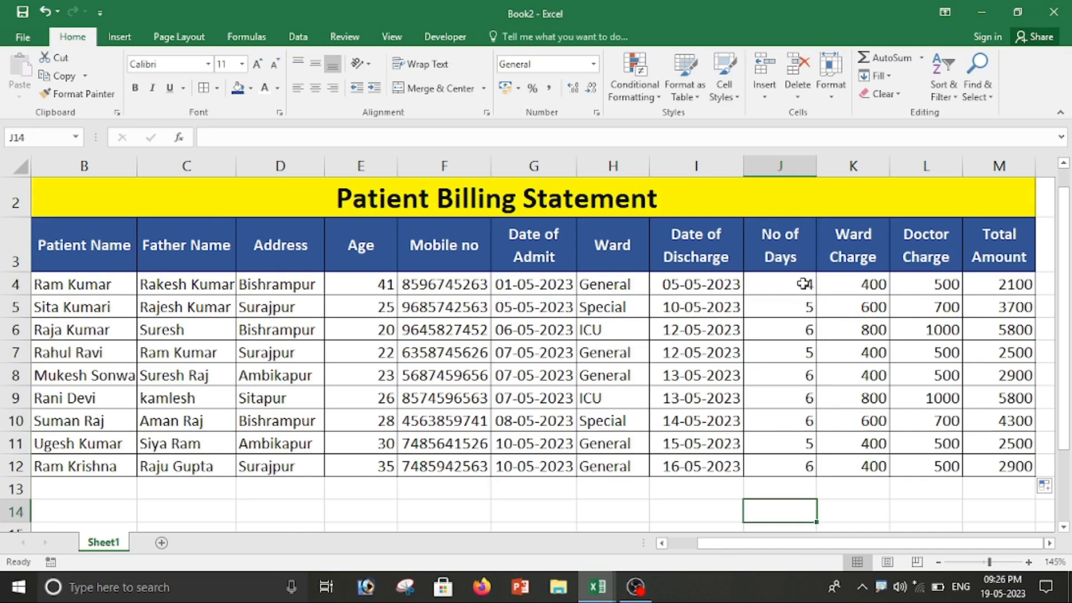
pyautogui.moveTo(783, 283); pyautogui.dragTo(790, 465)
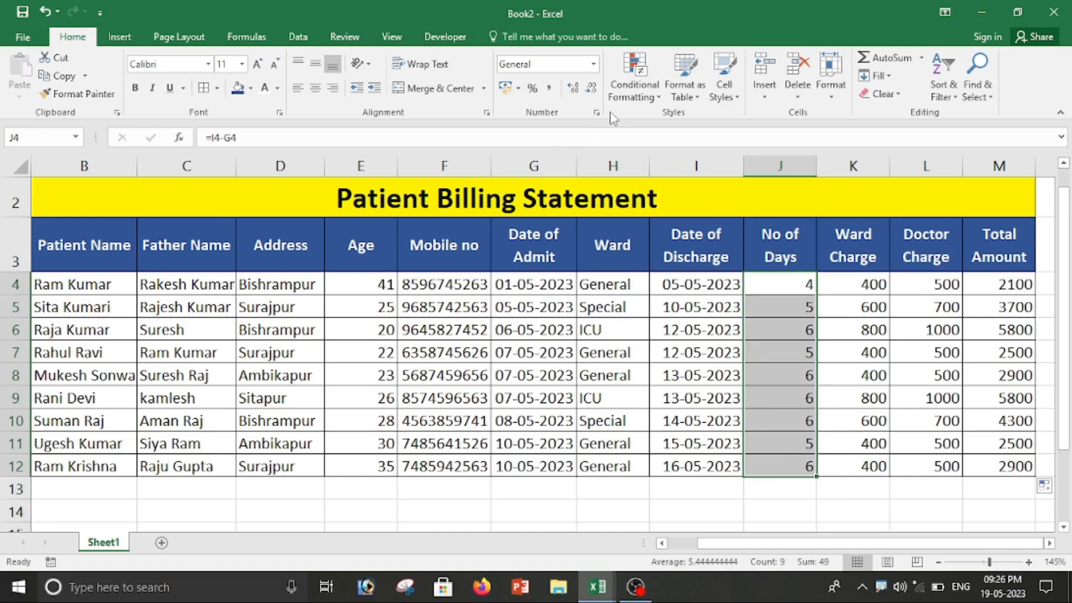
# Step: Apply the custom number format # "Days" to J4:J12
pyautogui.click(598, 113)
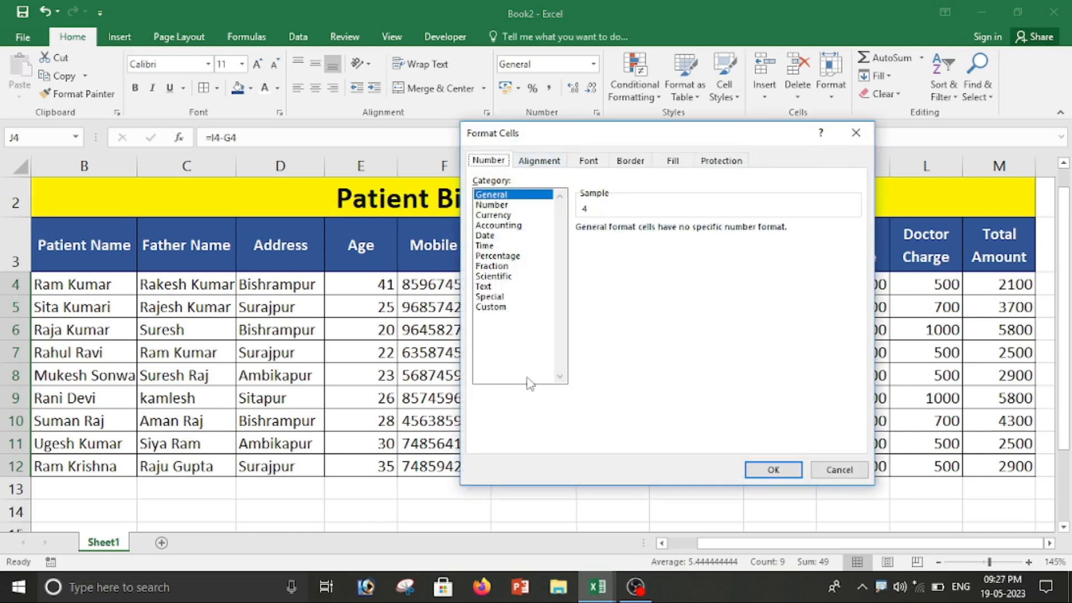
pyautogui.click(500, 308)
pyautogui.doubleClick(620, 241)
pyautogui.press('BackSpace')
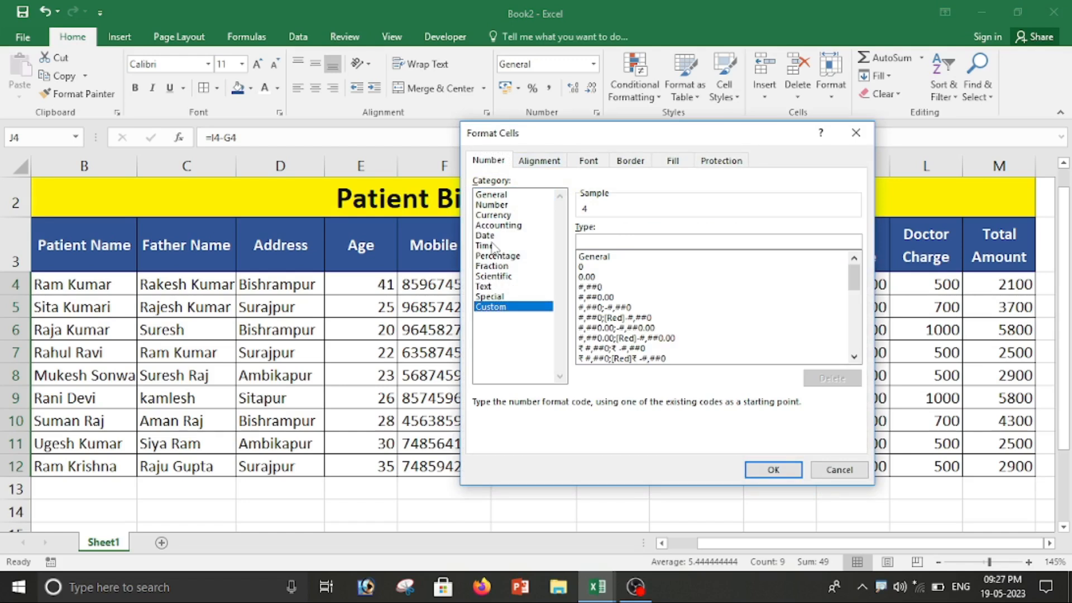
pyautogui.write('# "Days')
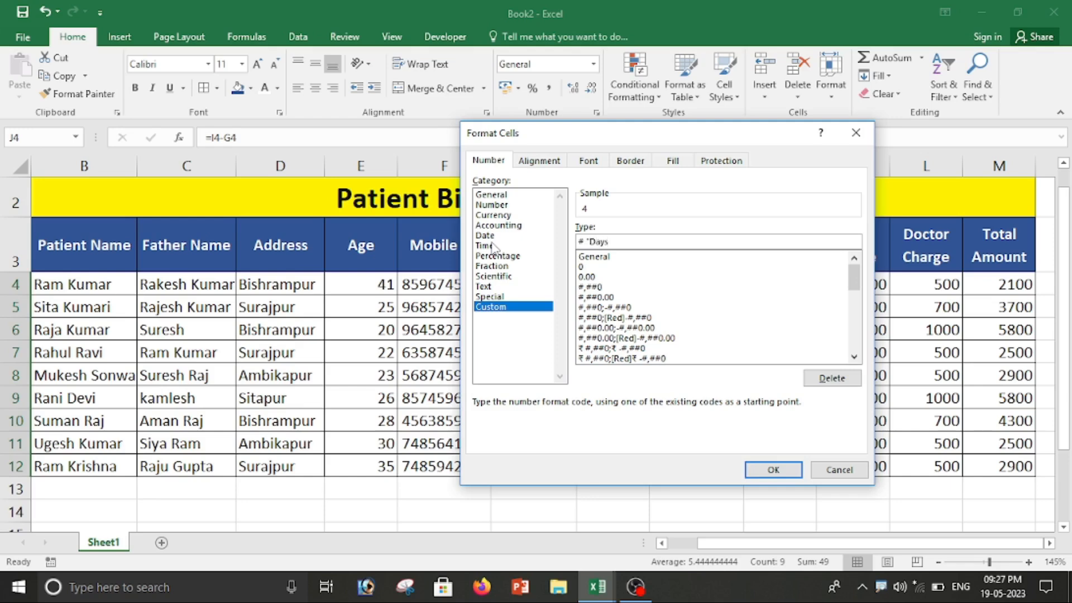
pyautogui.click(773, 469)
pyautogui.click(782, 504)
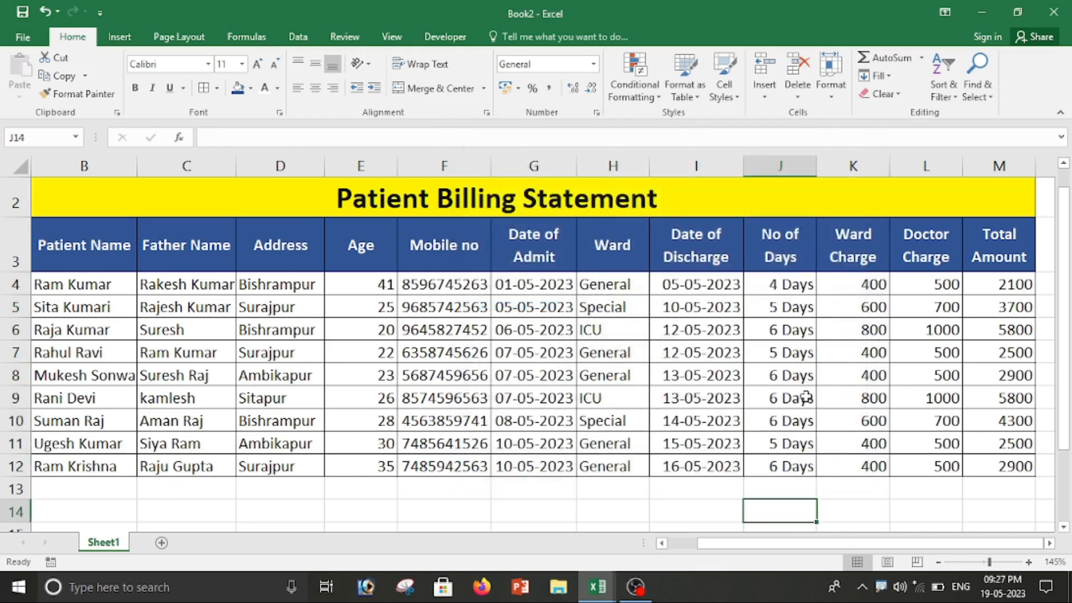
# Step: Format totals M4:M12 as ₹ English (India) accounting values
pyautogui.moveTo(986, 284); pyautogui.dragTo(997, 449)
pyautogui.click(994, 503)
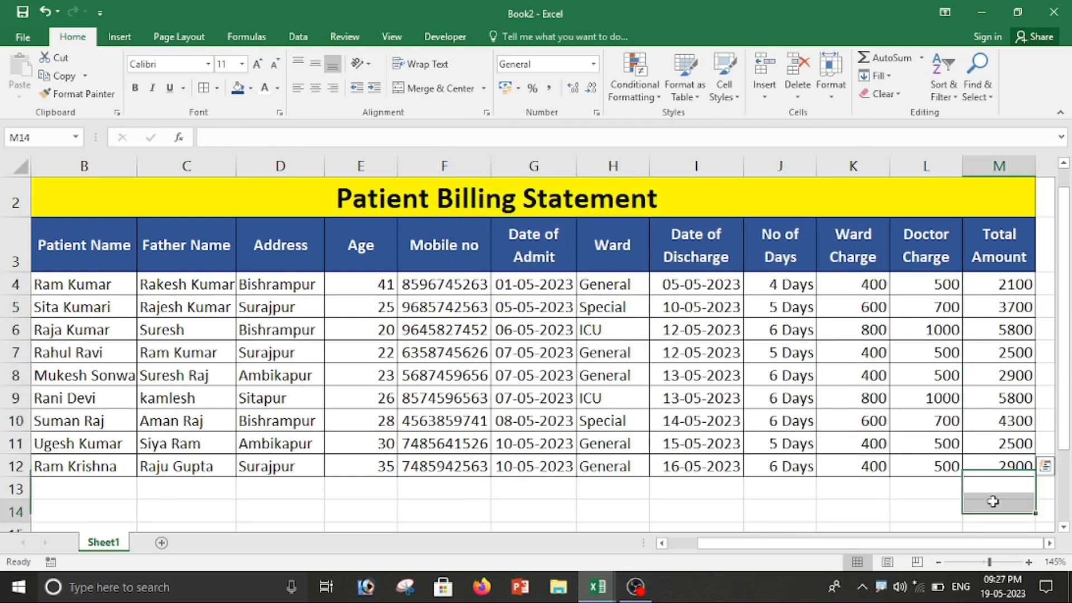
pyautogui.click(1000, 286)
pyautogui.moveTo(997, 334); pyautogui.dragTo(999, 467)
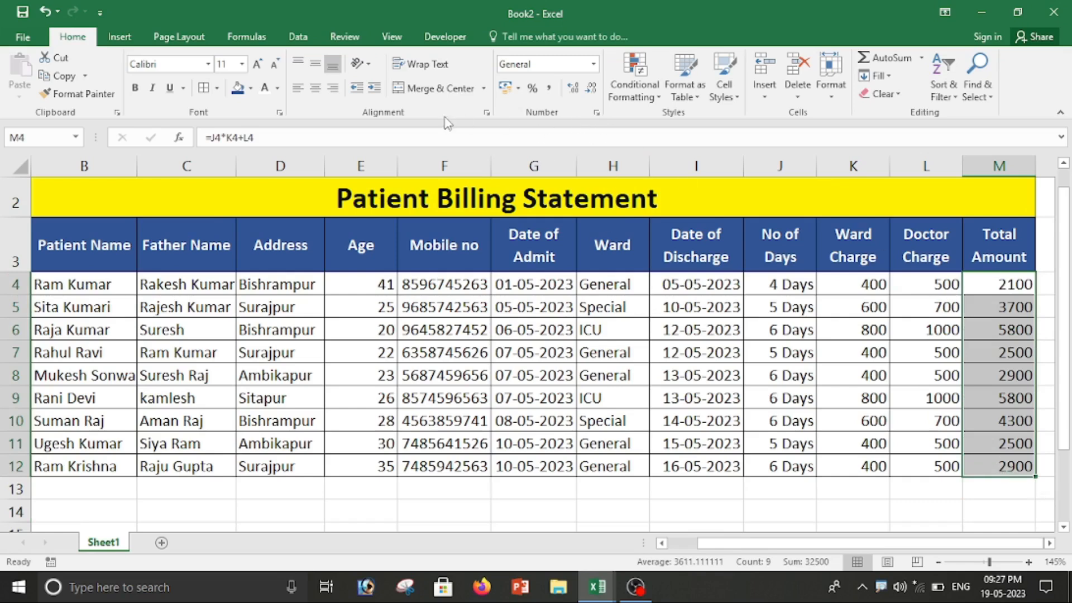
pyautogui.click(519, 89)
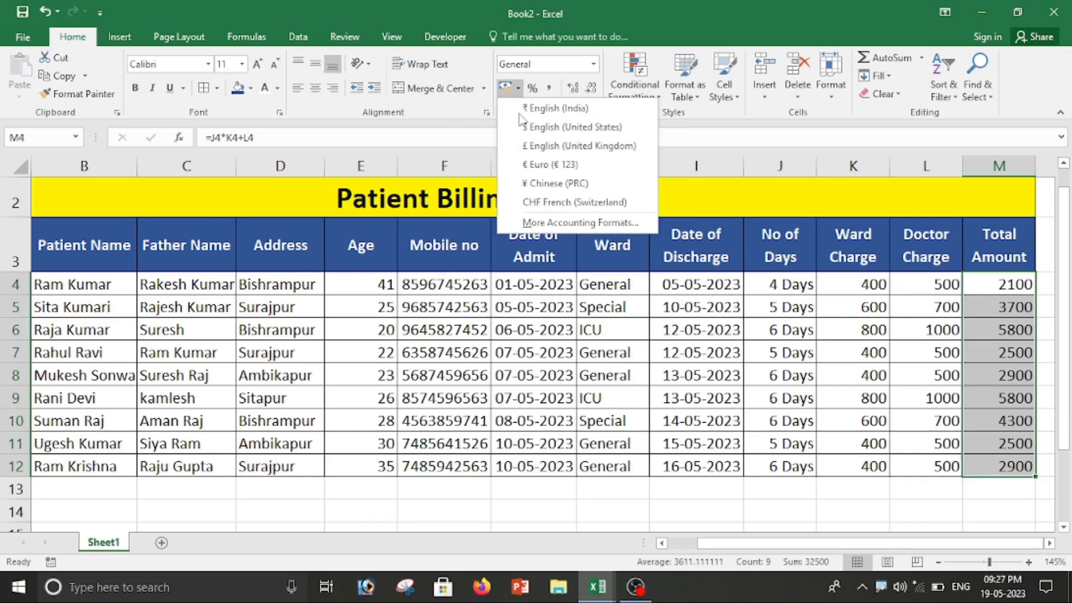
pyautogui.click(542, 111)
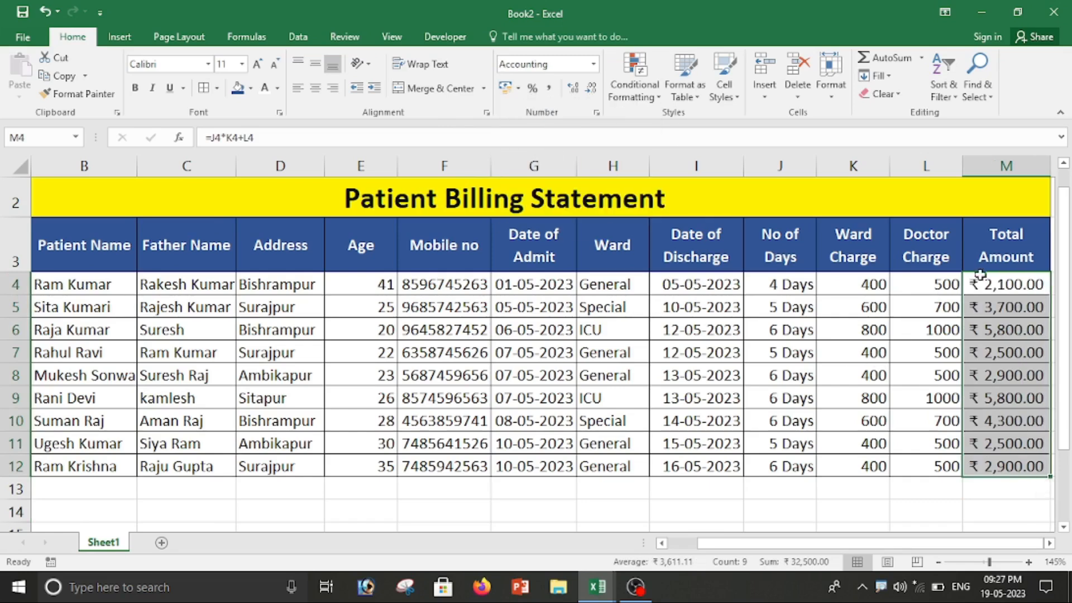
pyautogui.click(948, 517)
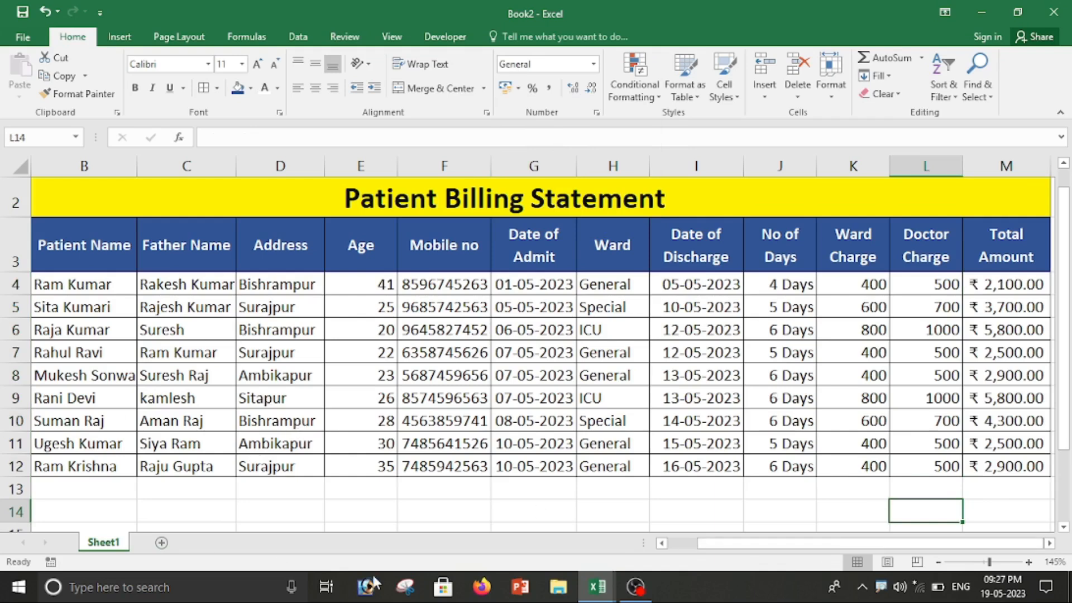
# Step: Fill Patient ID cells A4:A12 red with white text
pyautogui.hscroll(-1, 115, 500)
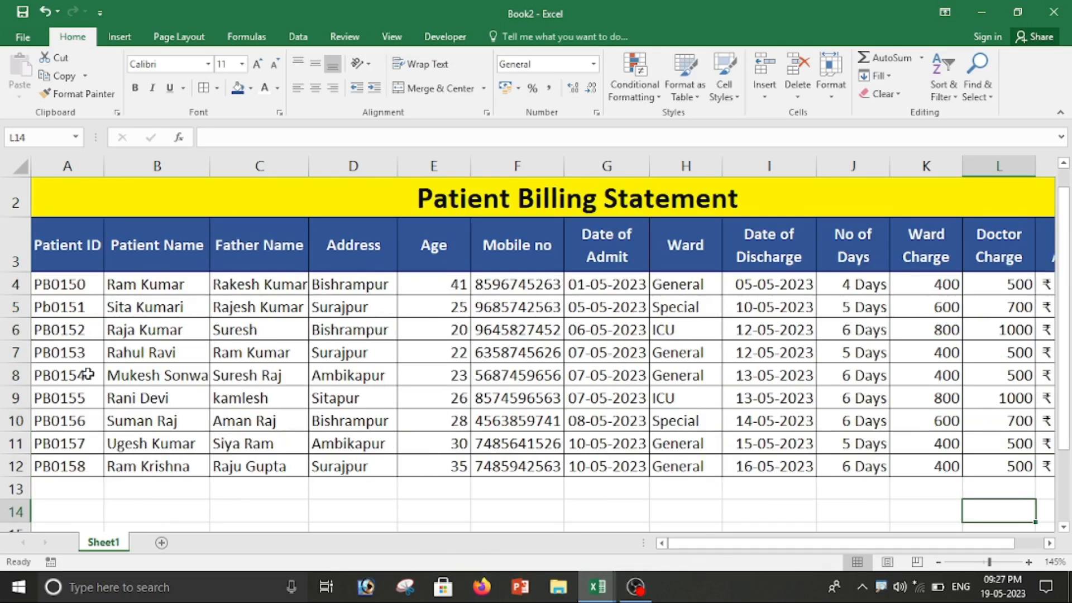
pyautogui.click(67, 284)
pyautogui.moveTo(71, 282); pyautogui.dragTo(72, 467)
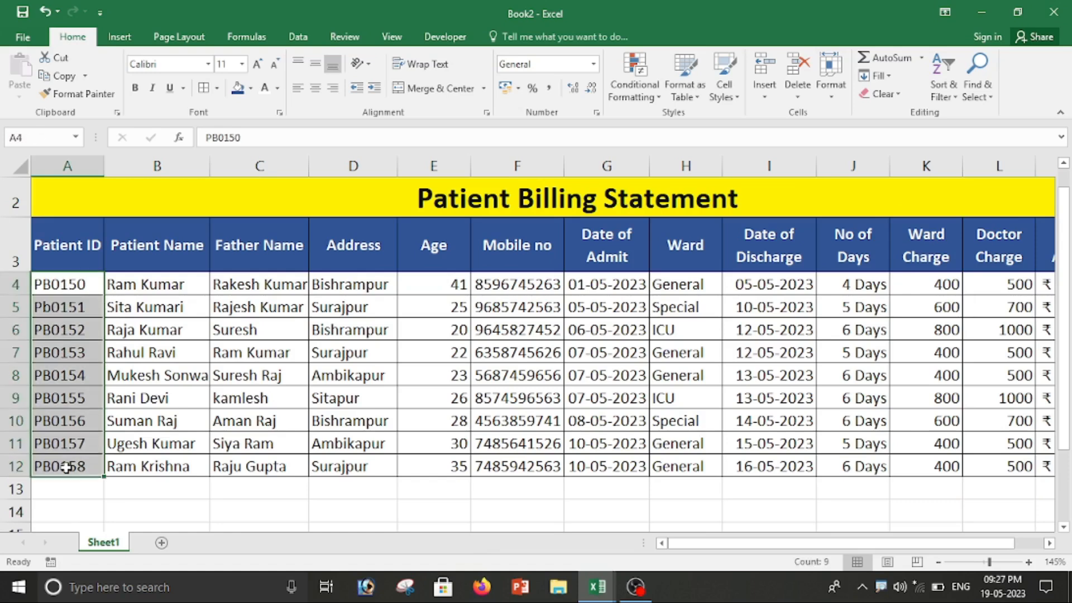
pyautogui.click(252, 88)
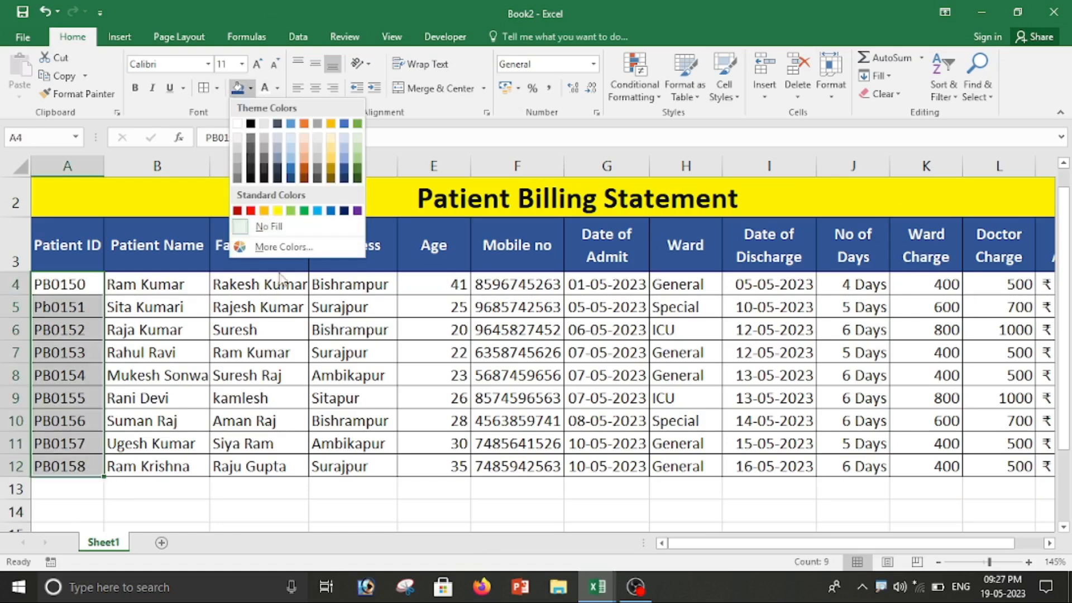
pyautogui.click(256, 223)
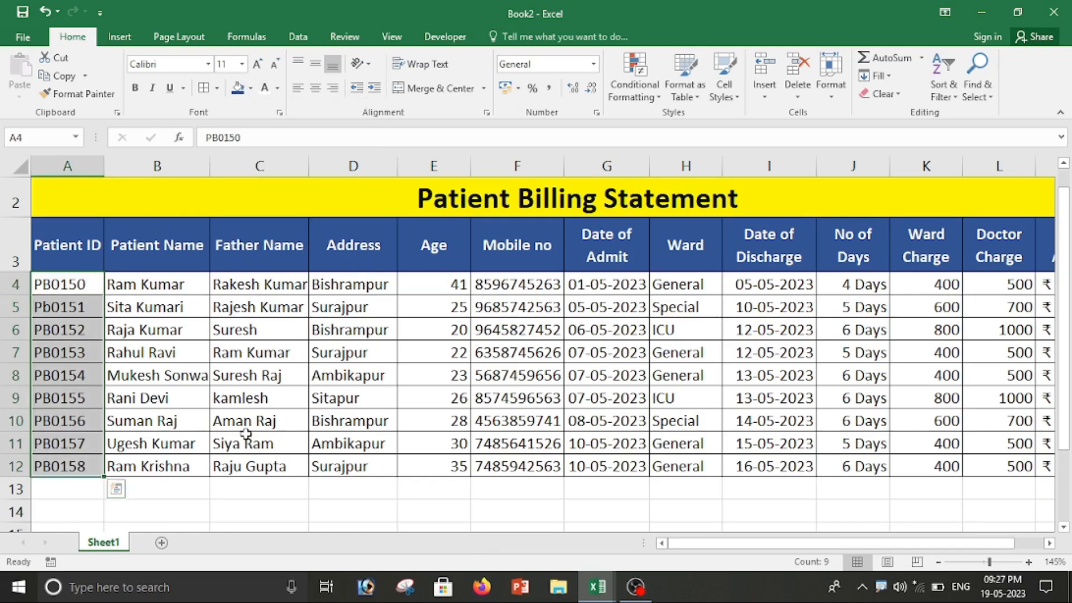
pyautogui.click(88, 282)
pyautogui.moveTo(58, 282); pyautogui.dragTo(70, 459)
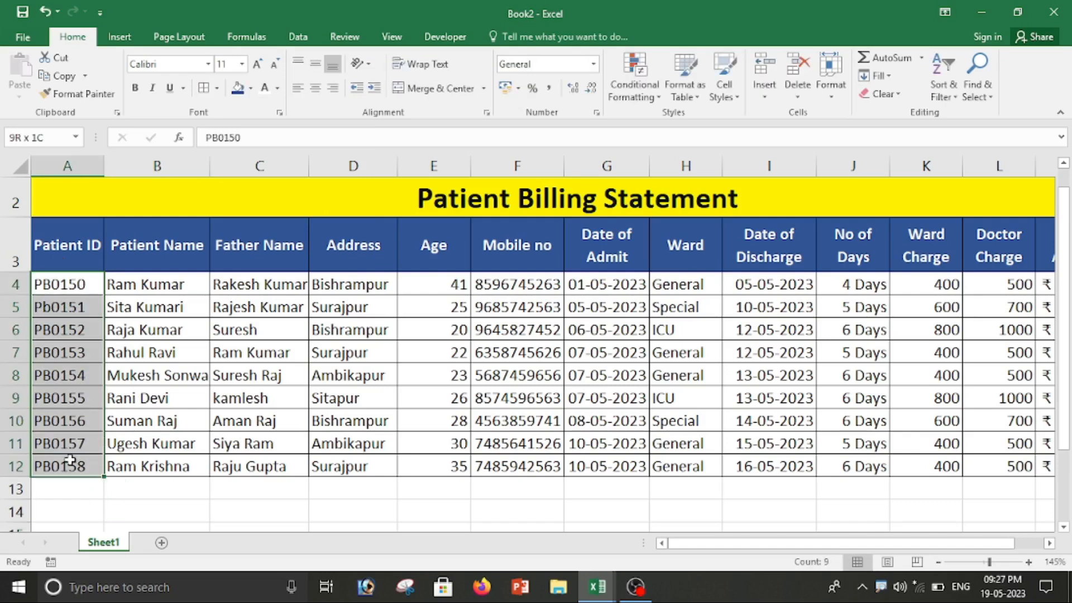
pyautogui.click(251, 89)
pyautogui.click(250, 211)
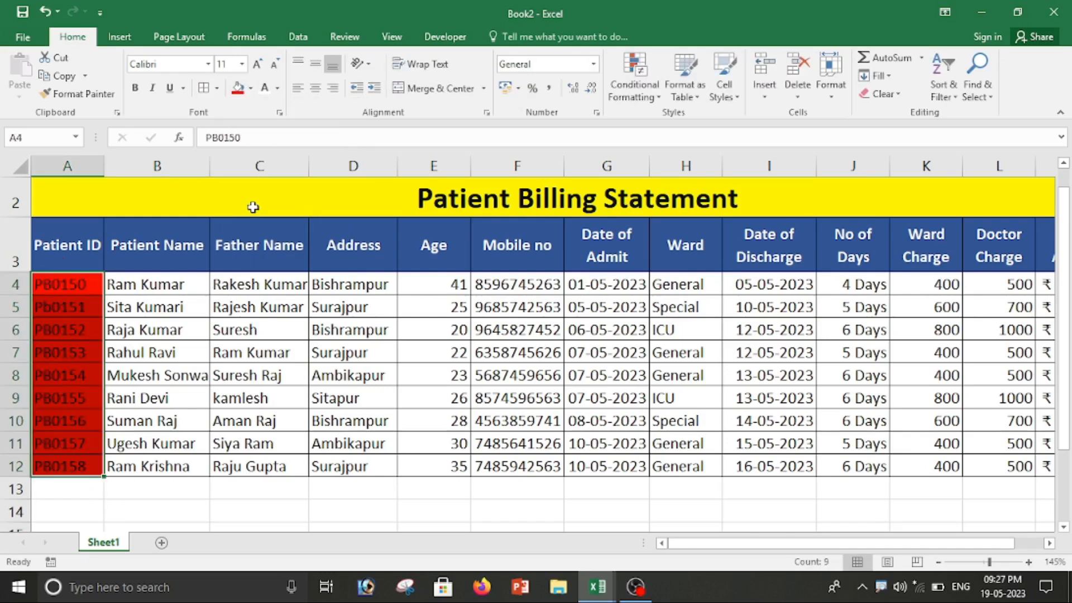
pyautogui.click(265, 93)
pyautogui.click(259, 444)
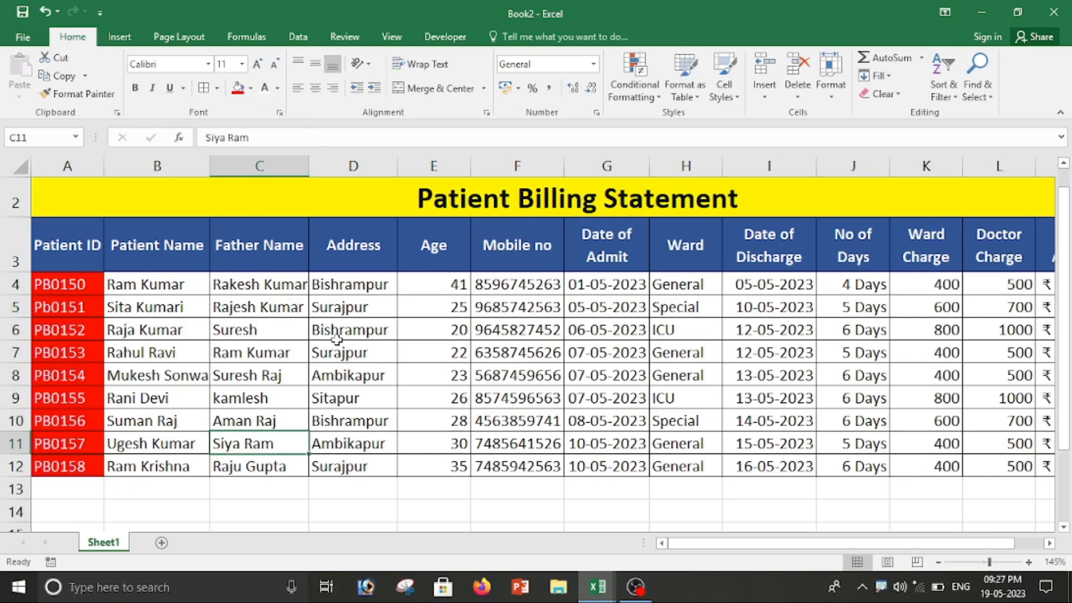
pyautogui.moveTo(148, 284); pyautogui.dragTo(159, 467)
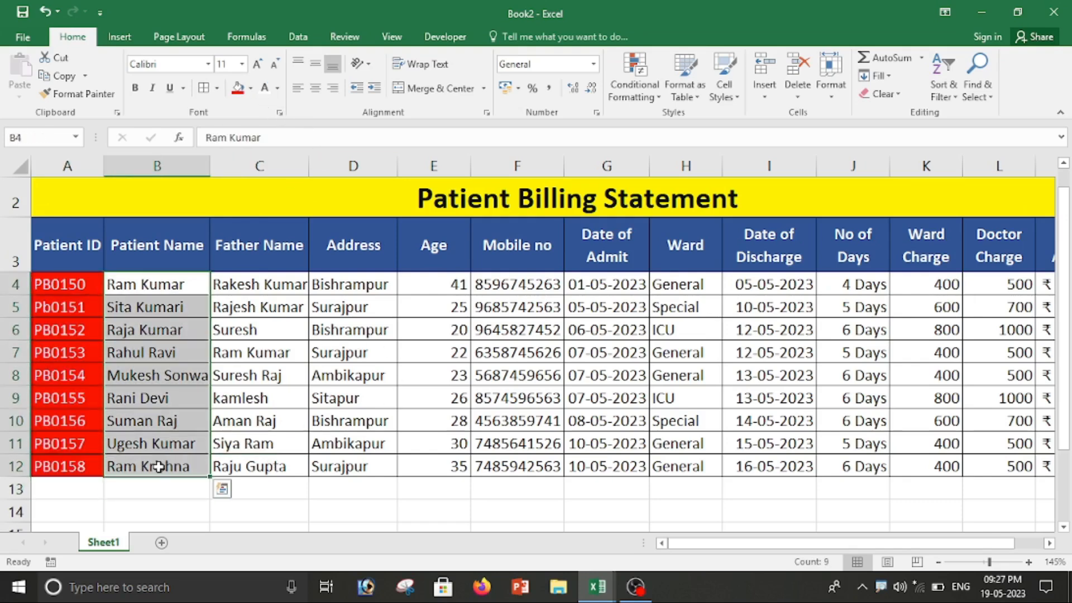
# Step: Fill the patient names B4:B12 yellow
pyautogui.click(250, 90)
pyautogui.click(277, 210)
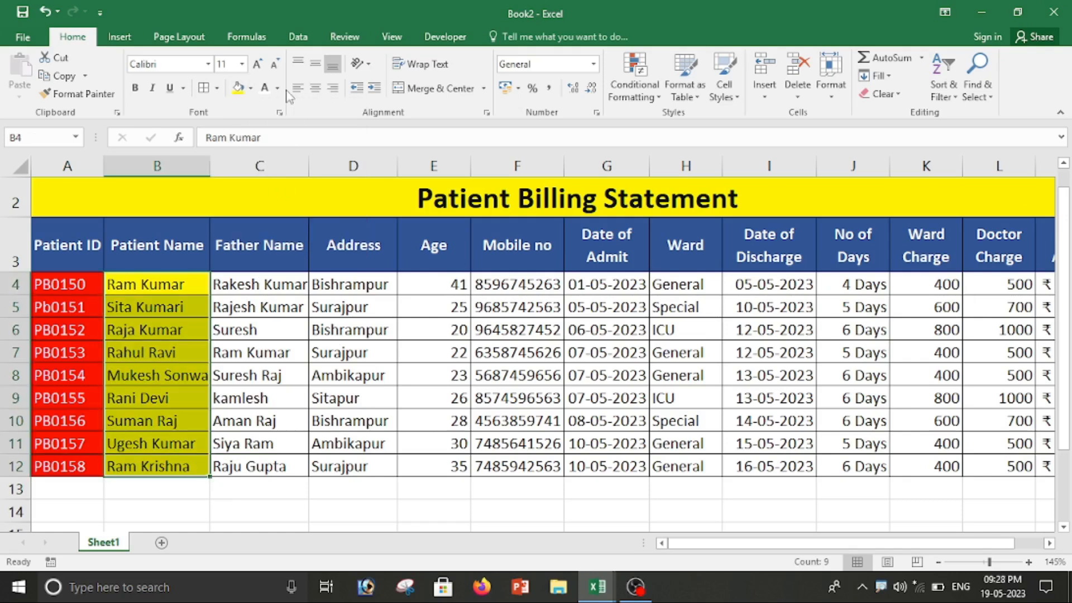
pyautogui.click(405, 400)
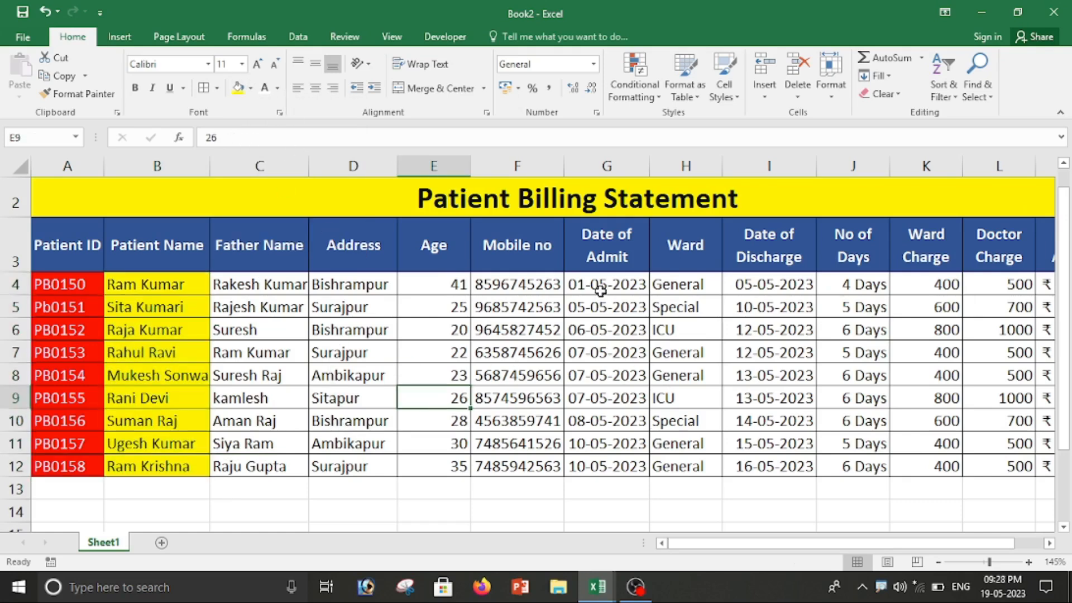
# Step: Fill the admit date, ward and discharge cells G4:I12 gold
pyautogui.moveTo(602, 294); pyautogui.dragTo(765, 472)
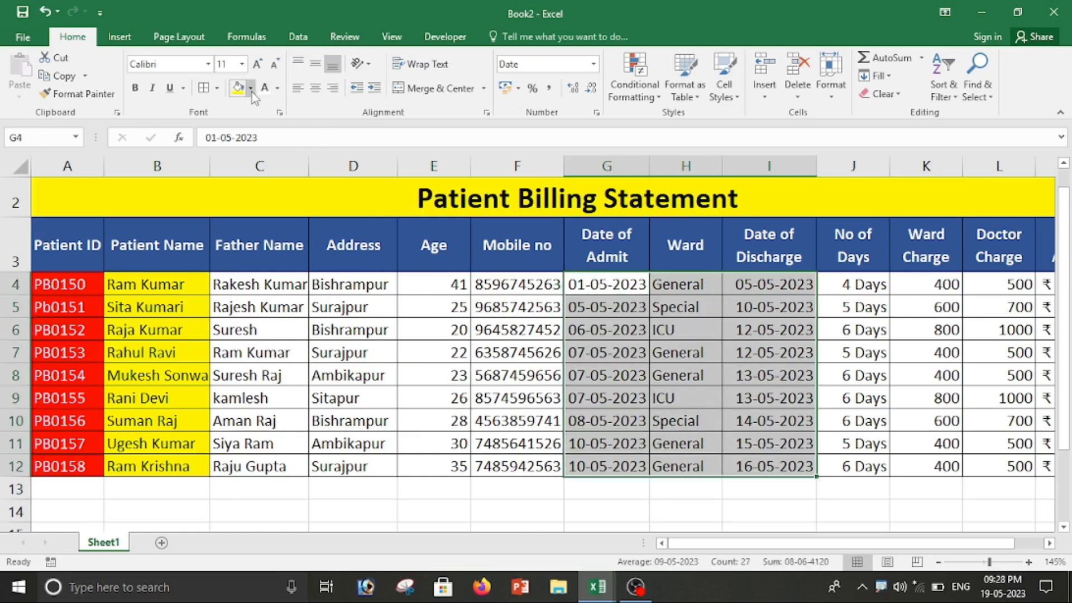
pyautogui.click(251, 89)
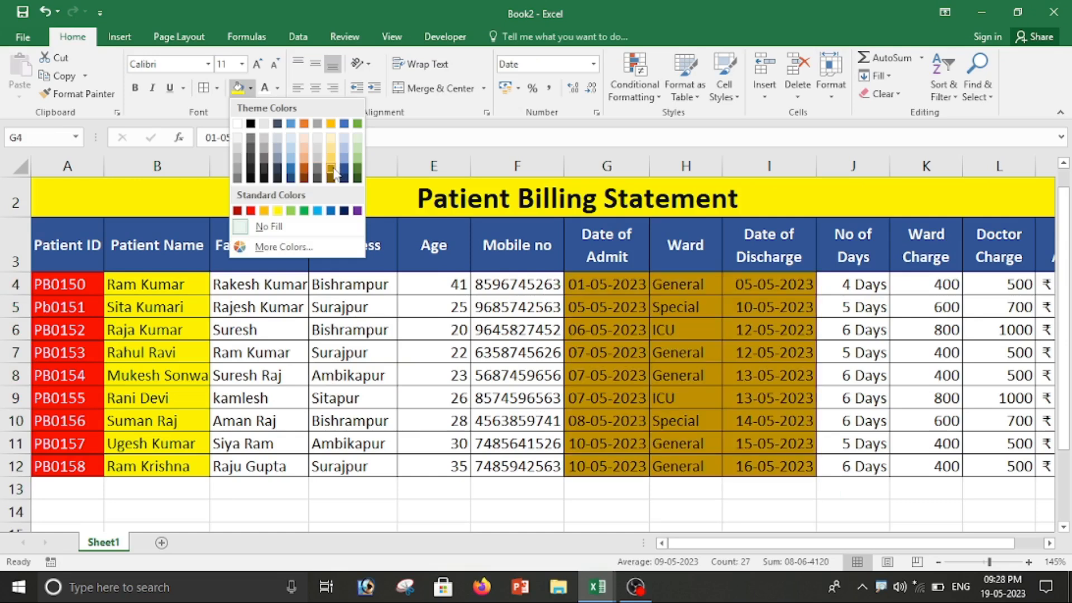
pyautogui.click(331, 170)
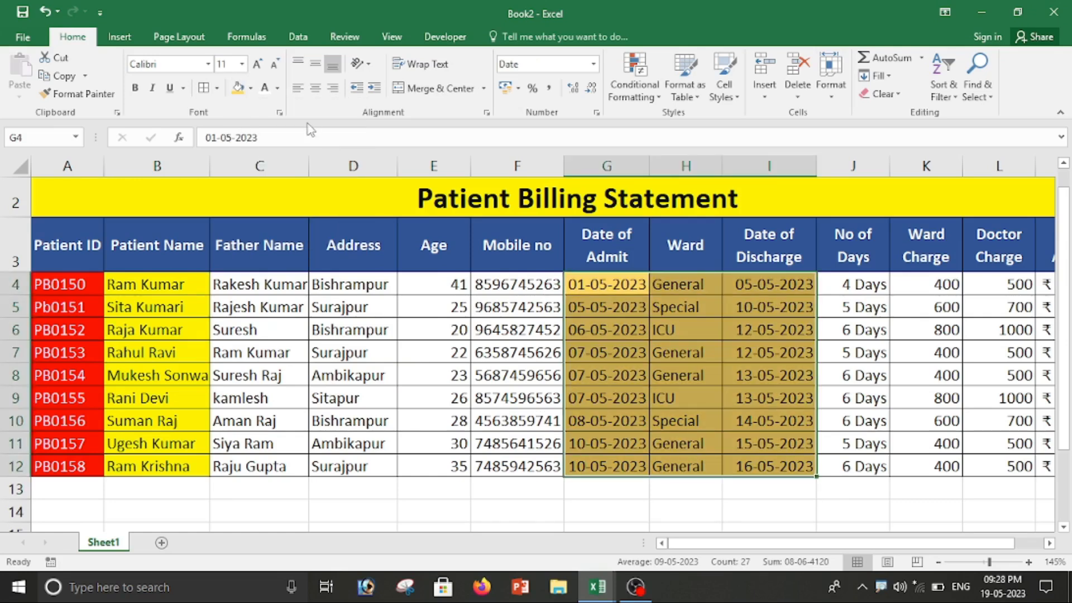
pyautogui.click(688, 525)
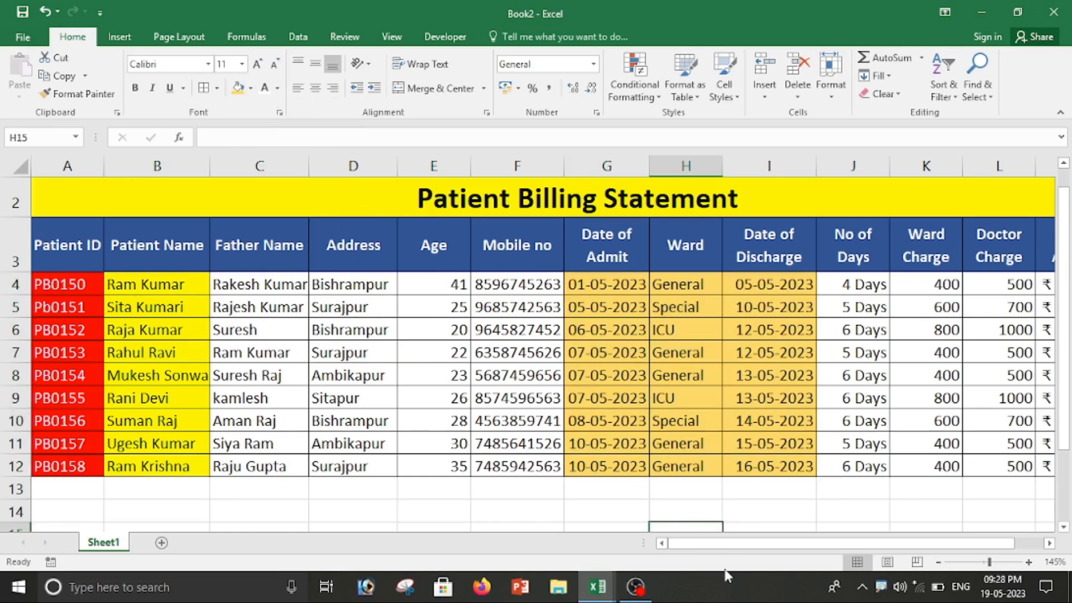
pyautogui.moveTo(727, 546); pyautogui.dragTo(832, 544)
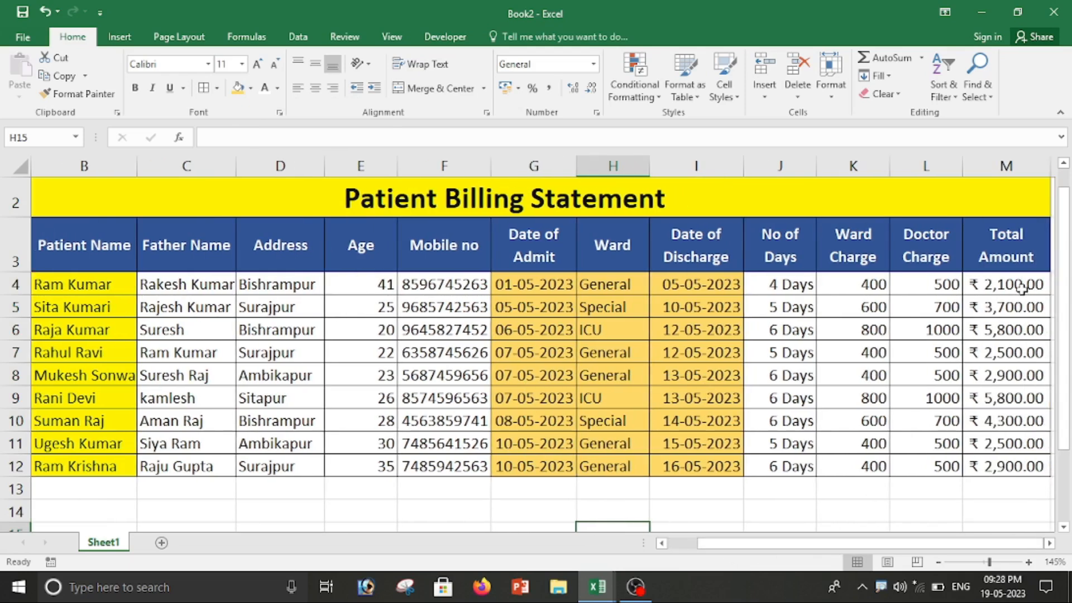
# Step: Fill No of Days J4:J12 red with white text
pyautogui.moveTo(752, 285); pyautogui.dragTo(752, 465)
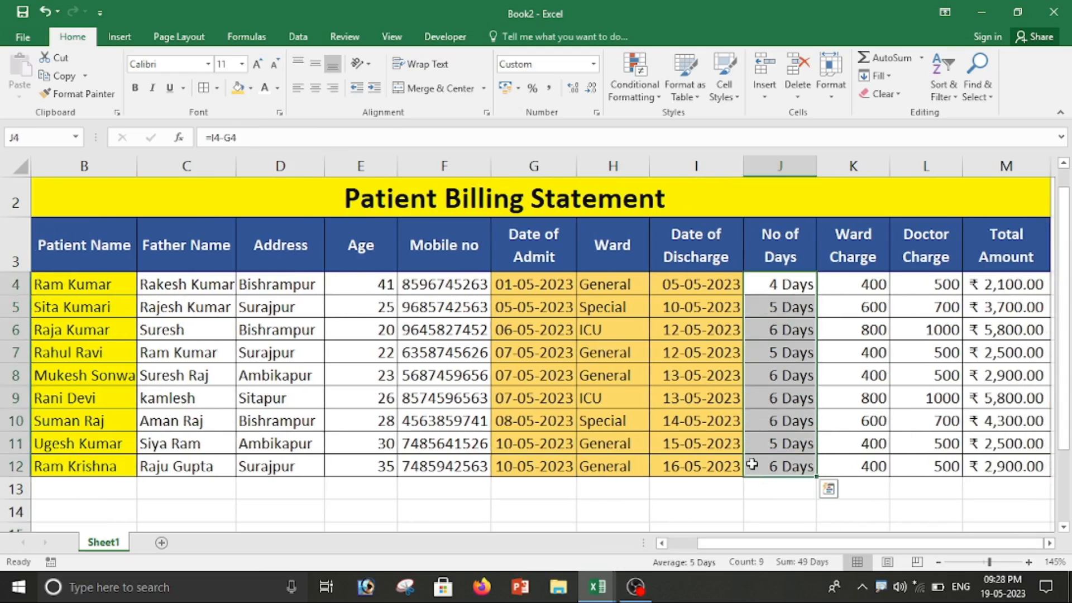
pyautogui.click(251, 88)
pyautogui.click(251, 211)
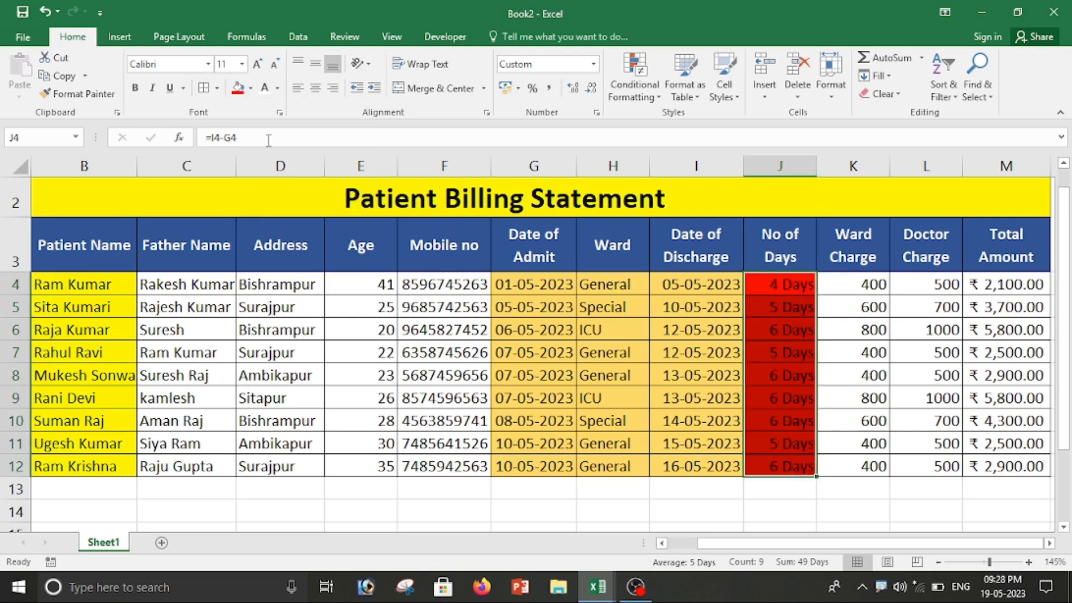
pyautogui.click(263, 89)
pyautogui.click(899, 466)
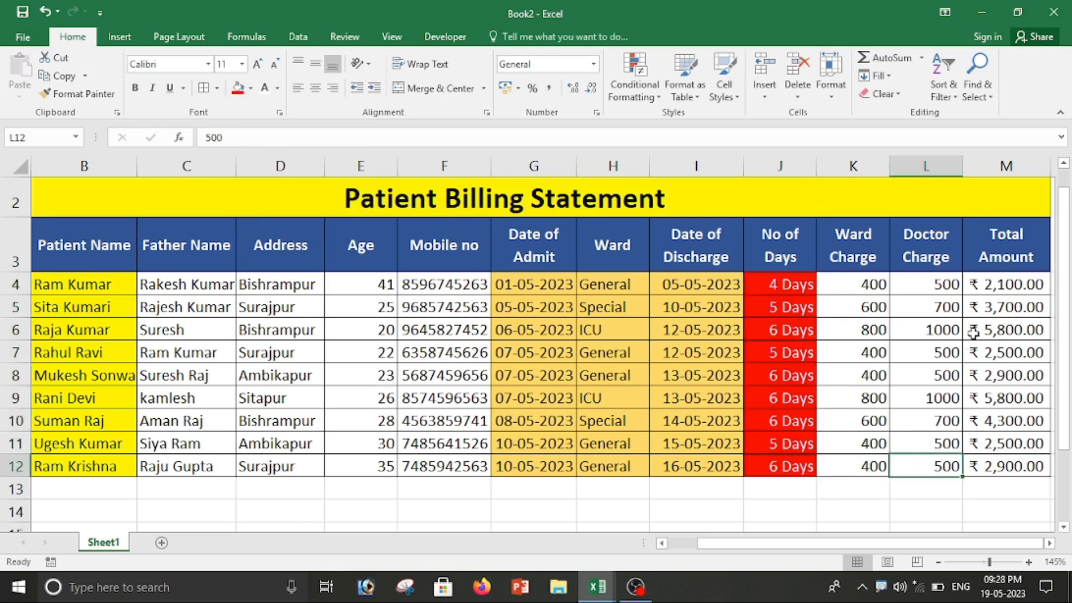
# Step: Fill Total Amount cells M4:M12 blue
pyautogui.moveTo(990, 289); pyautogui.dragTo(993, 470)
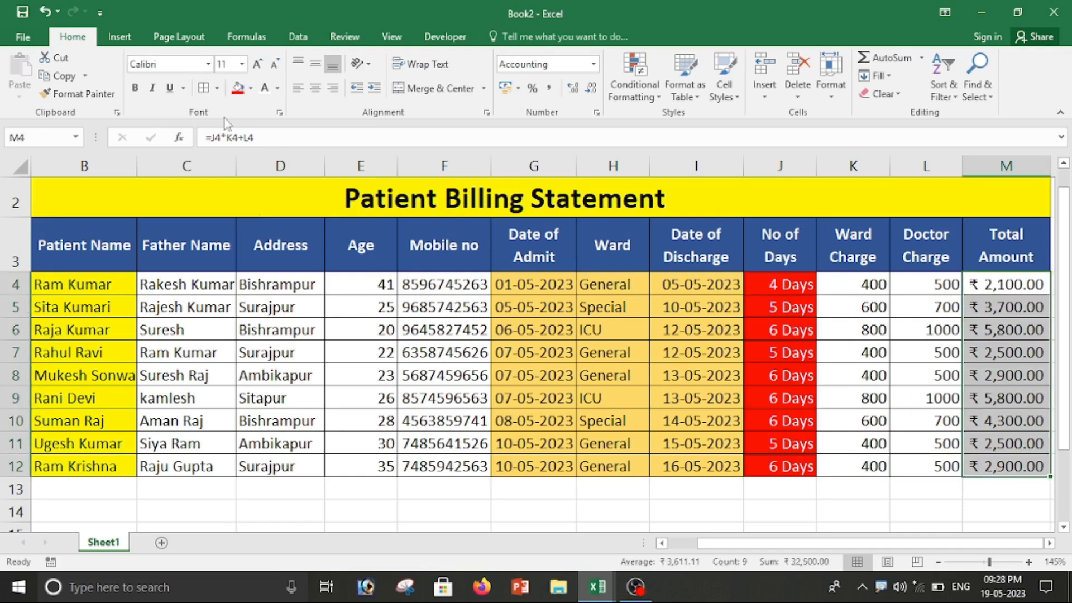
pyautogui.click(251, 88)
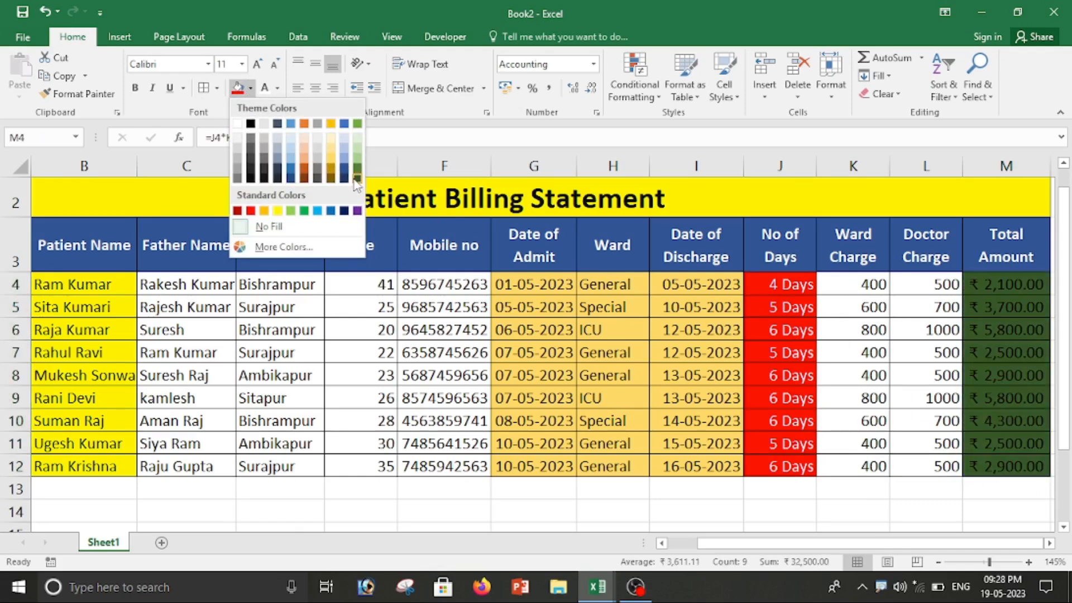
pyautogui.click(346, 161)
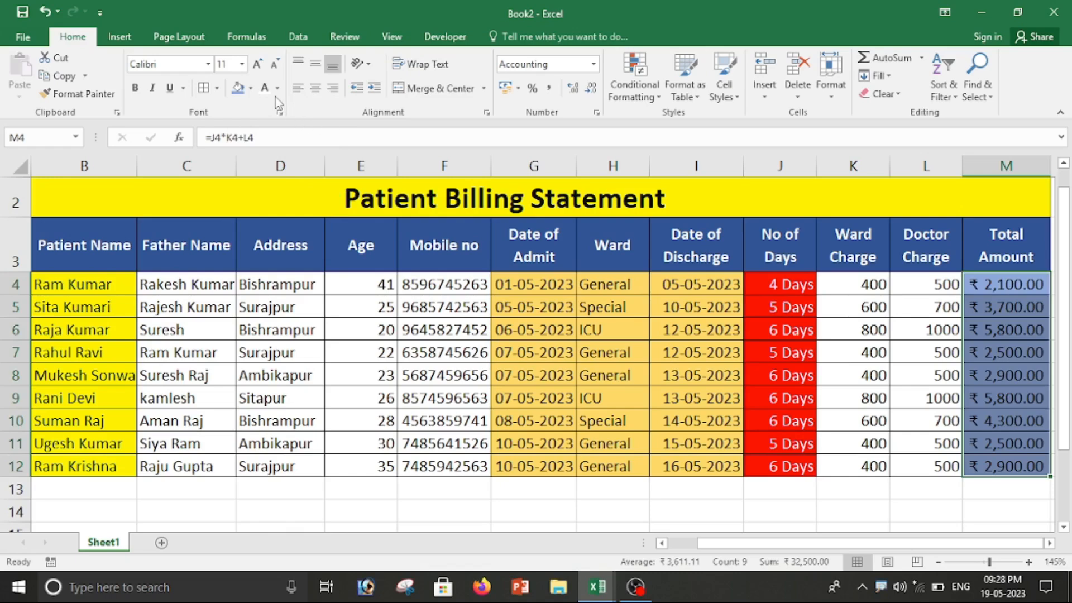
pyautogui.click(598, 468)
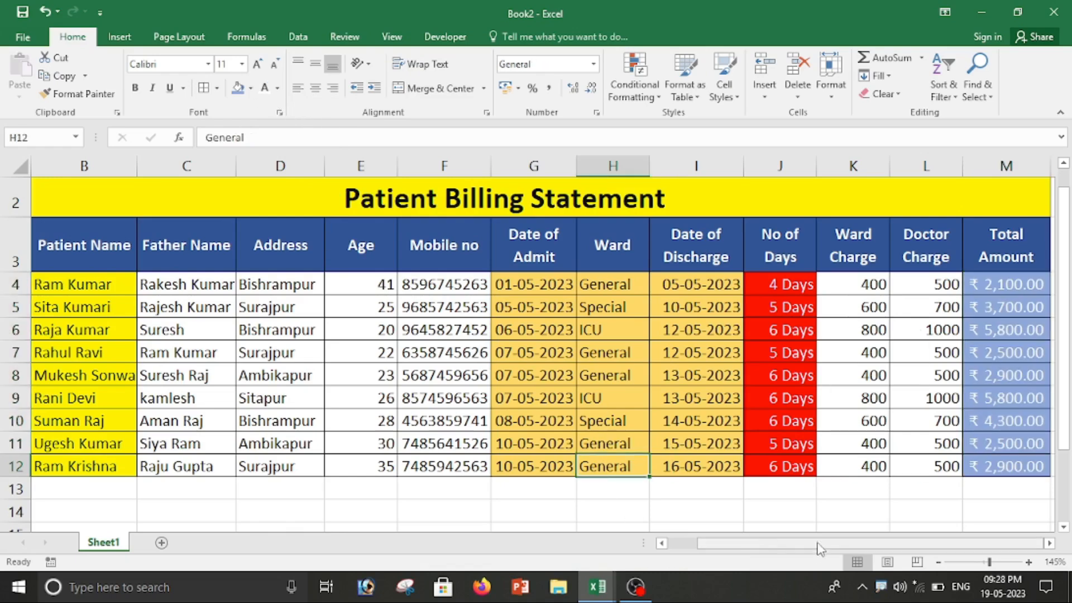
pyautogui.moveTo(821, 545); pyautogui.dragTo(737, 567)
# Step: Minimize the Book2 and HOSPITALBILL workbook windows
pyautogui.scroll(1, 481, 422)
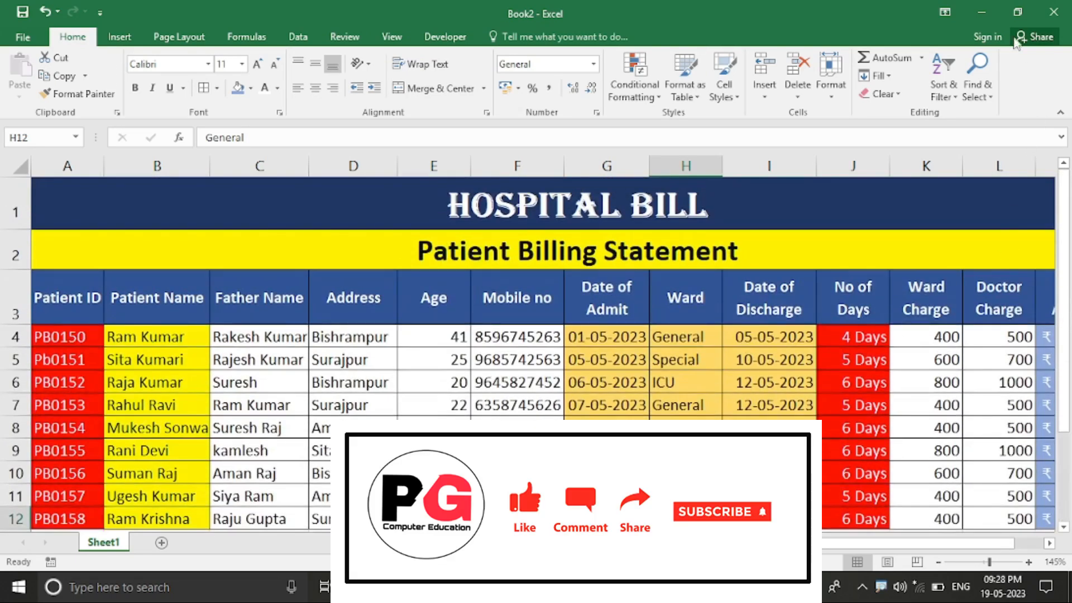
pyautogui.click(987, 9)
pyautogui.click(979, 8)
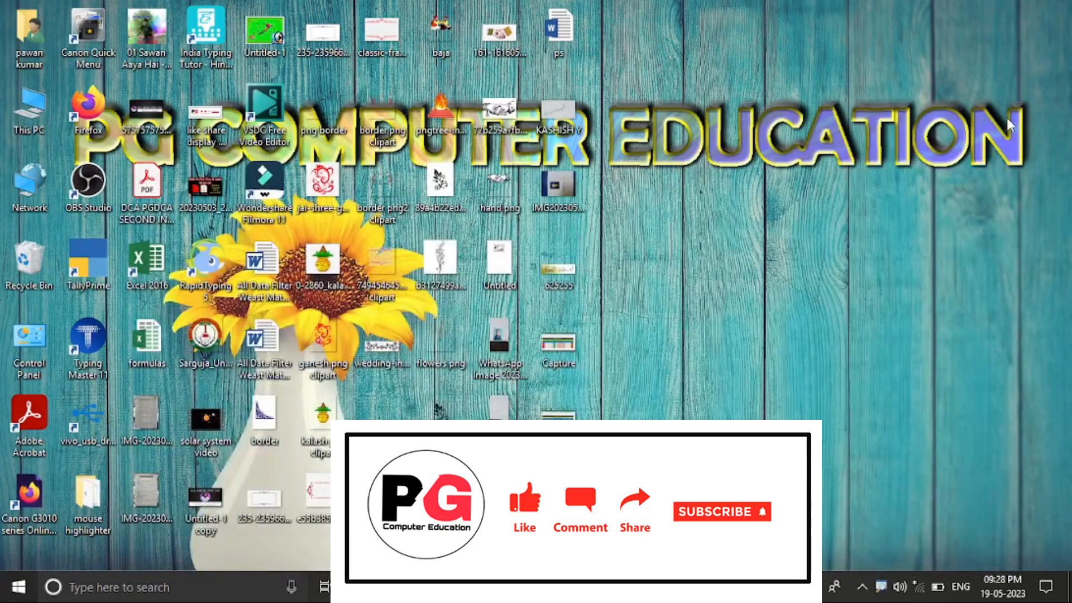